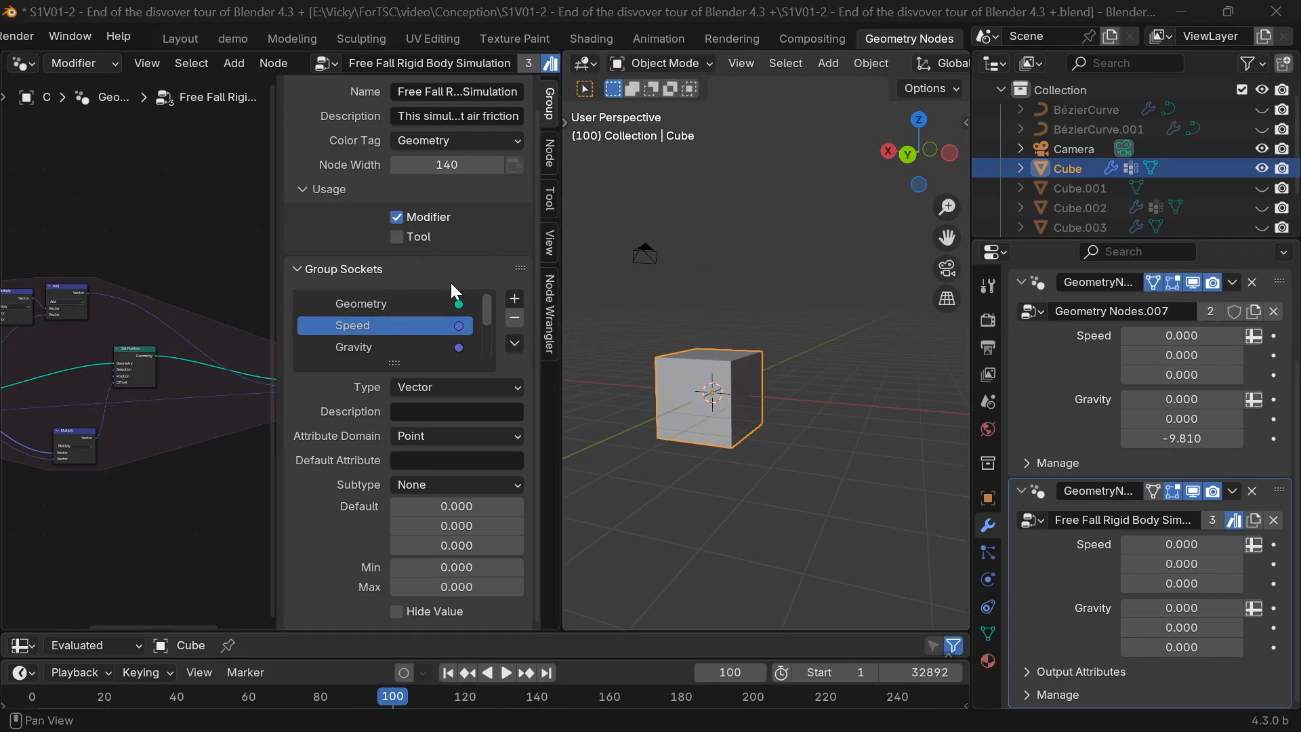
# Step: Add two panels to the group sockets of the Free Fall Rigid Body Simulation node group
pyautogui.click(515, 299)
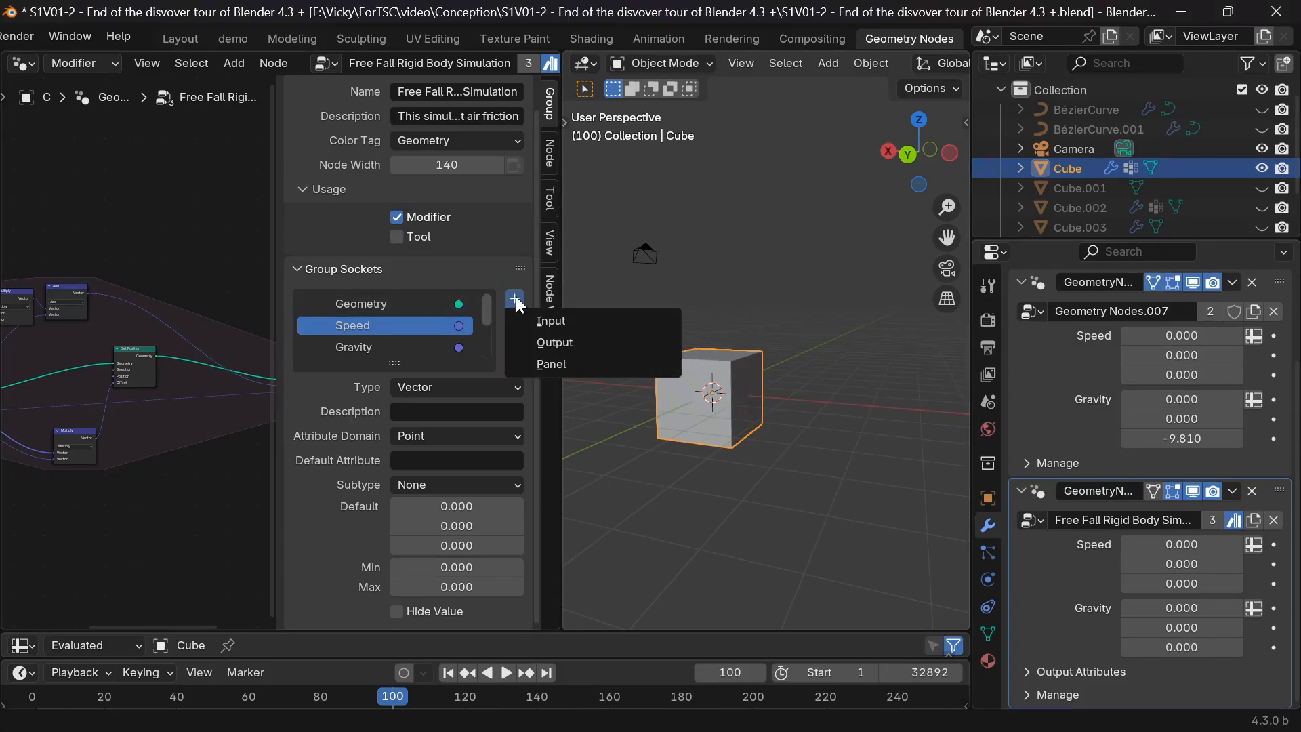
pyautogui.click(542, 363)
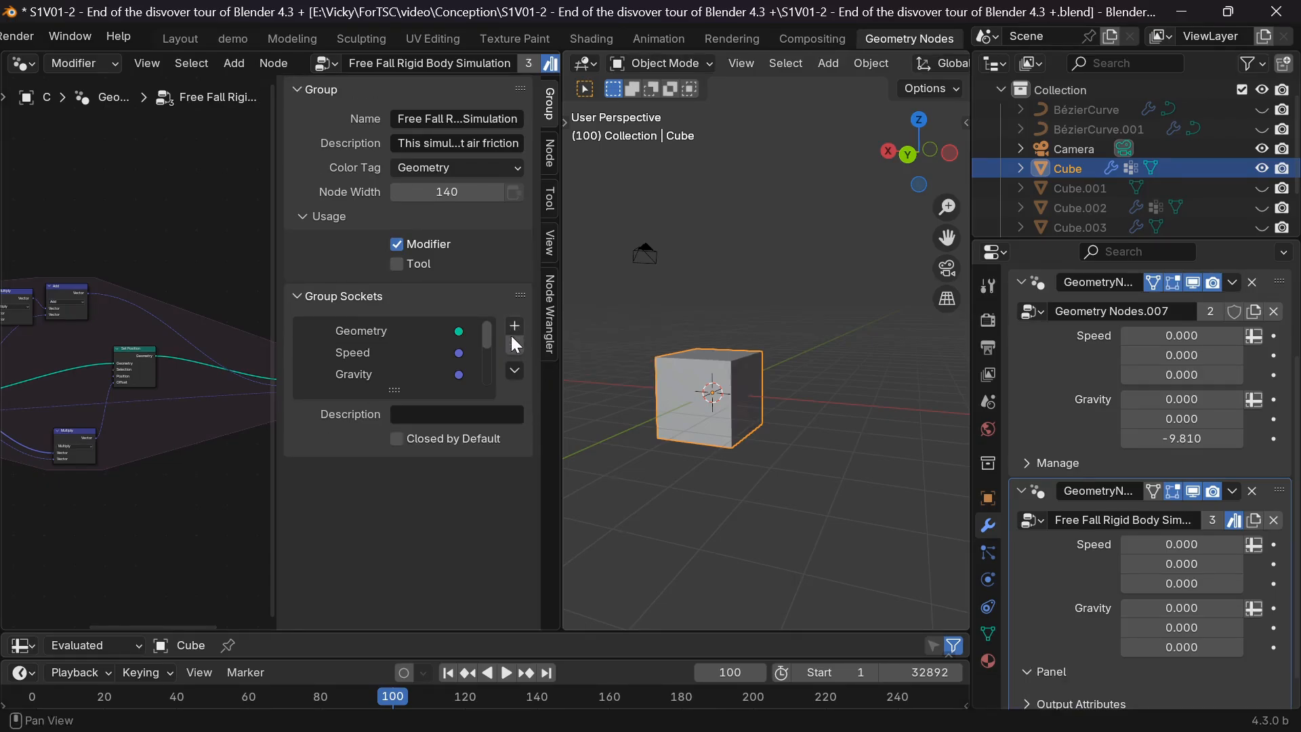
pyautogui.click(514, 326)
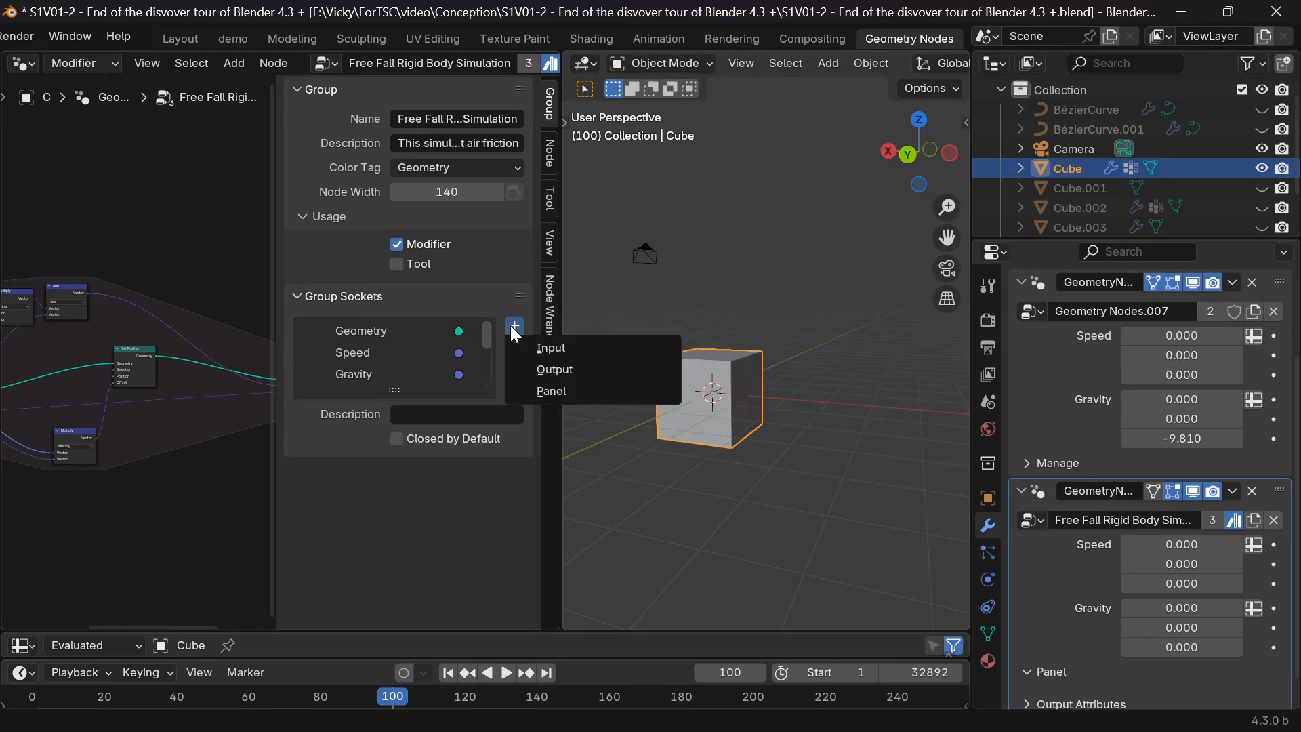
pyautogui.click(545, 392)
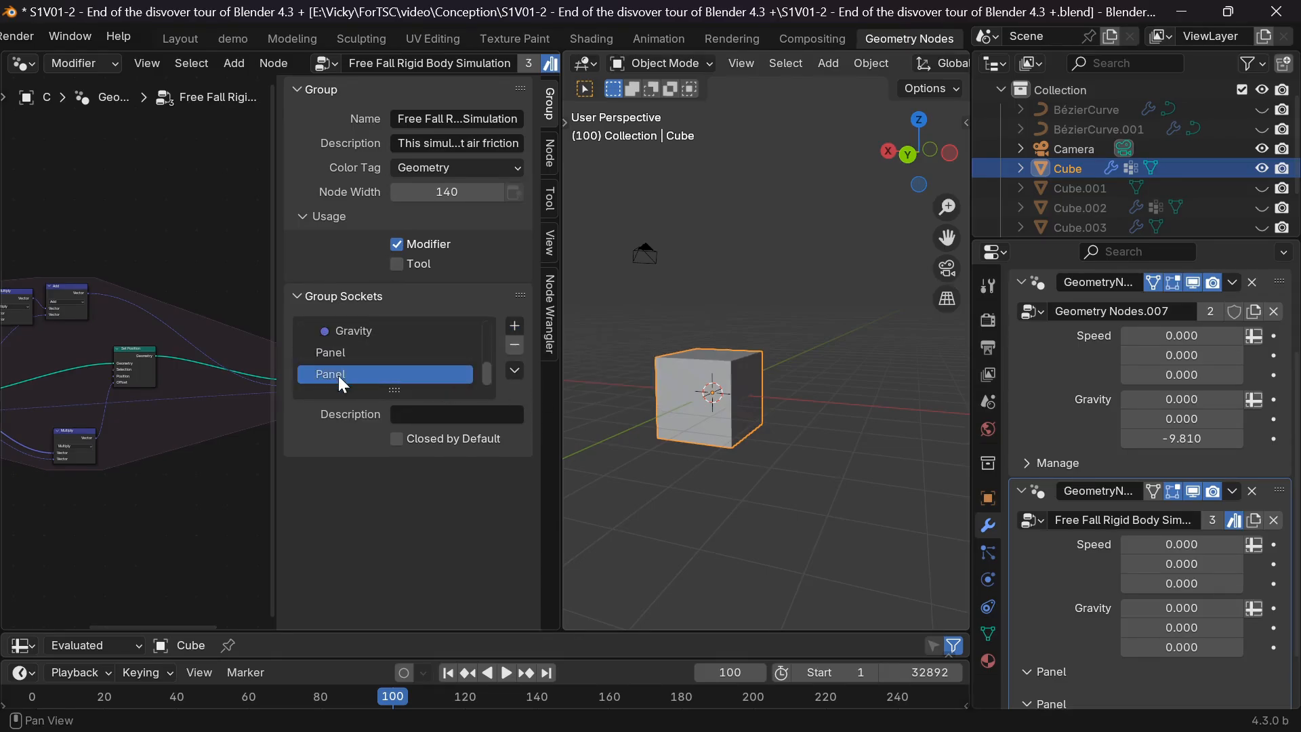
# Step: Rename the second new panel as "Environnement Settings"
pyautogui.doubleClick(339, 375)
pyautogui.write('E')
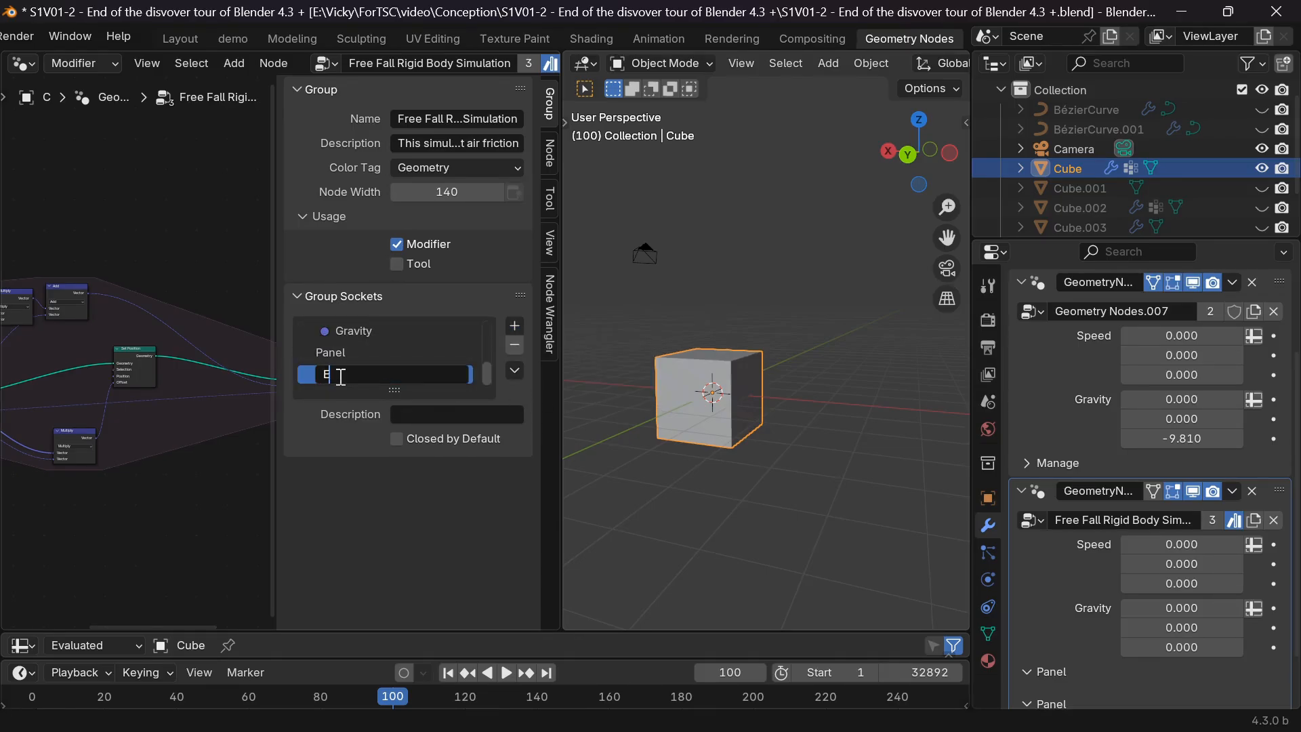
pyautogui.write('nvironnement settings')
pyautogui.press('Left')
pyautogui.press('BackSpace')
pyautogui.write('S')
pyautogui.press('Return')
# Step: Rename the first new panel as "Object Settings"
pyautogui.doubleClick(342, 358)
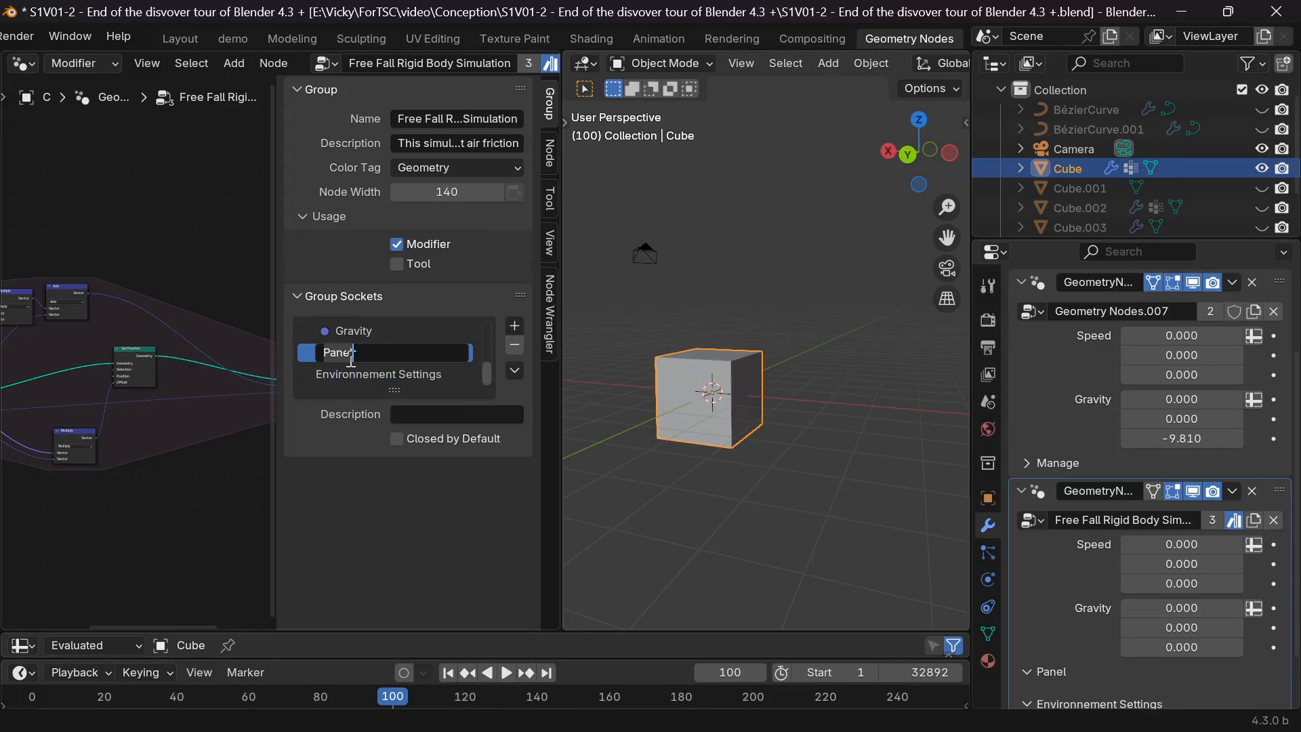
pyautogui.write('Object Settings')
pyautogui.press('Return')
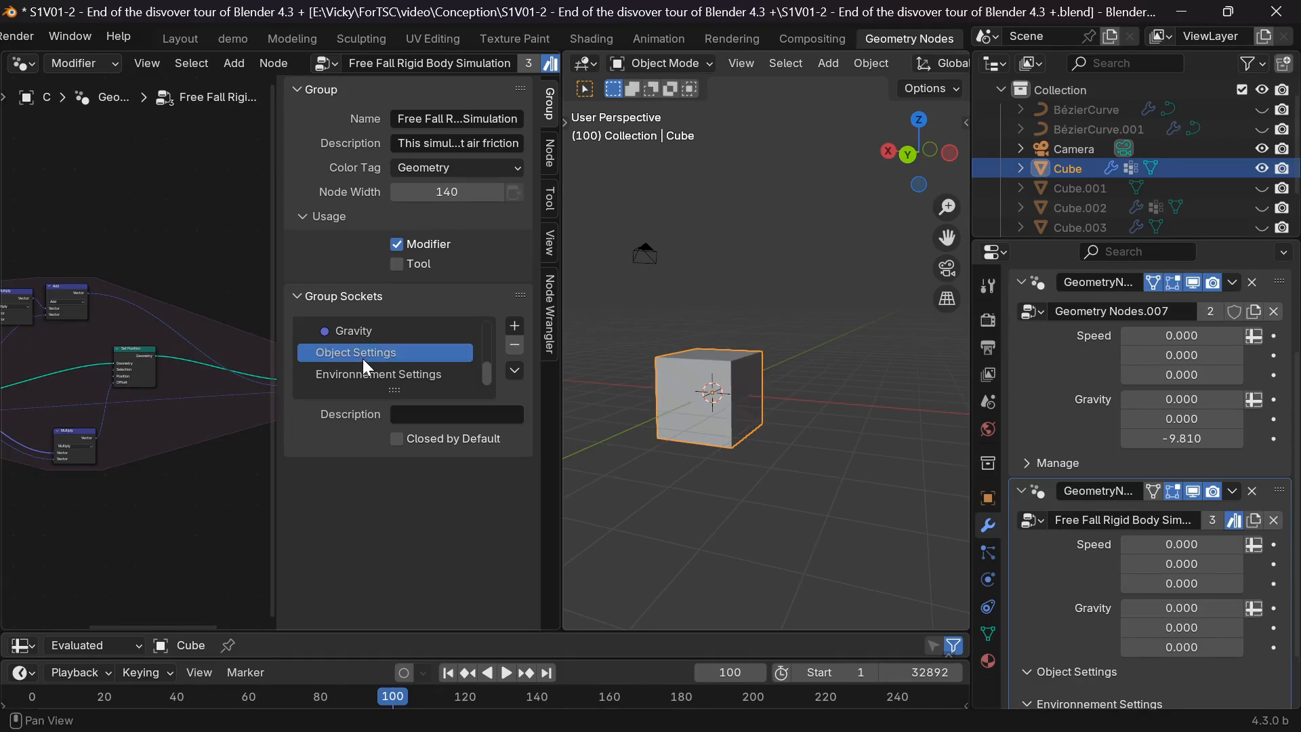
# Step: Describe the Speed output socket as "Speed of the object at this end of the simulation"
pyautogui.scroll(2, 363, 359)
pyautogui.click(393, 345)
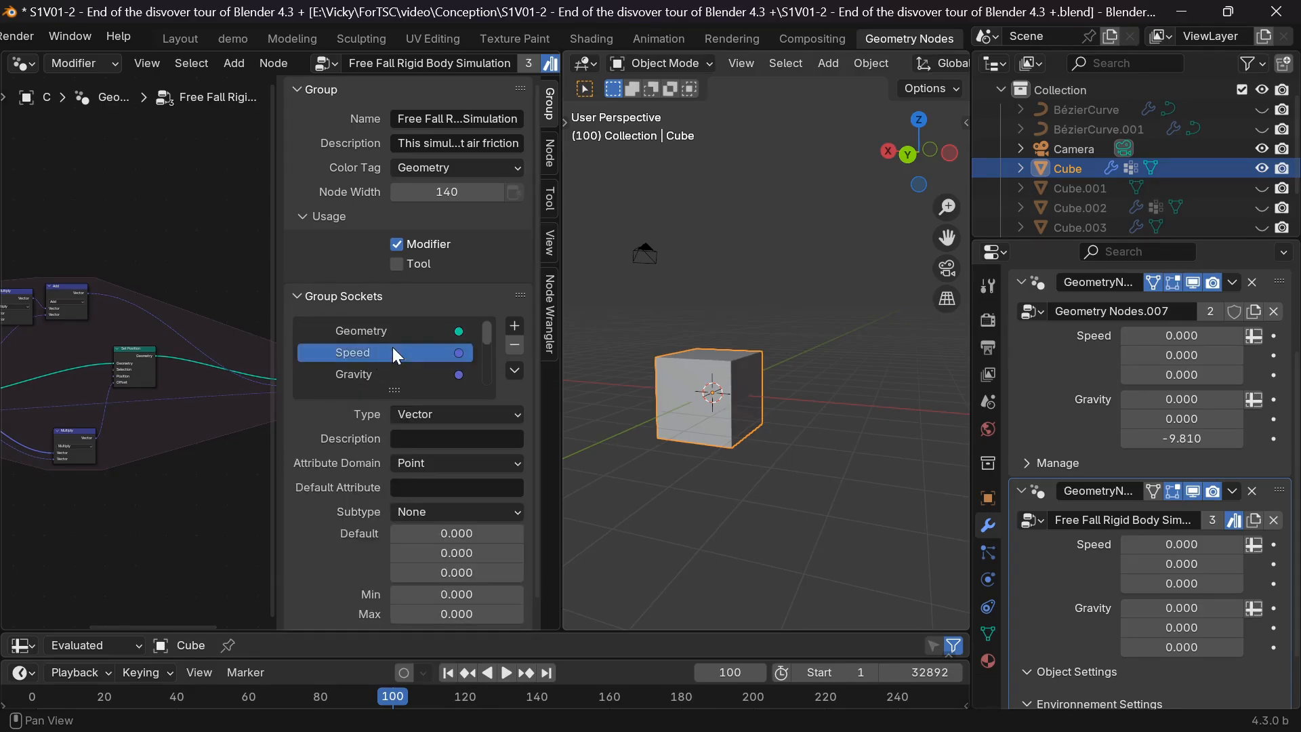
pyautogui.click(429, 439)
pyautogui.write('Speed of the ')
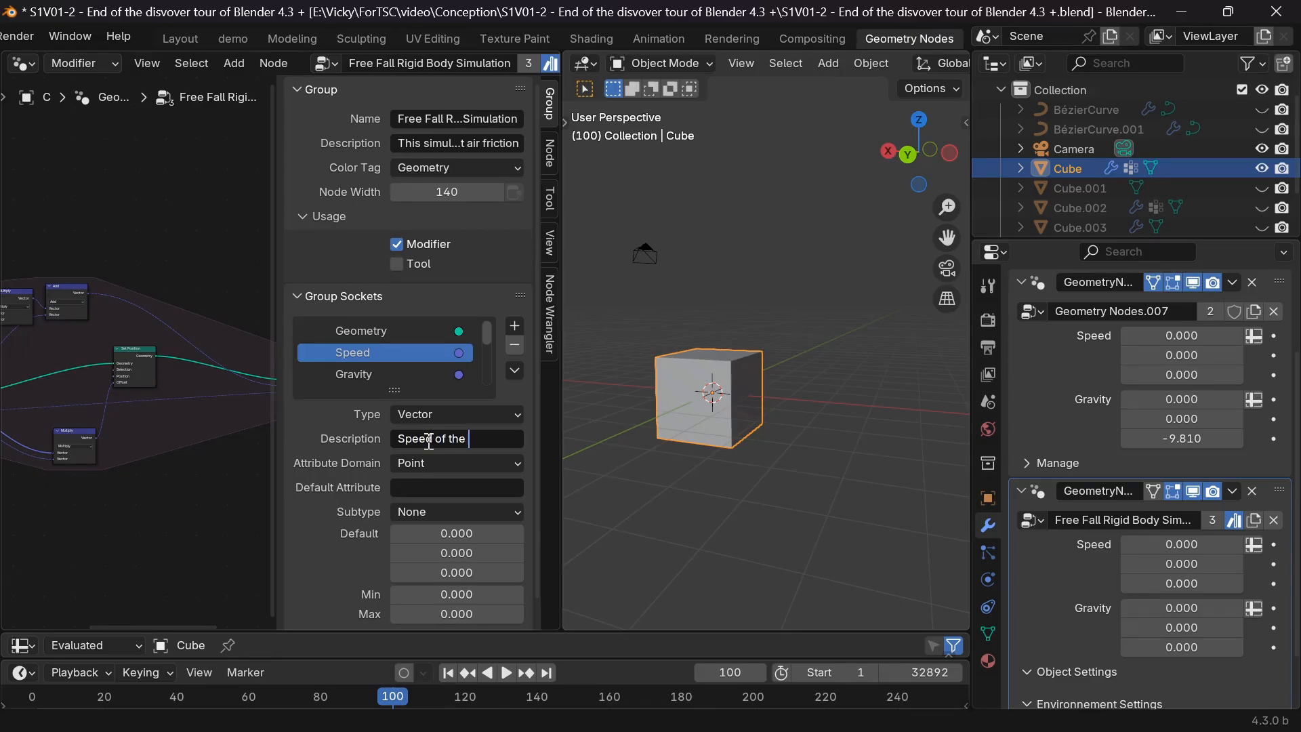
pyautogui.write('object')
pyautogui.write(' at this end o')
pyautogui.write('f the sim')
pyautogui.write('ulation')
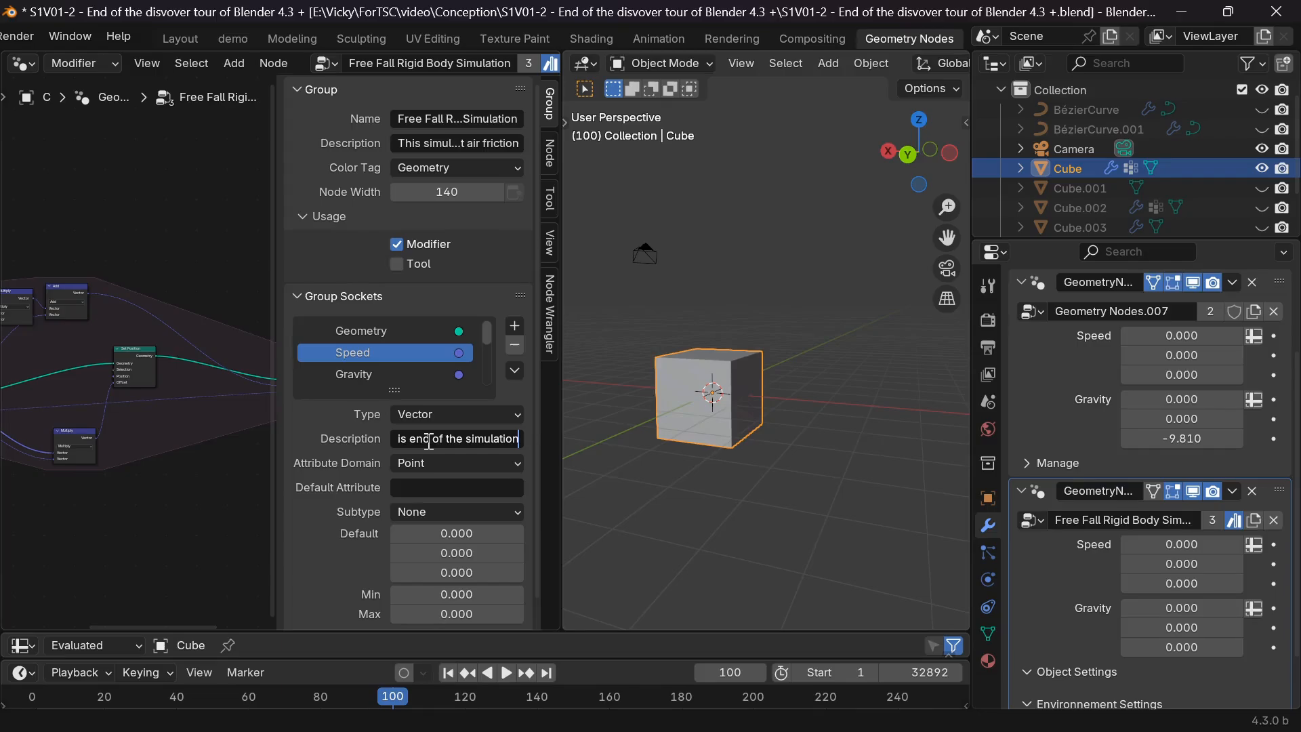
pyautogui.press('Return')
# Step: Set the Speed output's default attribute to "Speed Final"
pyautogui.scroll(-1, 407, 440)
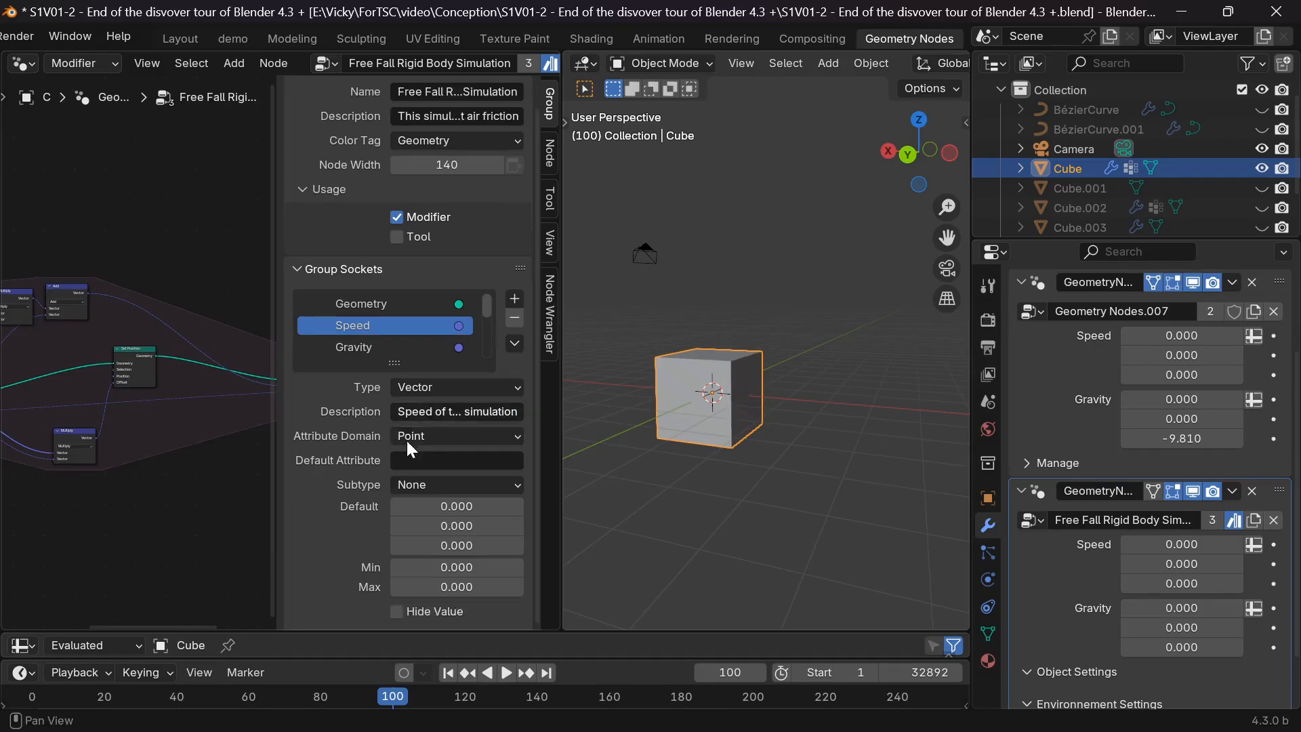
pyautogui.click(427, 461)
pyautogui.write('Speed Final')
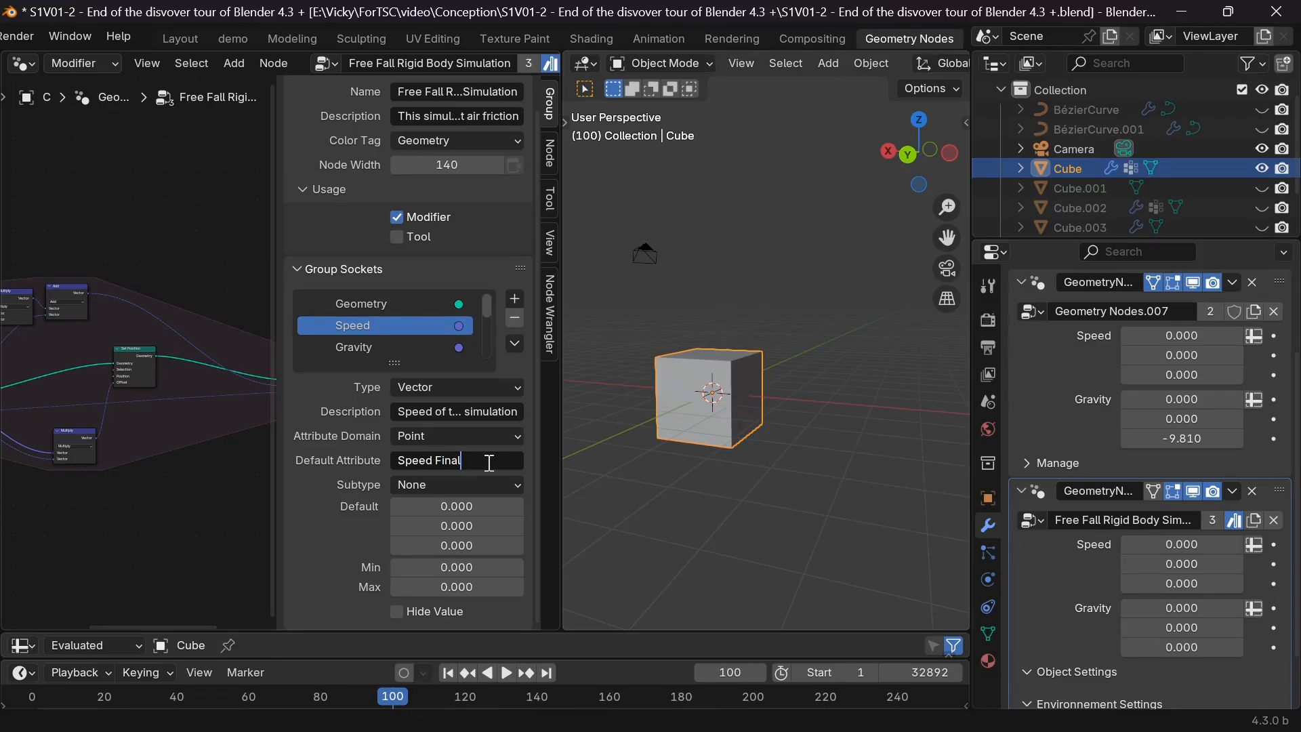
pyautogui.press('Return')
# Step: Move the Speed input into the Object Settings panel and the Gravity input into the Environnement Settings panel
pyautogui.scroll(-1, 352, 325)
pyautogui.scroll(1, 351, 323)
pyautogui.scroll(-1, 351, 323)
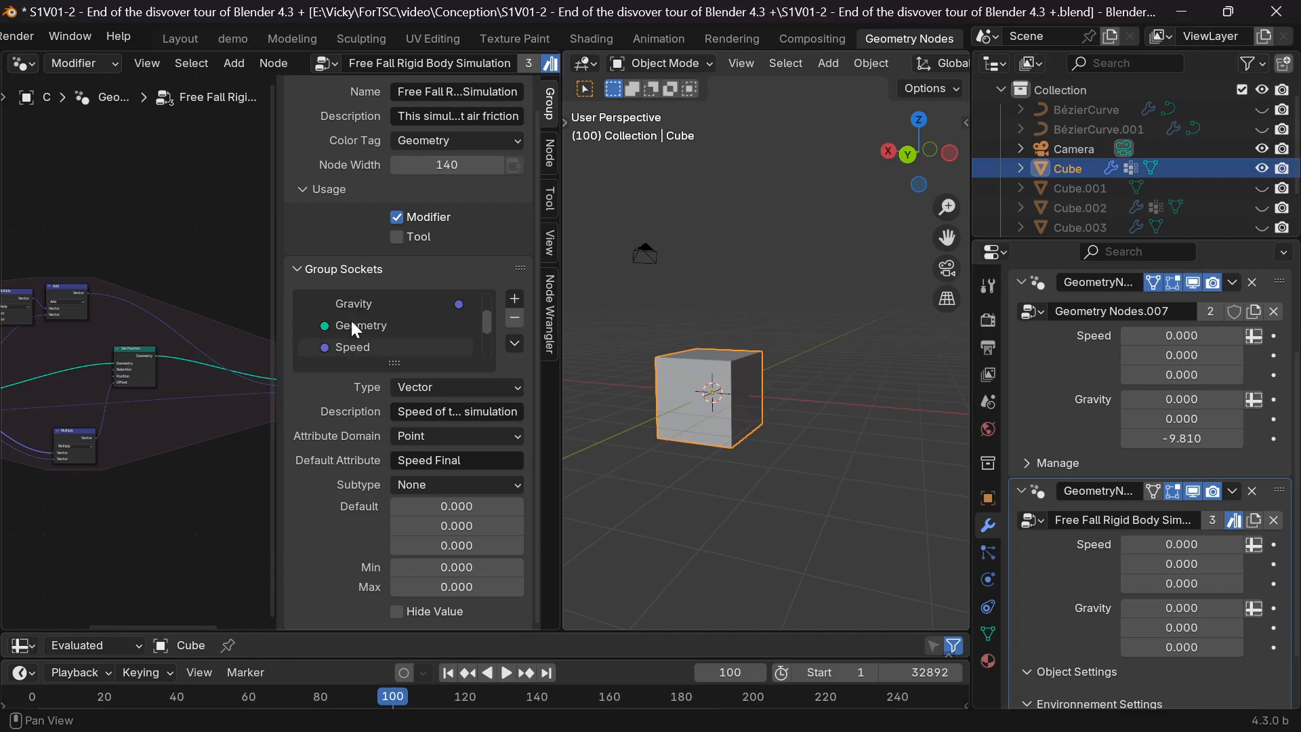
pyautogui.scroll(-1, 351, 320)
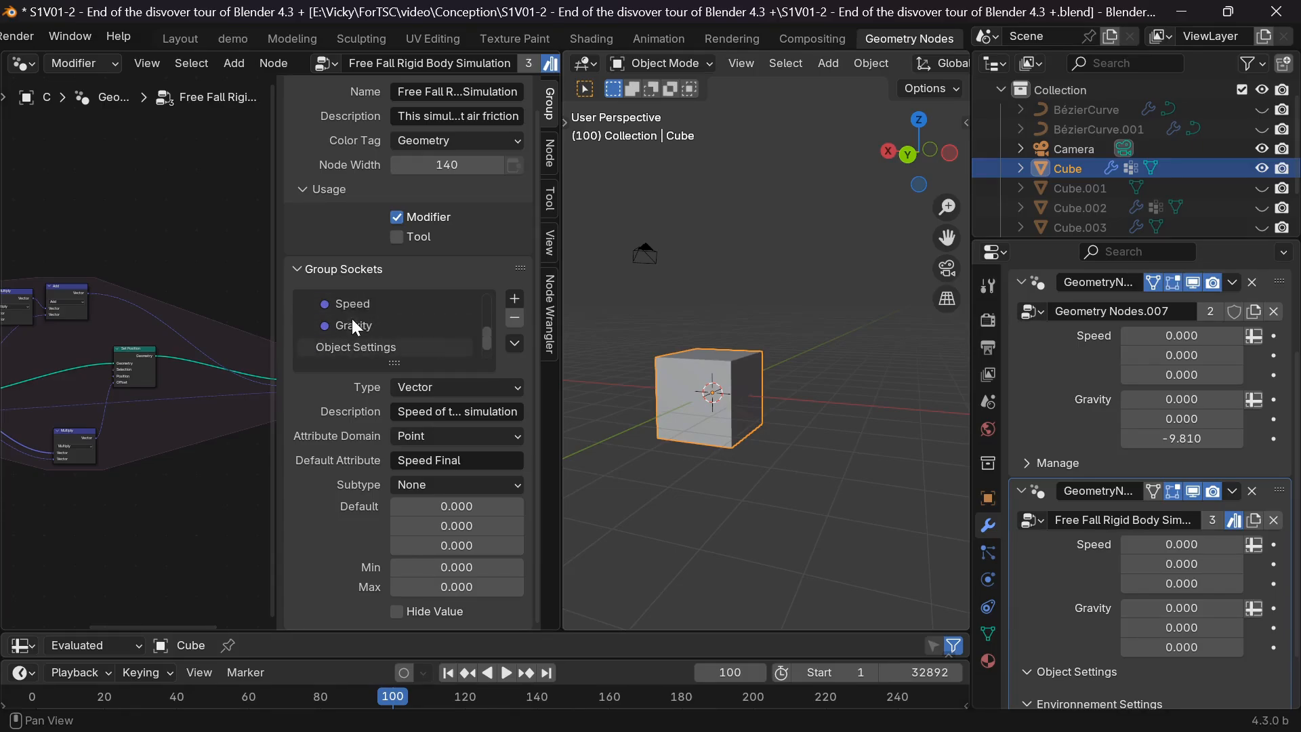
pyautogui.moveTo(353, 314); pyautogui.dragTo(376, 349)
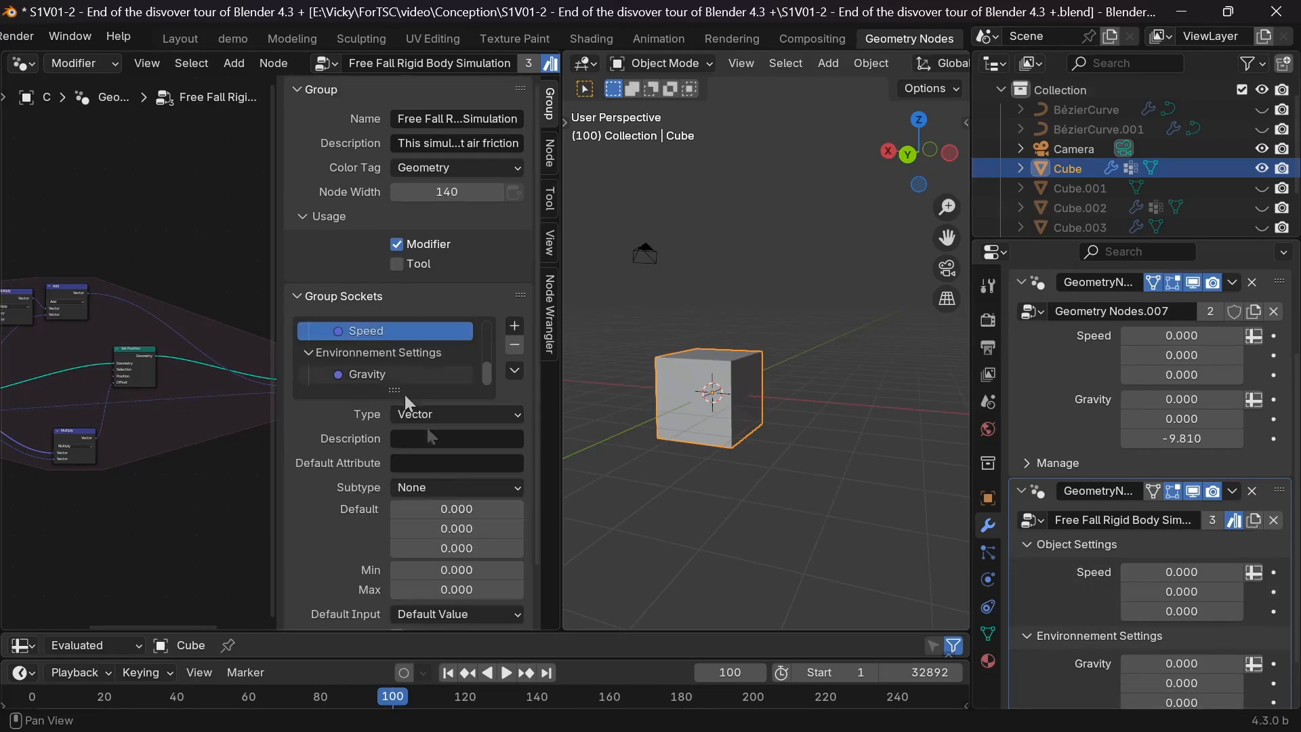
# Step: Set the subtype of both the Speed input and the Speed output to Velocity
pyautogui.click(445, 485)
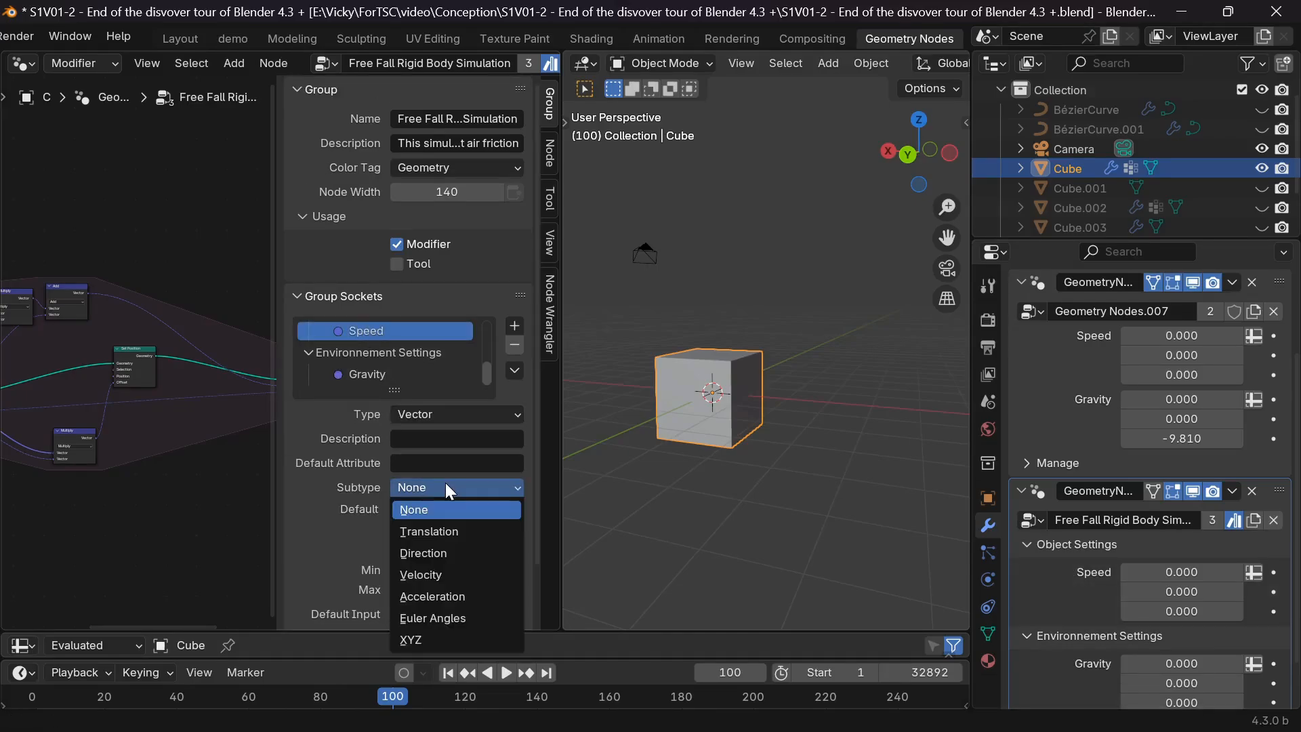
pyautogui.click(442, 575)
pyautogui.scroll(-3, 407, 441)
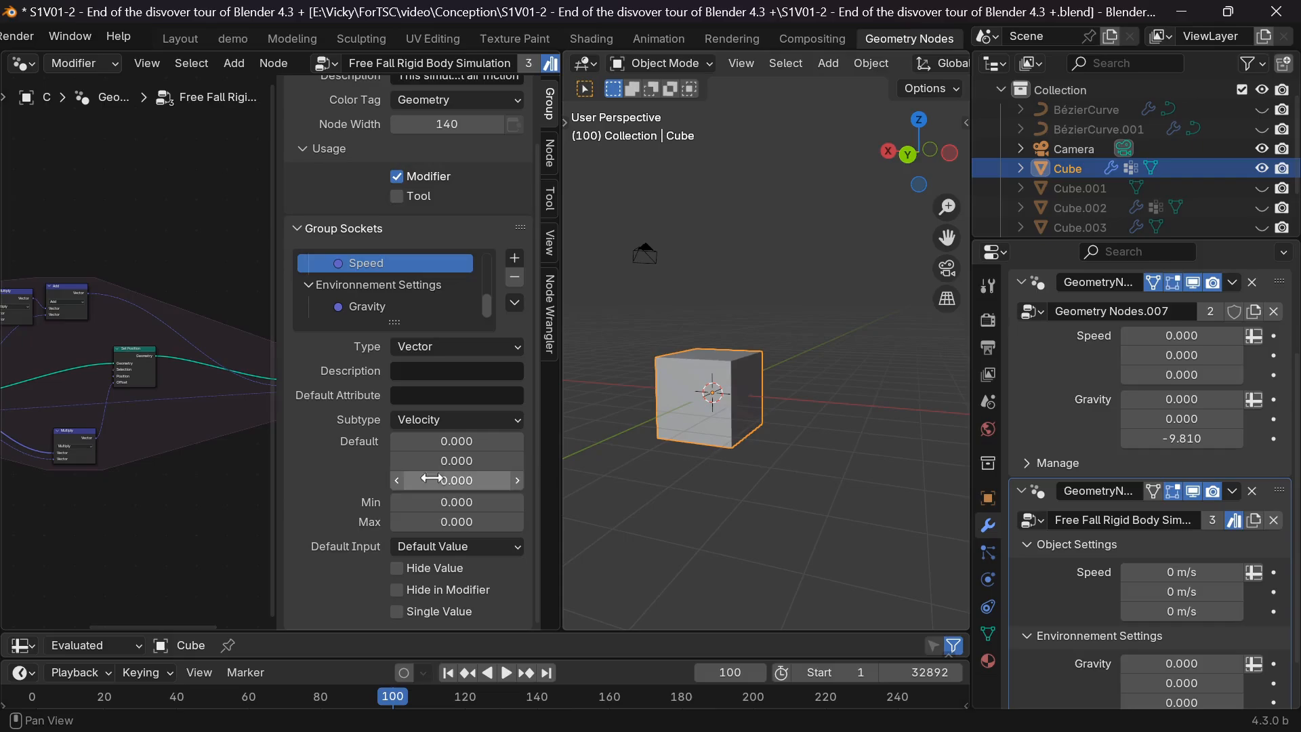
pyautogui.scroll(2, 420, 303)
pyautogui.scroll(3, 419, 300)
pyautogui.click(390, 285)
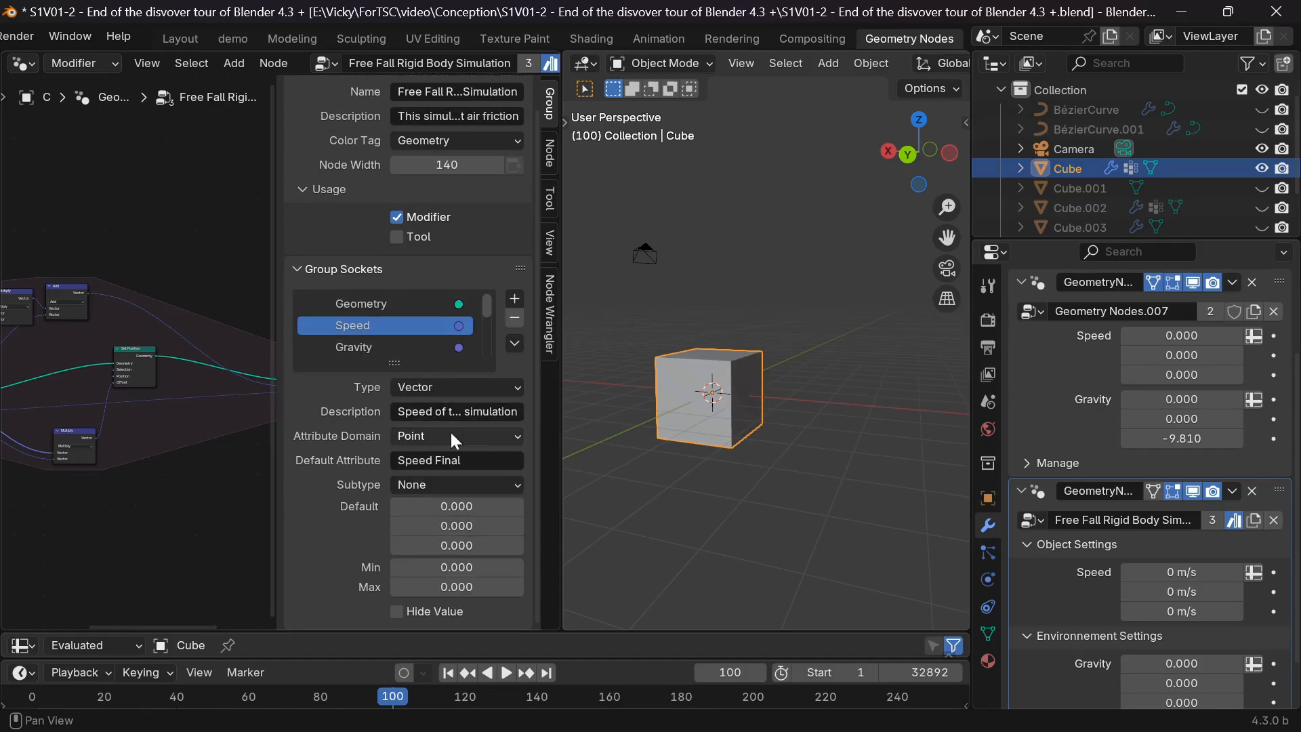
pyautogui.click(449, 484)
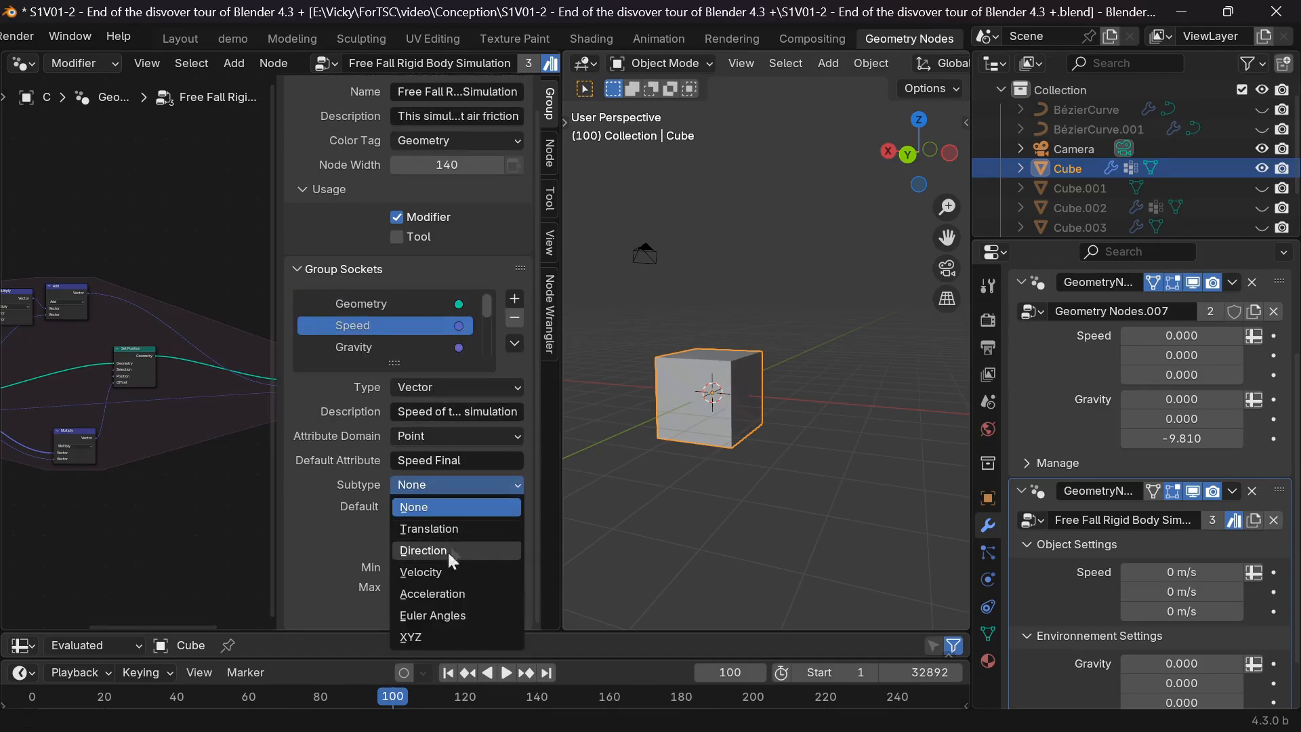
pyautogui.click(450, 571)
# Step: Describe the Gravity output socket as "Gravity at this end of the simulation"
pyautogui.click(365, 346)
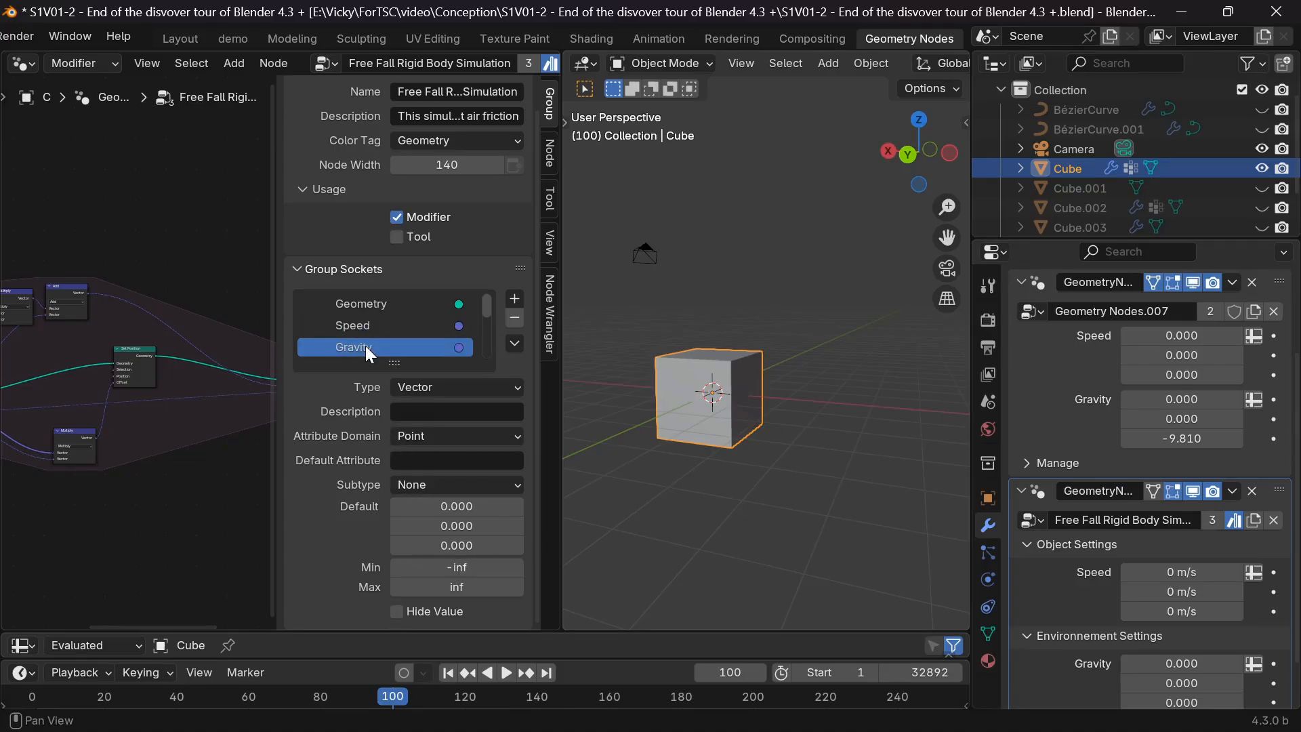
pyautogui.click(435, 405)
pyautogui.write('Gravity at this en')
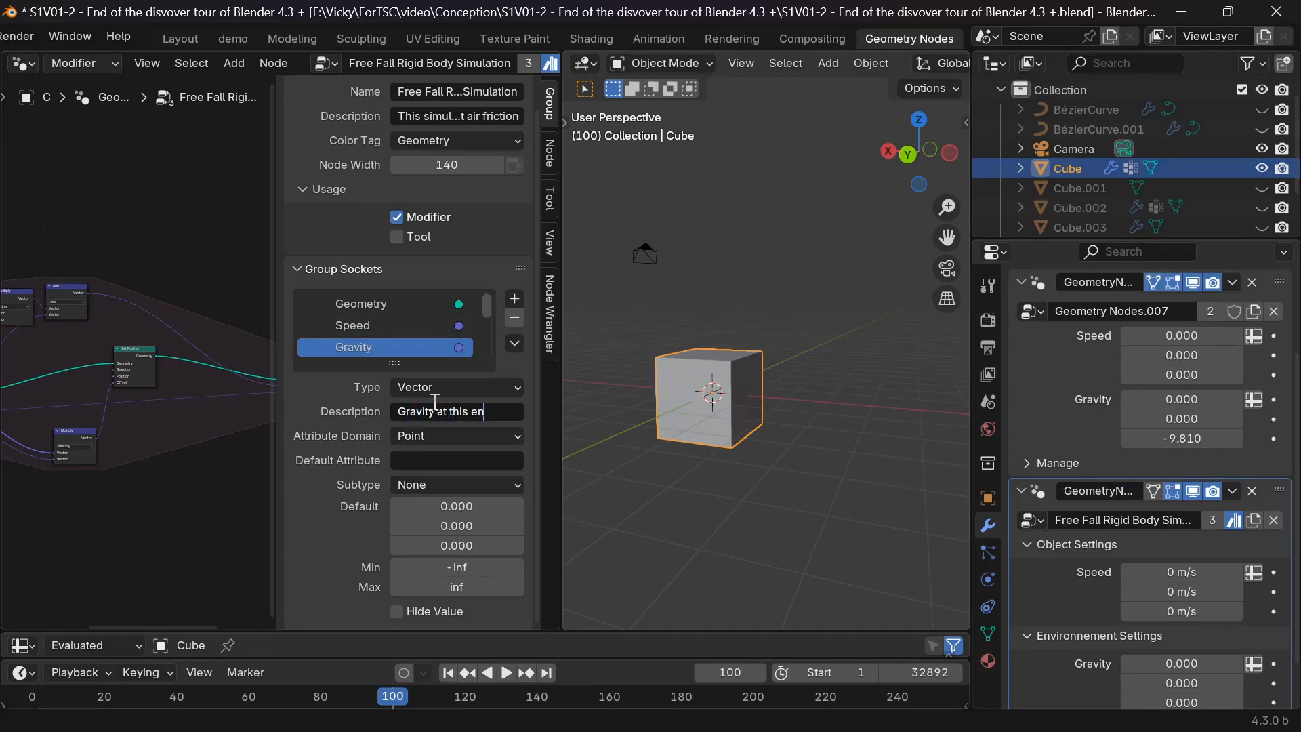
pyautogui.write('d of the simulation')
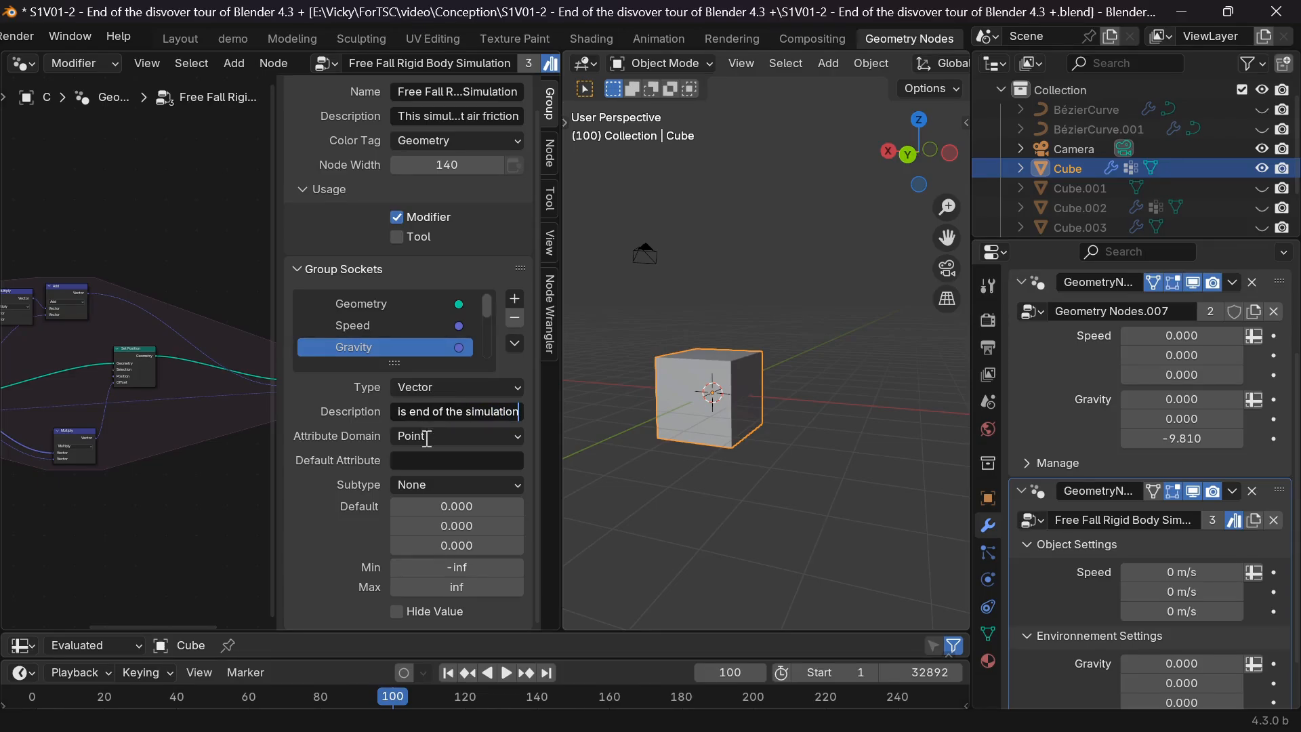
pyautogui.press('Return')
# Step: Set the Gravity output's default attribute to "Gravity Final" and its subtype to Acceleration
pyautogui.click(424, 460)
pyautogui.write('Gravity Fin')
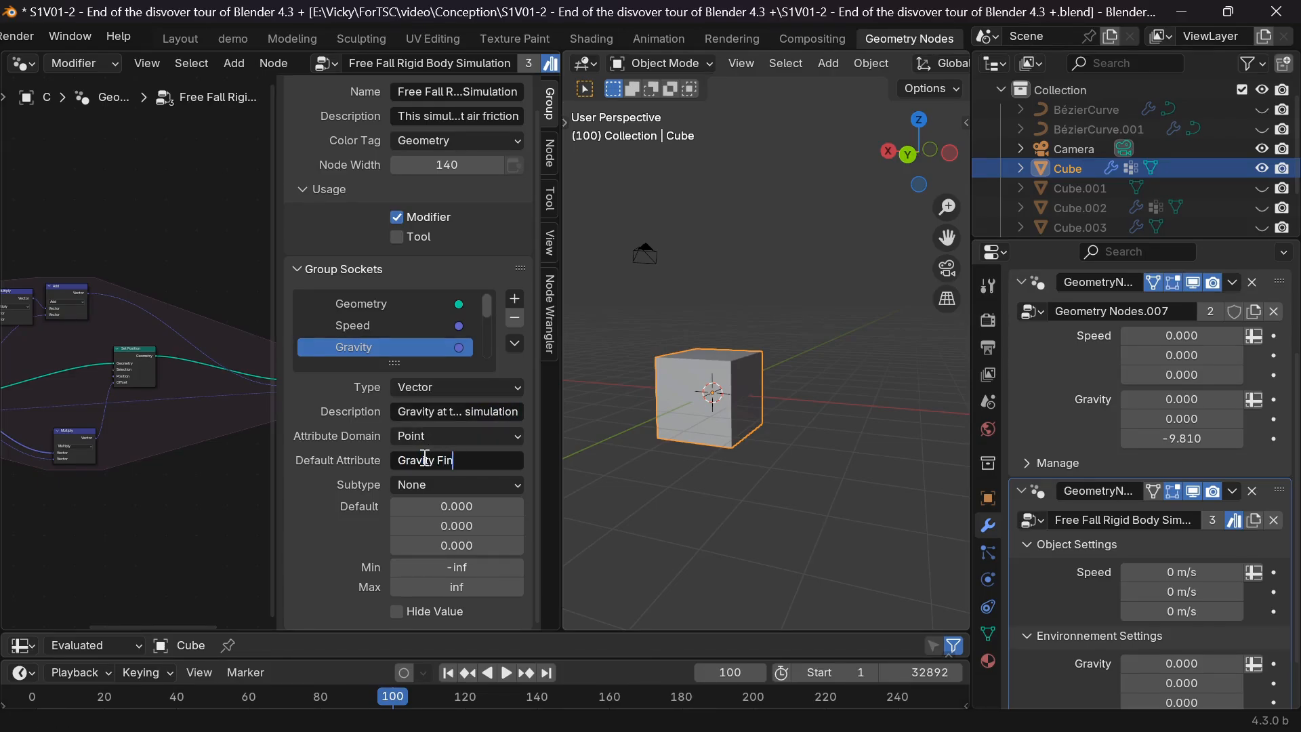
pyautogui.write('al')
pyautogui.press('Return')
pyautogui.click(441, 484)
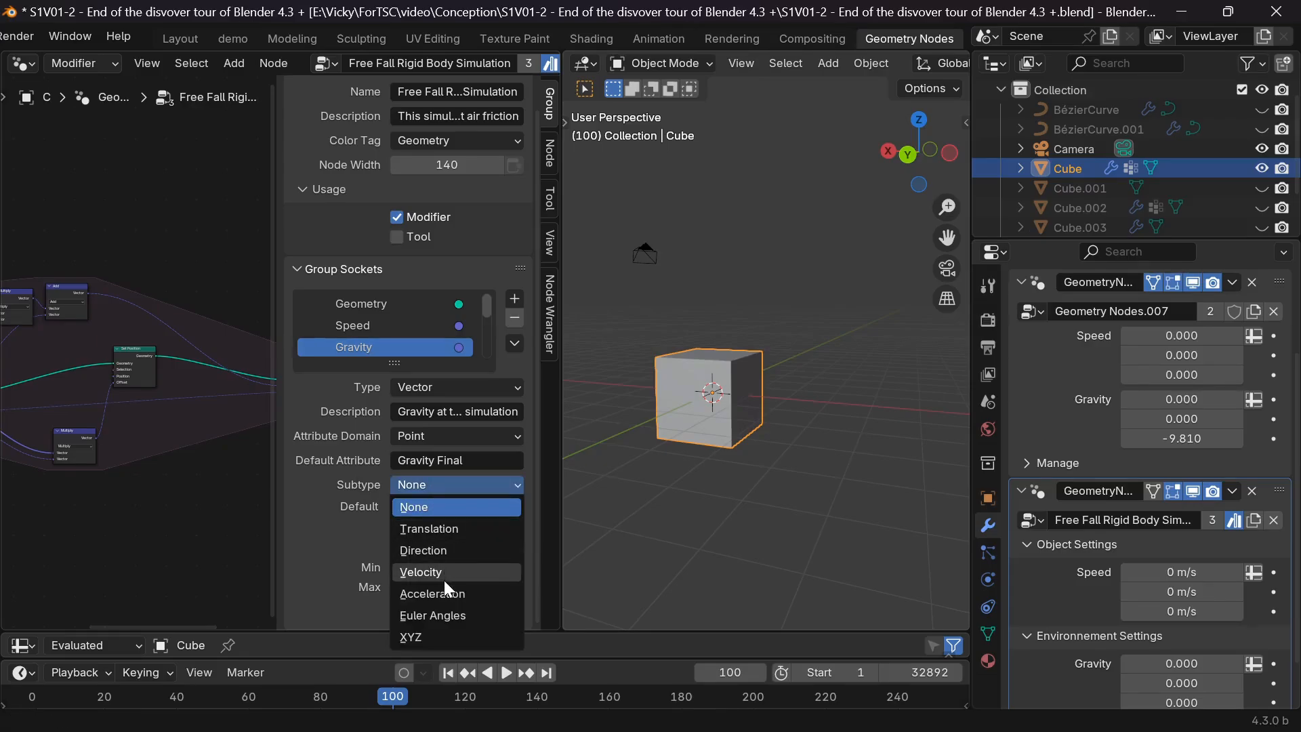
pyautogui.click(444, 594)
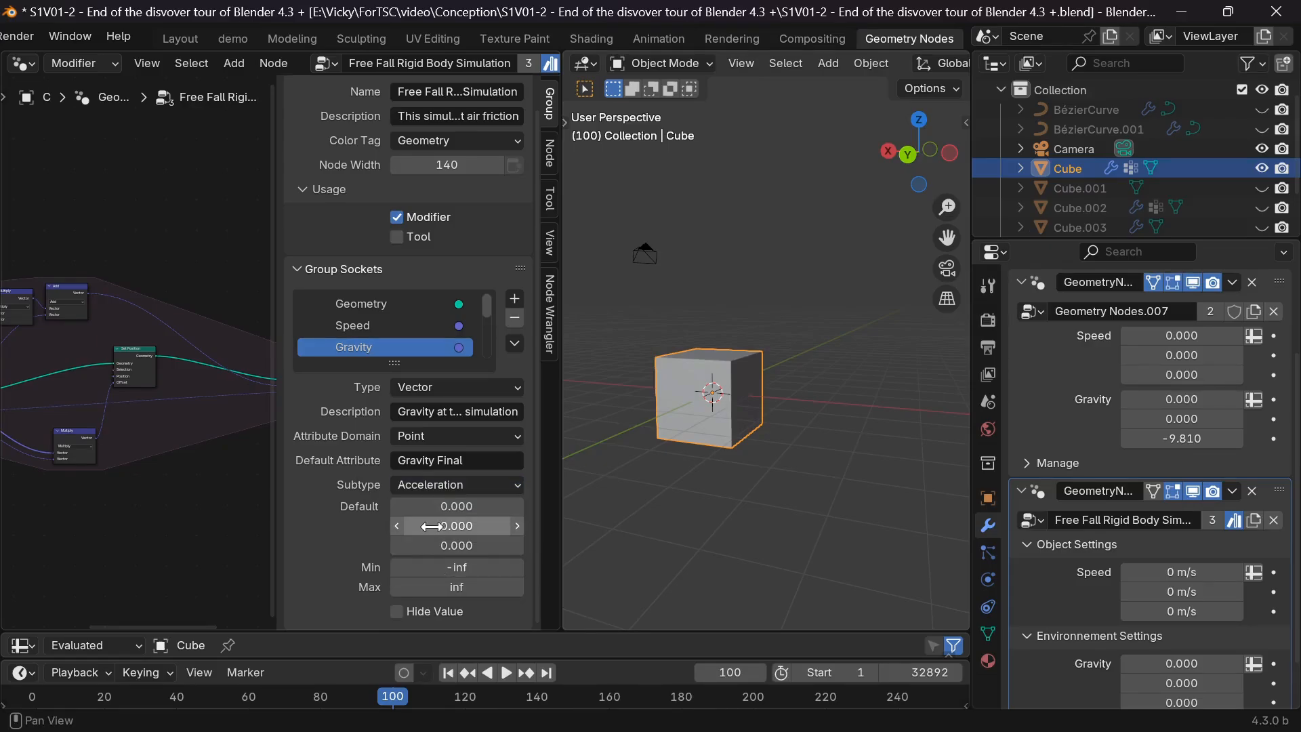
# Step: Describe the Speed input as "Speed at the beginning of the simulation" and set its default attribute to "Speed"
pyautogui.scroll(-3, 384, 345)
pyautogui.click(388, 341)
pyautogui.scroll(-1, 388, 342)
pyautogui.click(441, 411)
pyautogui.write('Speed a')
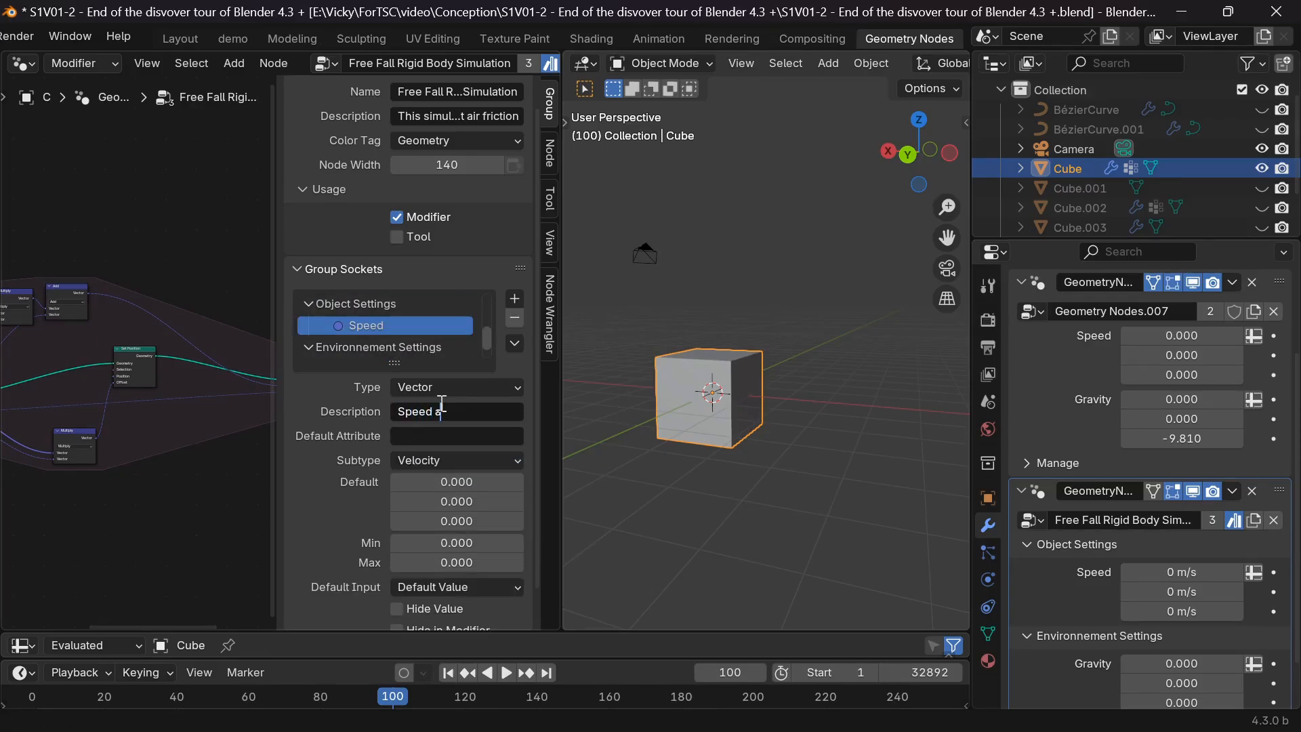
pyautogui.write('t the beginning of the simula')
pyautogui.write('tion')
pyautogui.press('Tab')
pyautogui.write('Speed')
pyautogui.press('Return')
# Step: Limit the Speed input to a minimum of -299792448 and a maximum of 299792448
pyautogui.write('-299792448.000')
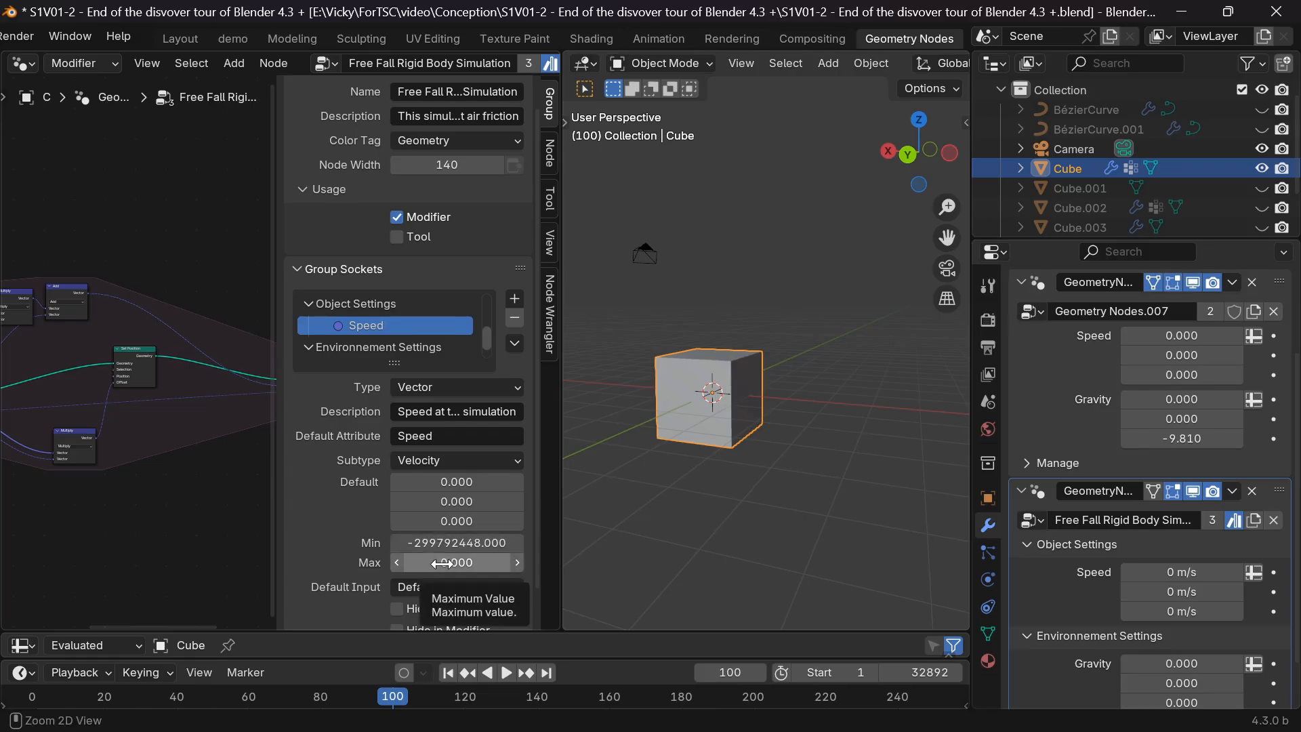
pyautogui.write('-299792448.000')
pyautogui.click(442, 564)
pyautogui.press('Home')
pyautogui.press('Delete')
pyautogui.click(381, 330)
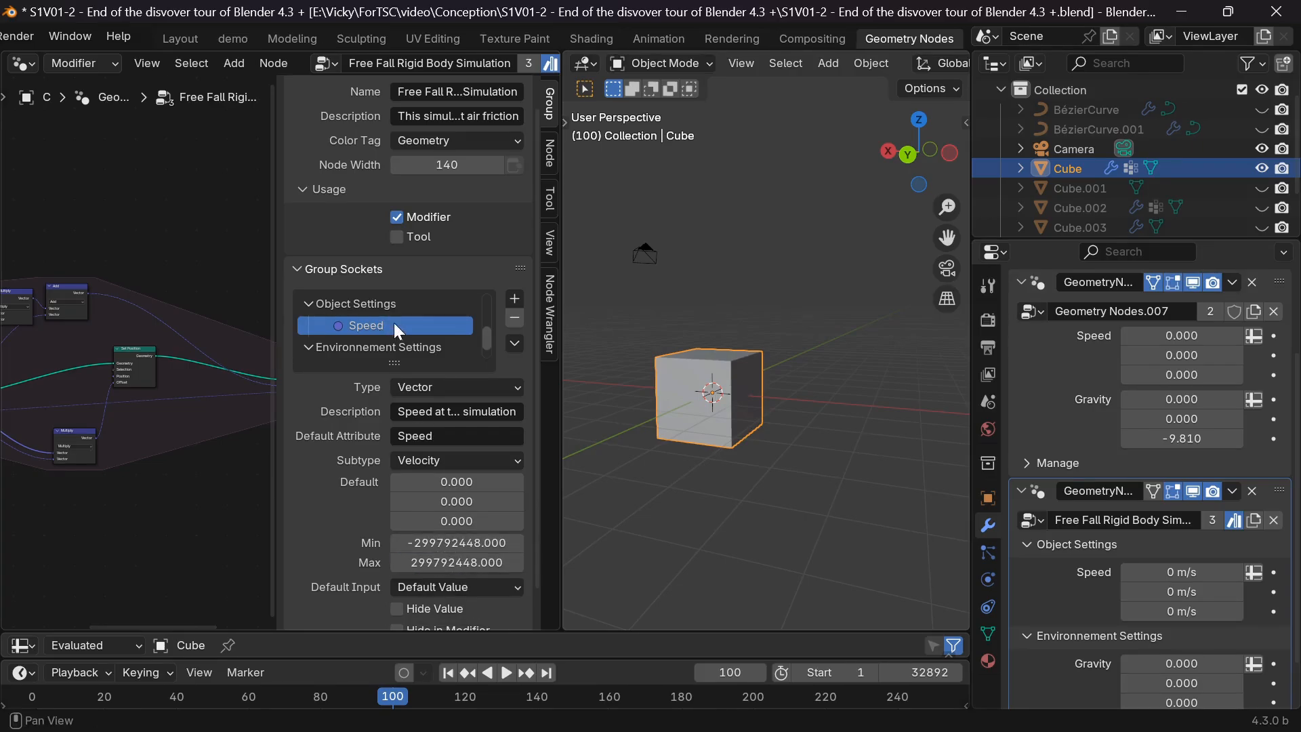
# Step: Describe the Gravity input as "Gravity at the beginning of the simulation" and set its default attribute to "Gravity"
pyautogui.scroll(-1, 395, 324)
pyautogui.scroll(1, 390, 314)
pyautogui.scroll(-1, 390, 315)
pyautogui.click(378, 346)
pyautogui.click(418, 408)
pyautogui.write('Gravity a')
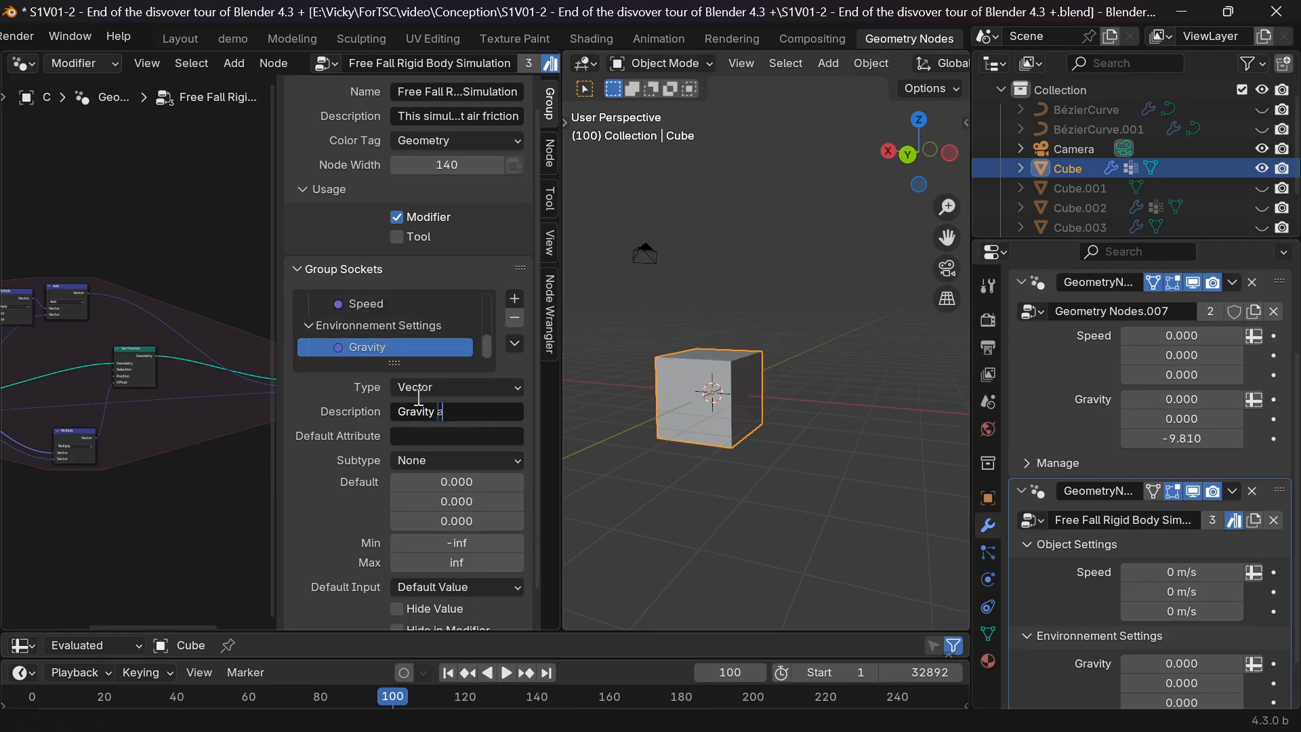
pyautogui.write('t the beginning of the simulation')
pyautogui.press('Tab')
pyautogui.write('Gravity')
# Step: Set the Gravity input's subtype to Acceleration and its default Z value to -9.81
pyautogui.click(457, 460)
pyautogui.click(435, 557)
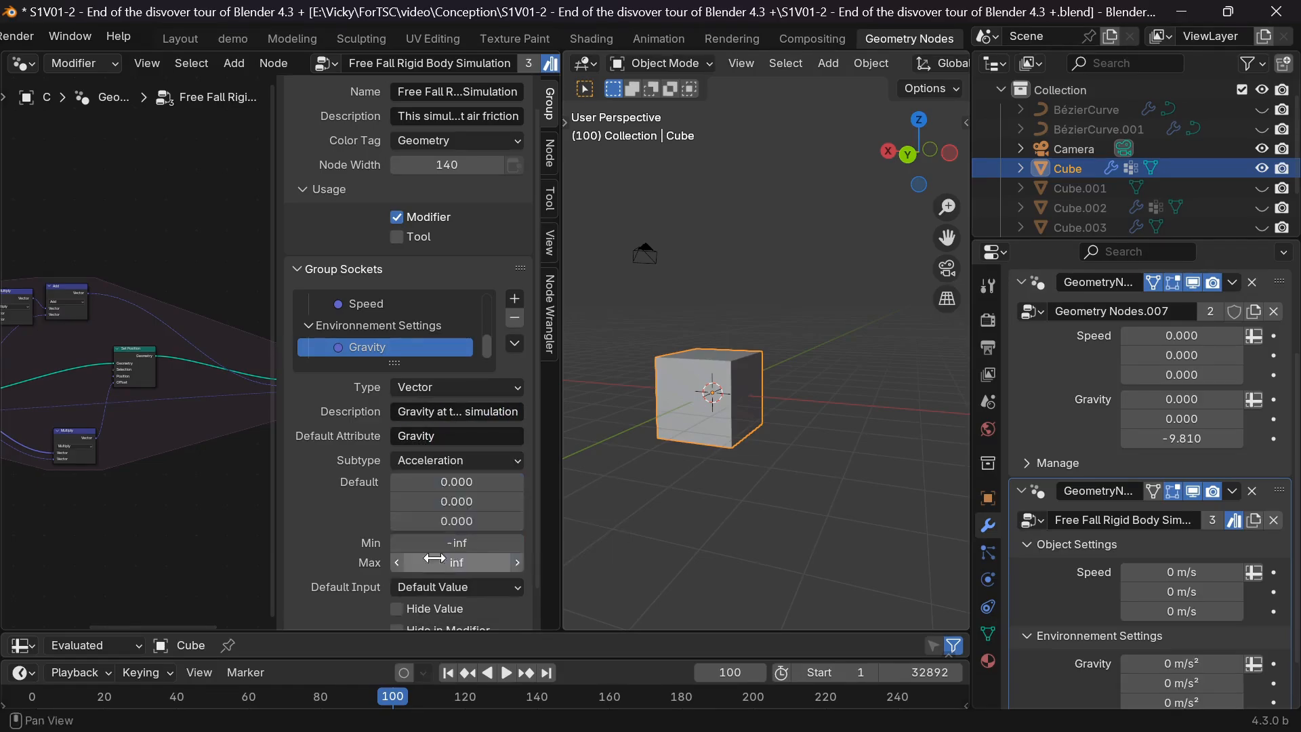
pyautogui.click(437, 521)
pyautogui.write('-9.81')
pyautogui.press('Return')
# Step: Set the Gravity output's default Z value to -9.81
pyautogui.scroll(5, 378, 335)
pyautogui.click(372, 346)
pyautogui.click(434, 545)
pyautogui.write('-9.81')
# Step: Limit the Speed output to a minimum of -299792448 and a maximum of 299792448
pyautogui.click(383, 325)
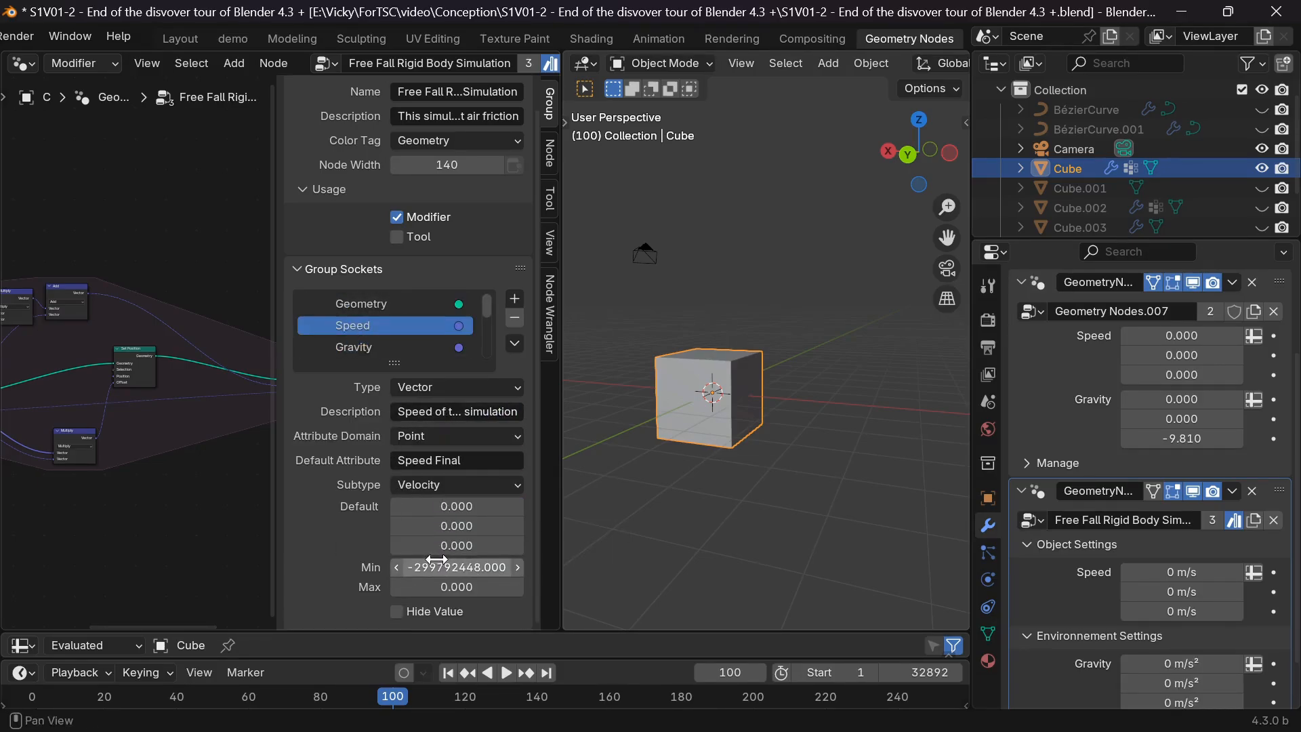
pyautogui.write('-299792448.000')
pyautogui.click(437, 587)
pyautogui.press('Home')
pyautogui.press('Delete')
pyautogui.press('Return')
# Step: Review the Gravity input's settings and the simulation group nodes inside the Geometry Nodes.007 modifier
pyautogui.scroll(-5, 372, 346)
pyautogui.click(372, 348)
pyautogui.scroll(-2, 440, 522)
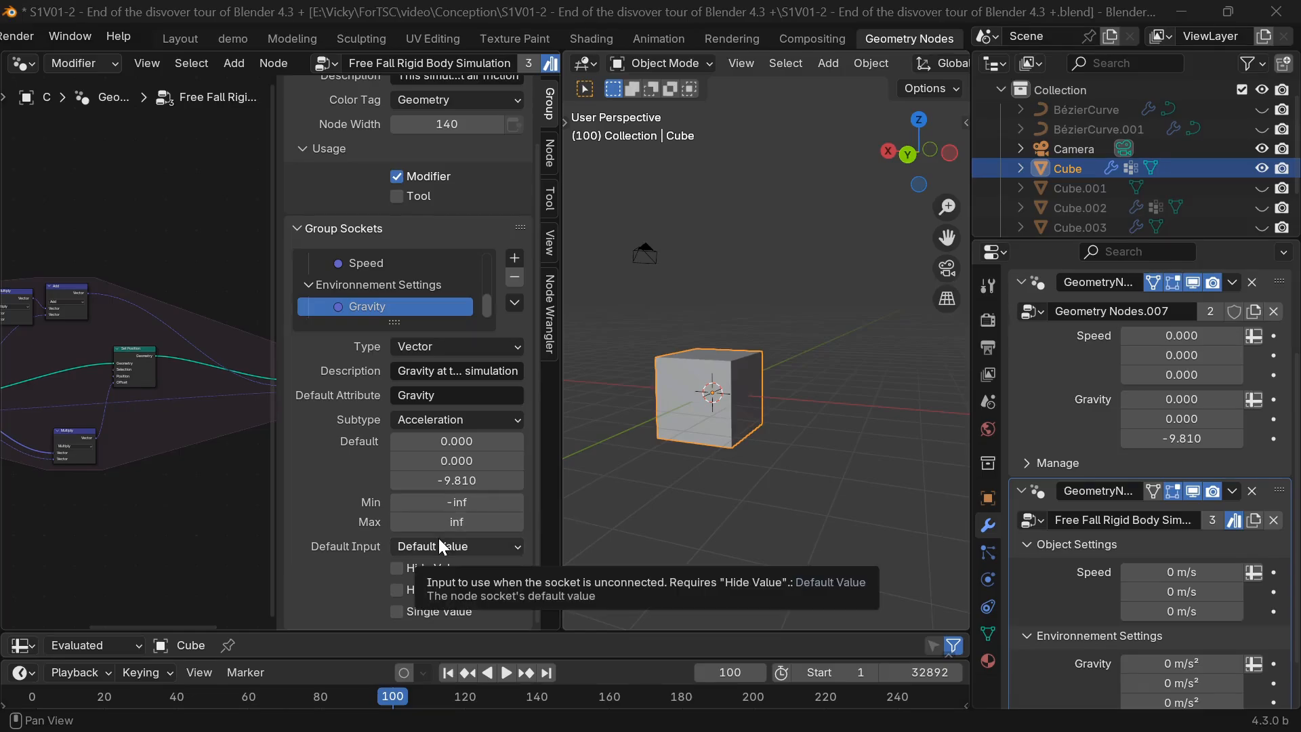
pyautogui.click(438, 542)
pyautogui.click(445, 538)
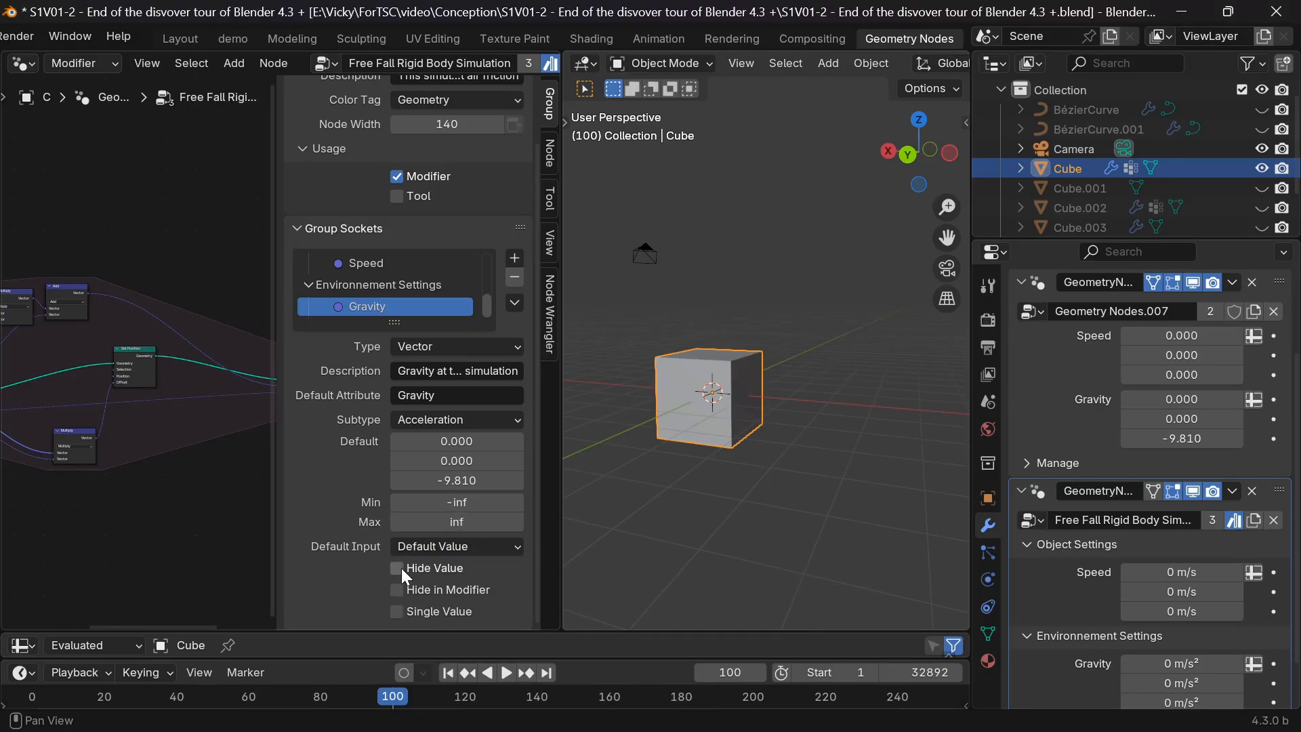
pyautogui.click(1050, 364)
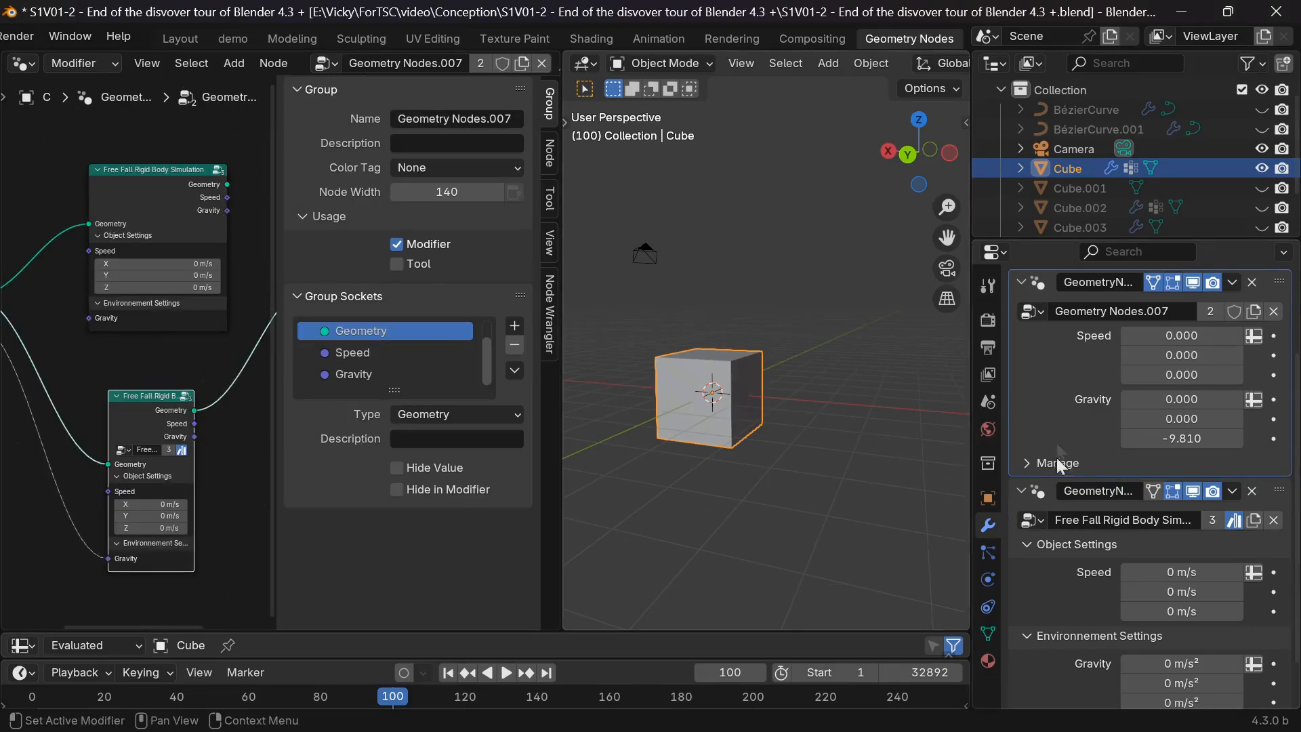
pyautogui.click(1017, 532)
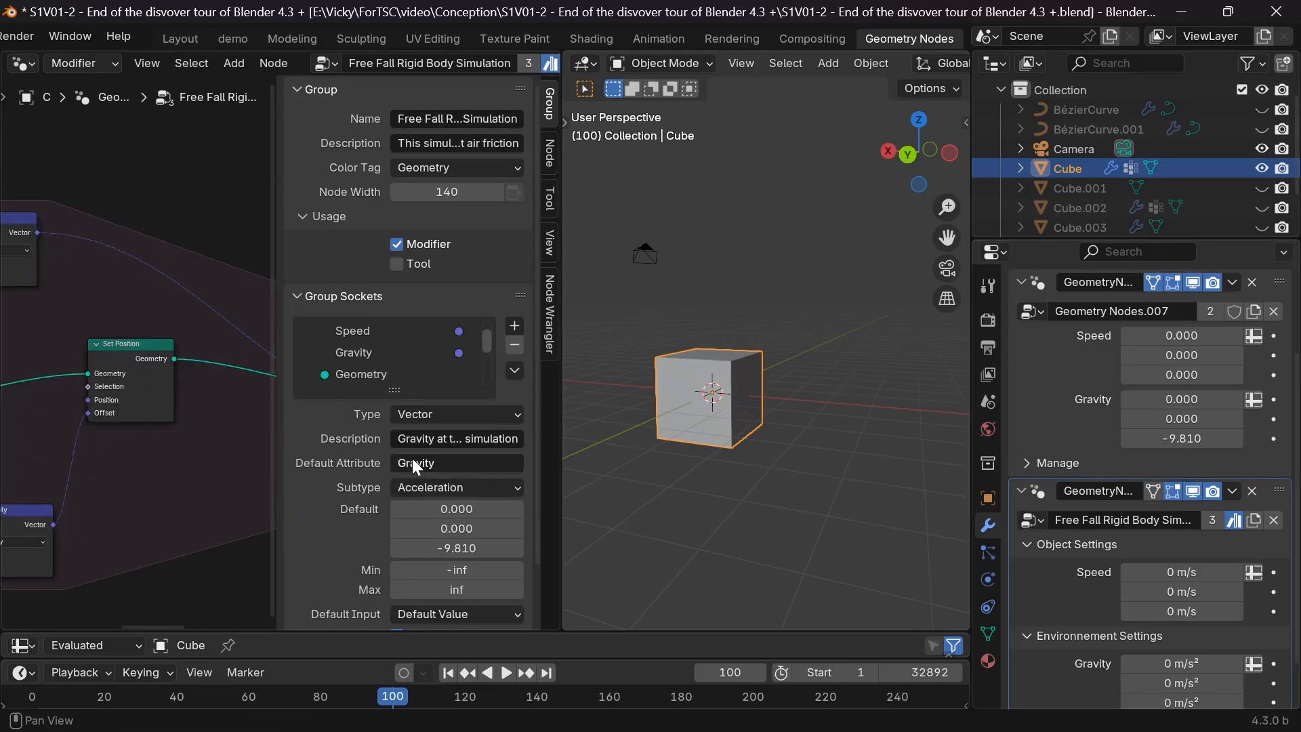
# Step: Toggle Hide in Modifier on and back off for the Gravity input of the Free Fall Rigid Body Simulation group
pyautogui.scroll(-2, 405, 515)
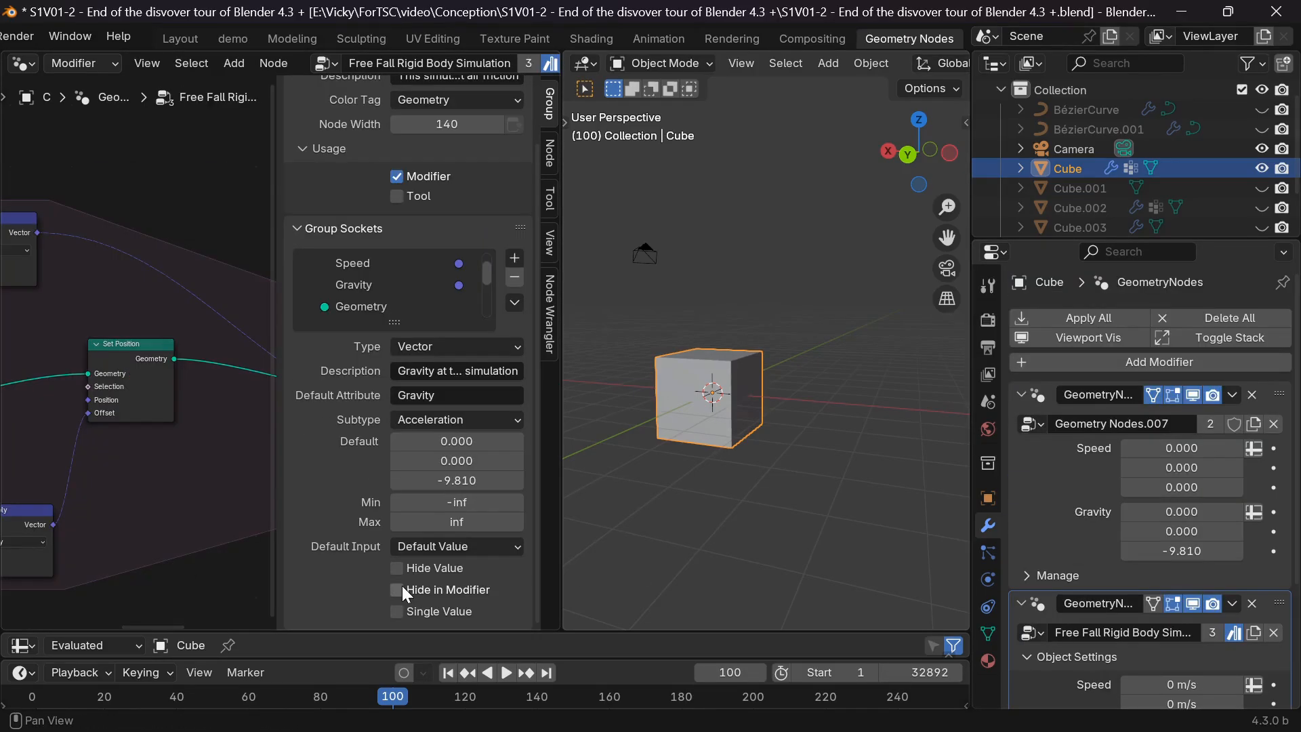
pyautogui.scroll(-4, 1010, 595)
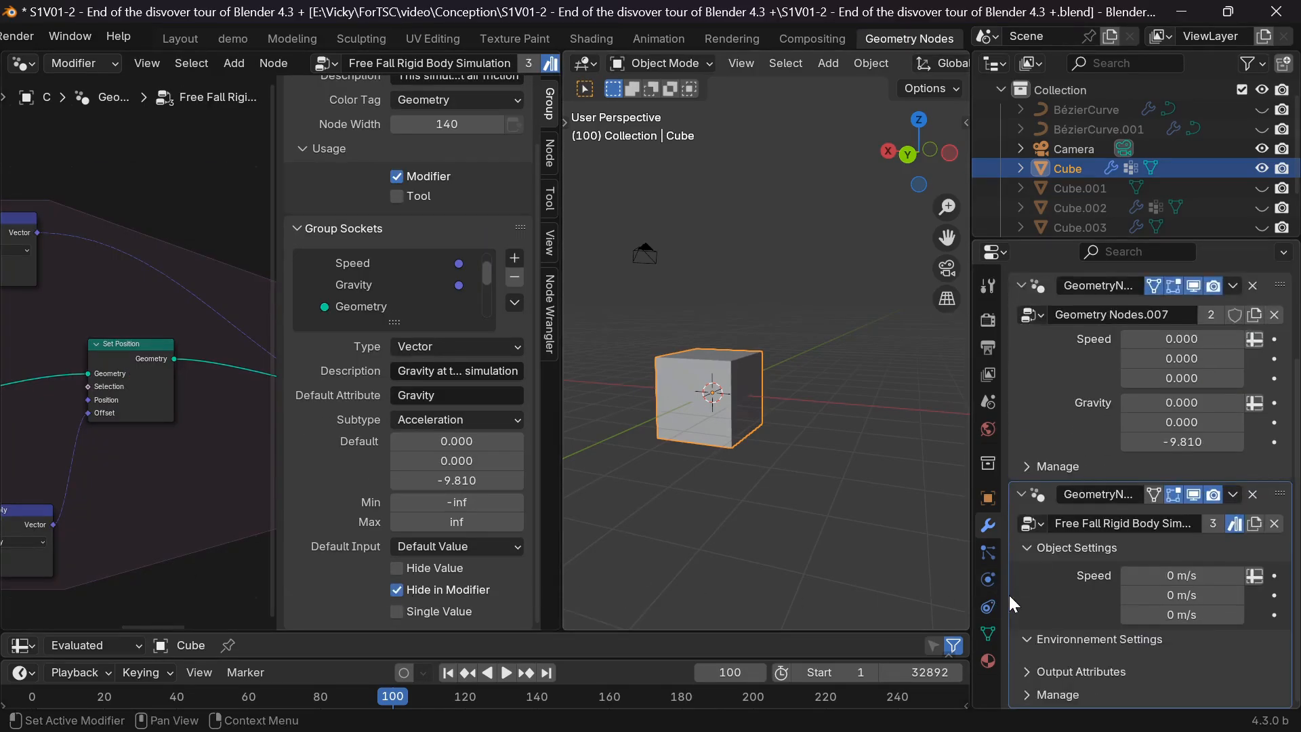
pyautogui.click(402, 590)
pyautogui.click(401, 590)
pyautogui.click(401, 589)
pyautogui.click(401, 590)
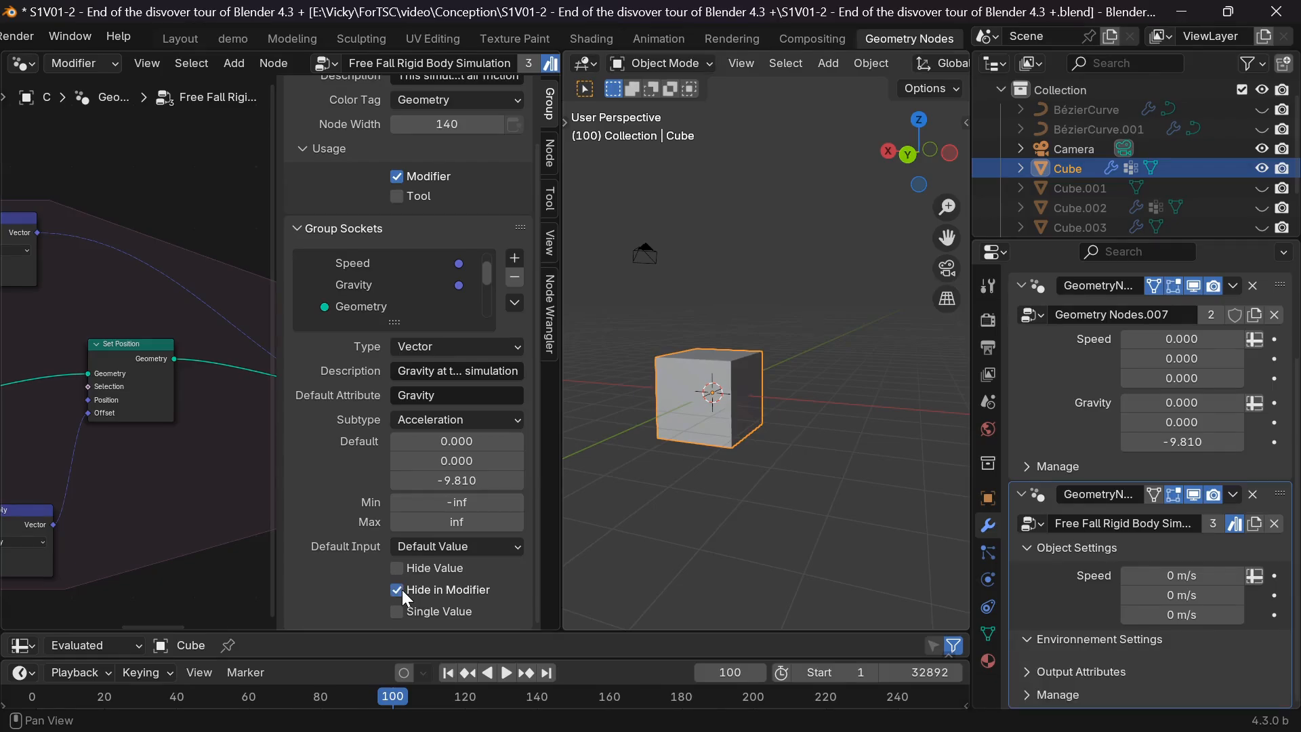
pyautogui.click(401, 590)
pyautogui.scroll(-2, 1152, 576)
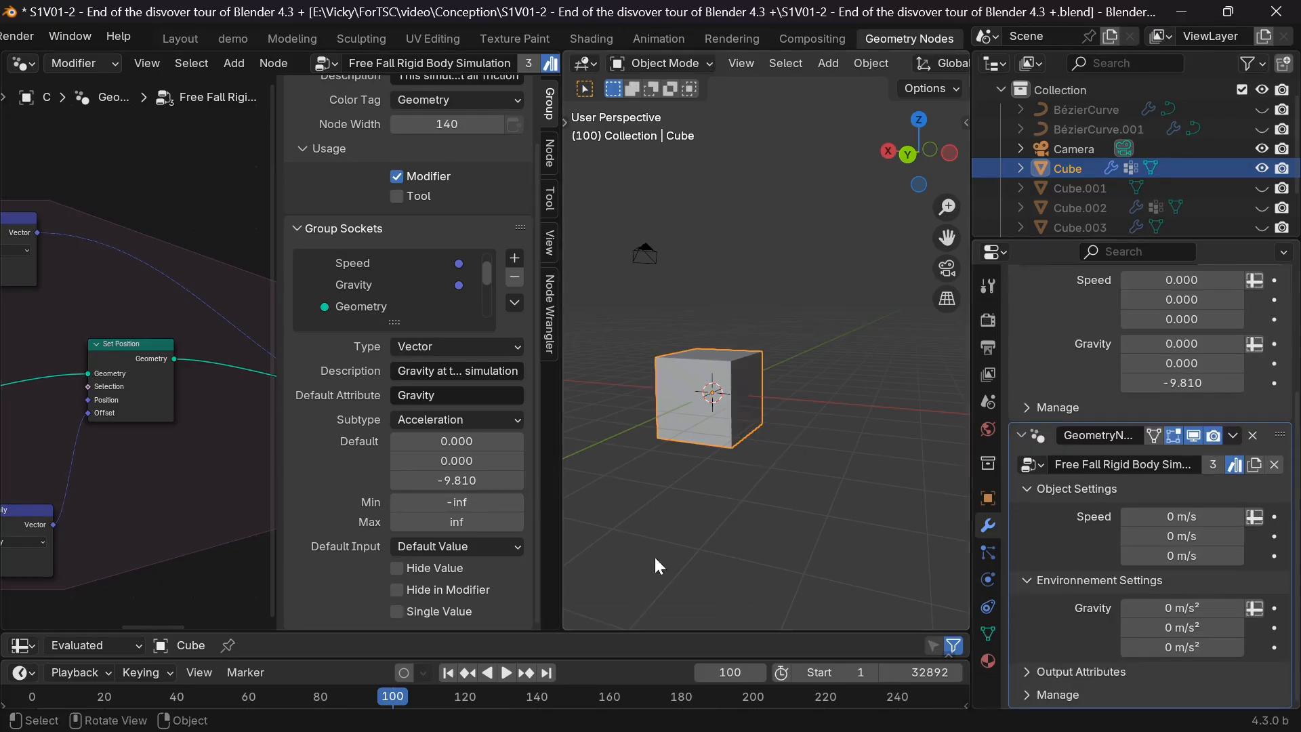
# Step: Compare the Gravity socket on the simulation group nodes in Geometry Nodes.007 with Single Value enabled and disabled
pyautogui.click(397, 612)
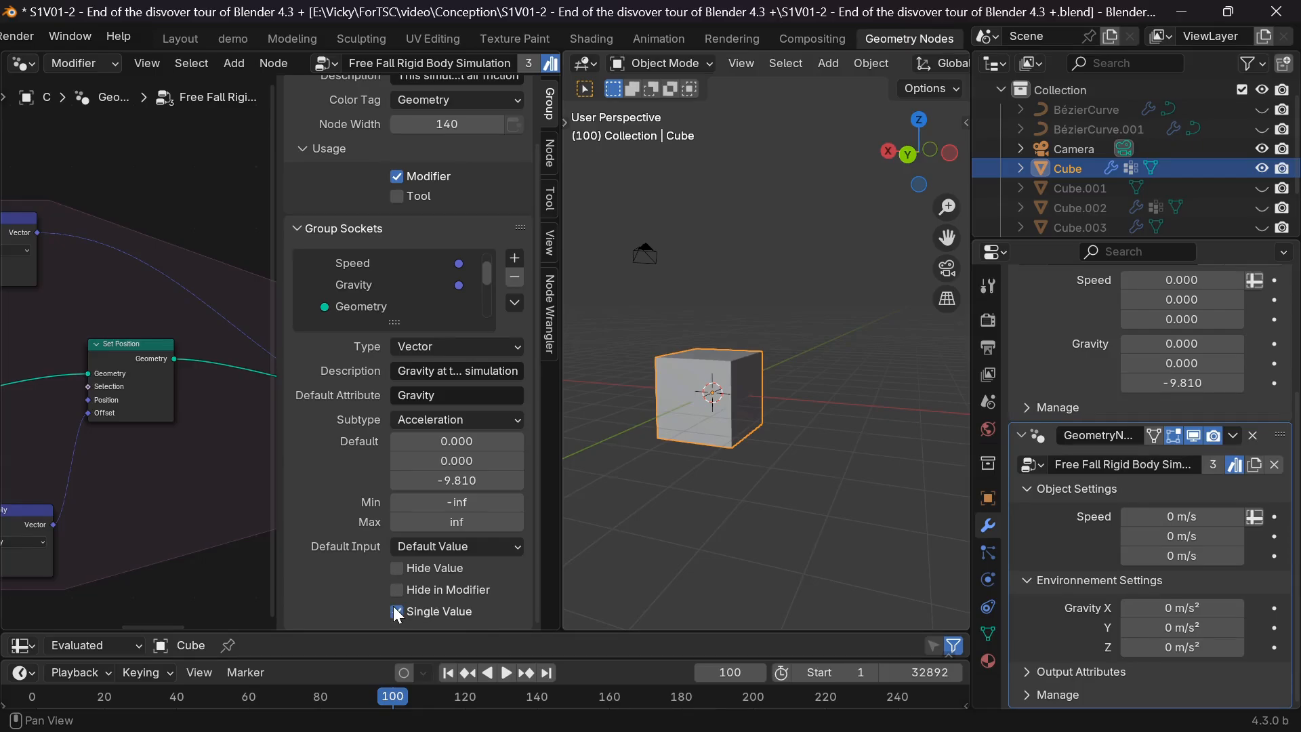
pyautogui.press('Tab')
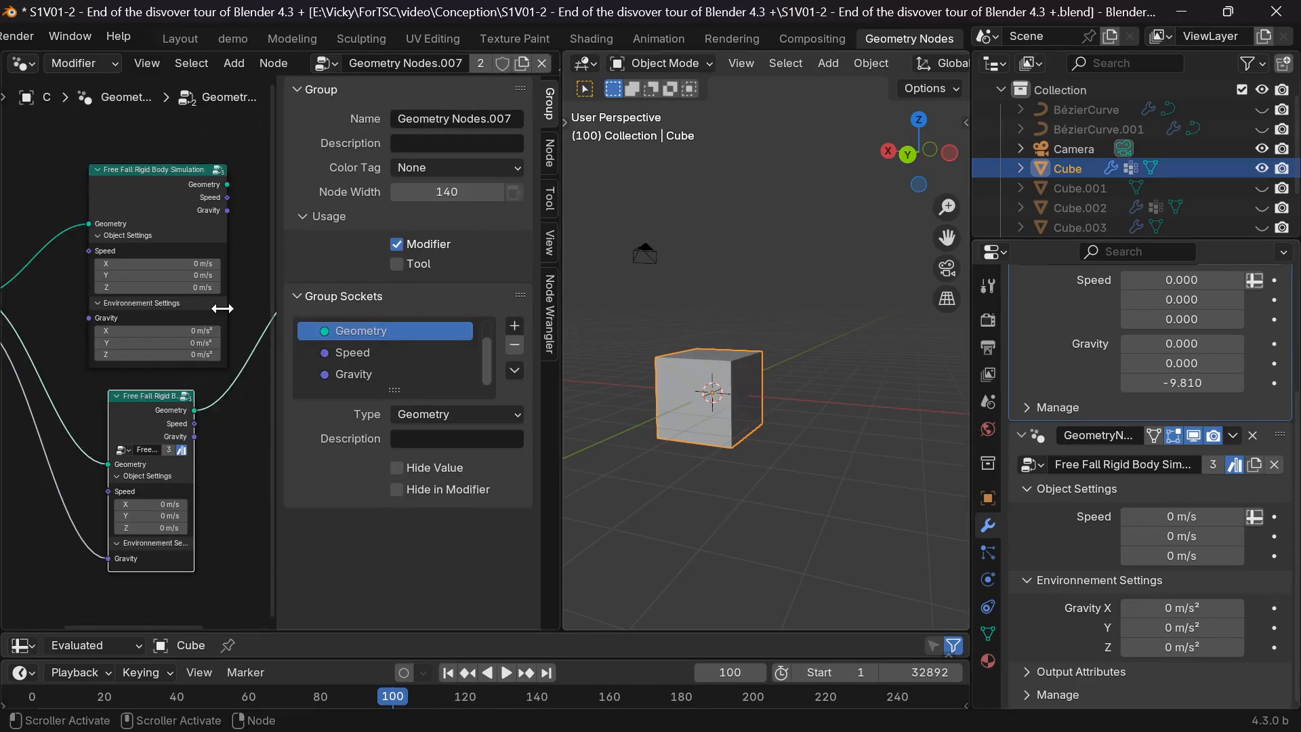
pyautogui.scroll(3, 112, 319)
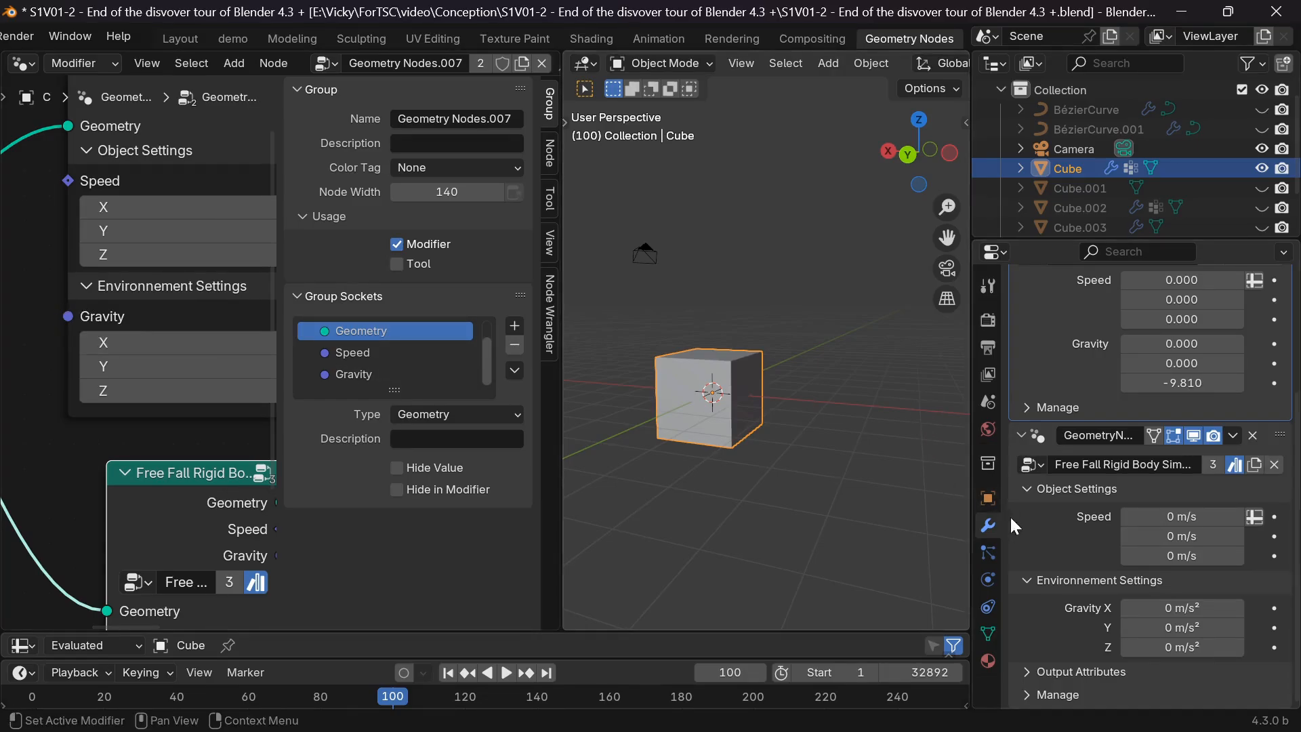
pyautogui.click(1036, 521)
pyautogui.scroll(-2, 434, 503)
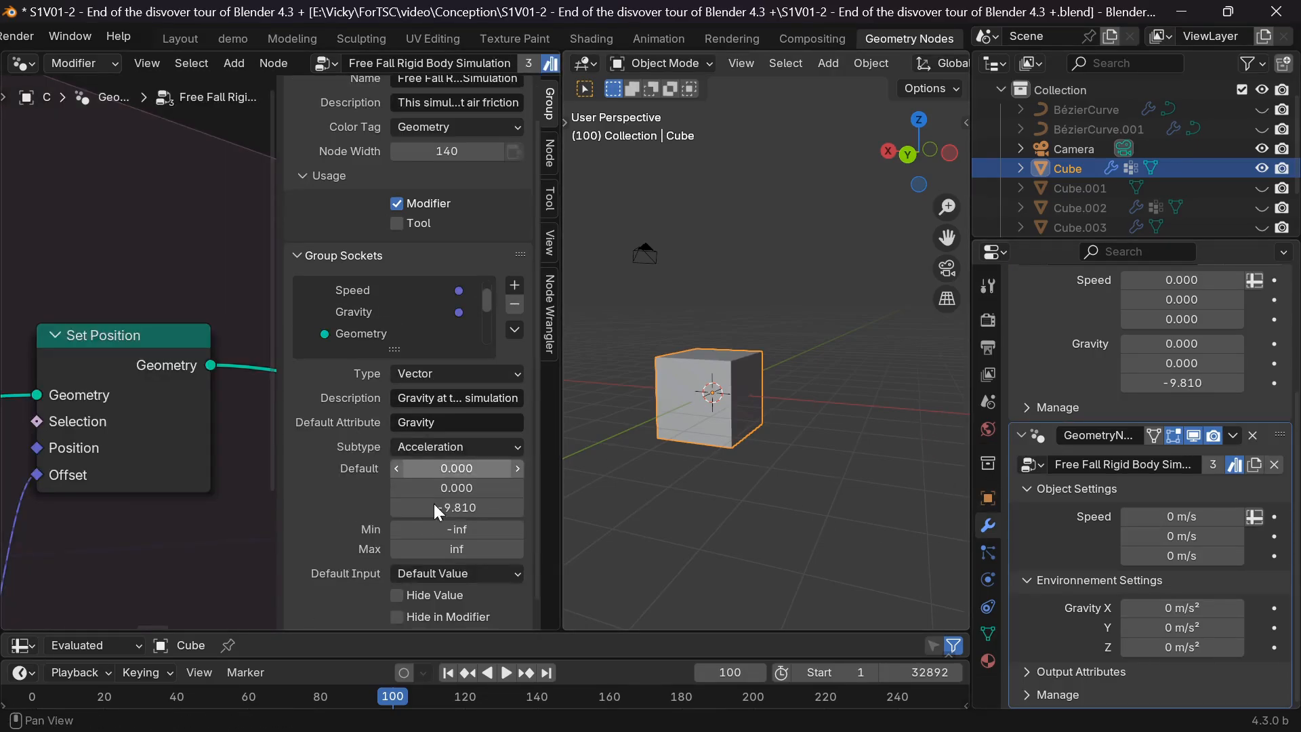
pyautogui.scroll(-1, 433, 502)
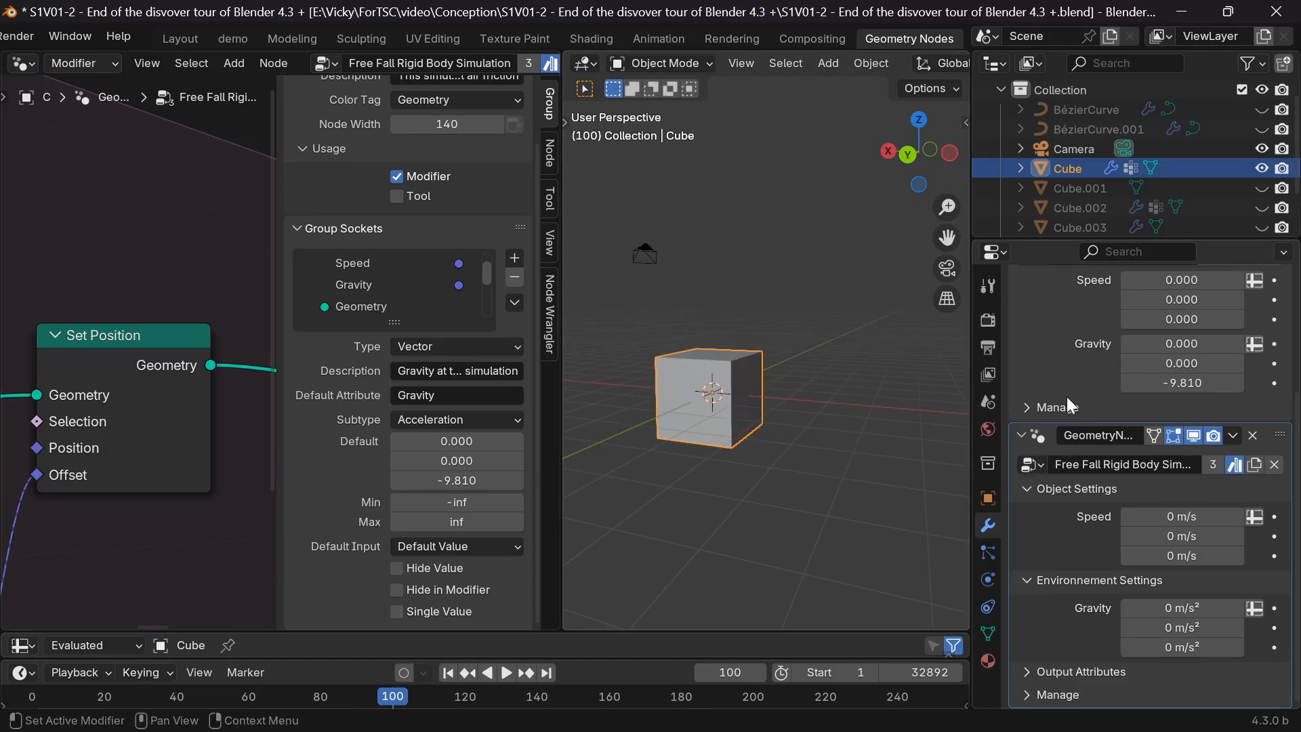
pyautogui.click(1058, 355)
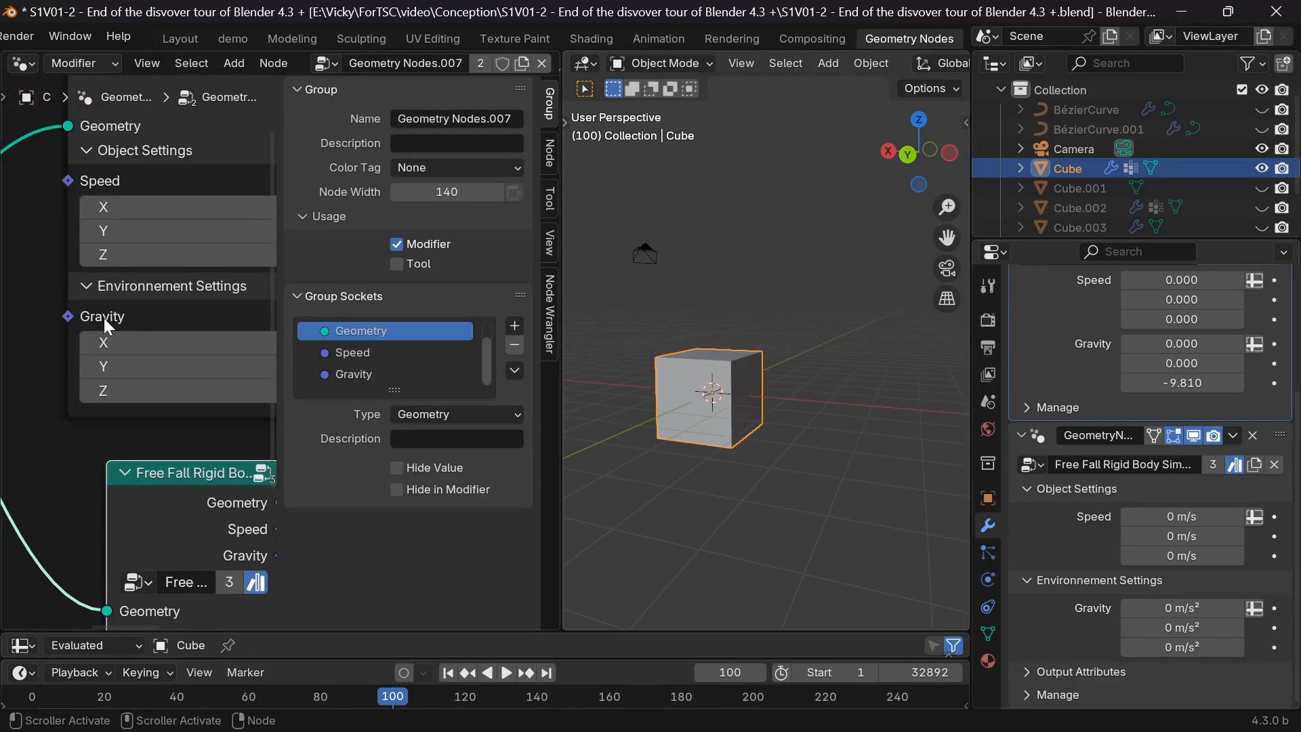
# Step: Turn Single Value on for the Gravity input of the simulation group, and then off again
pyautogui.click(1030, 519)
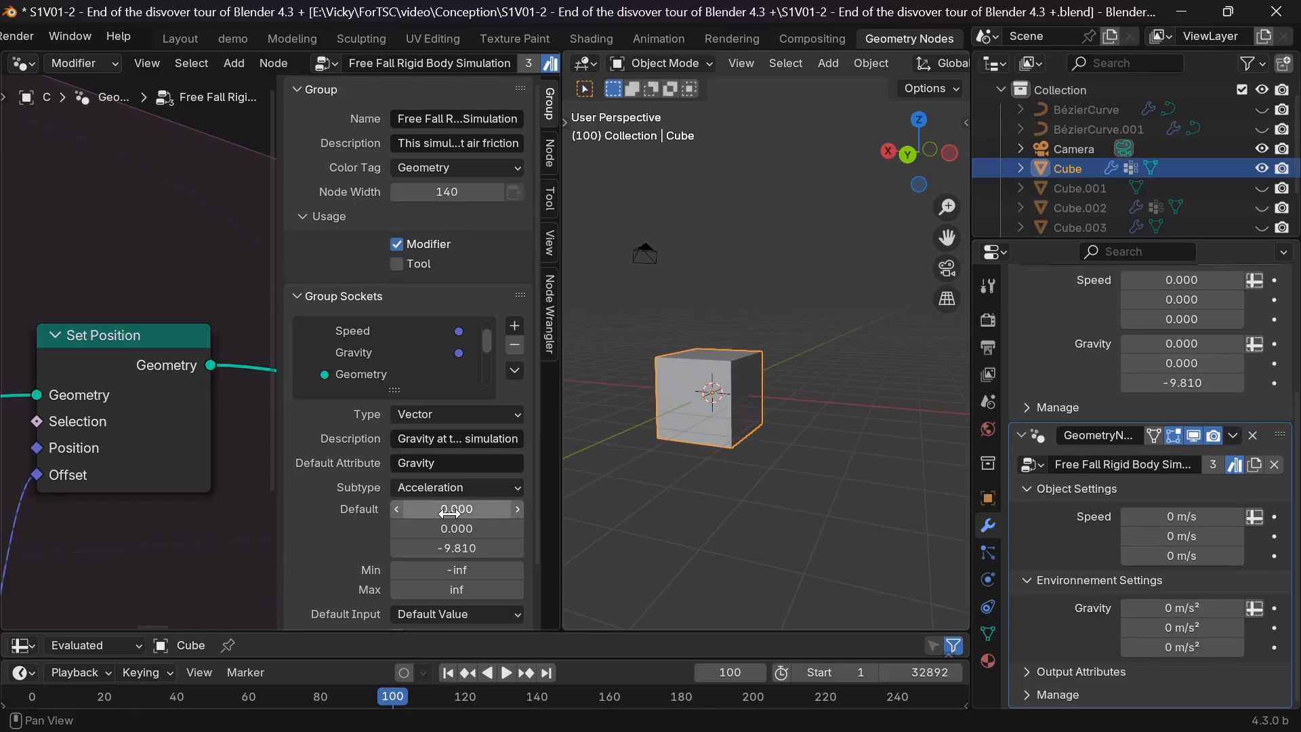
pyautogui.scroll(-3, 450, 513)
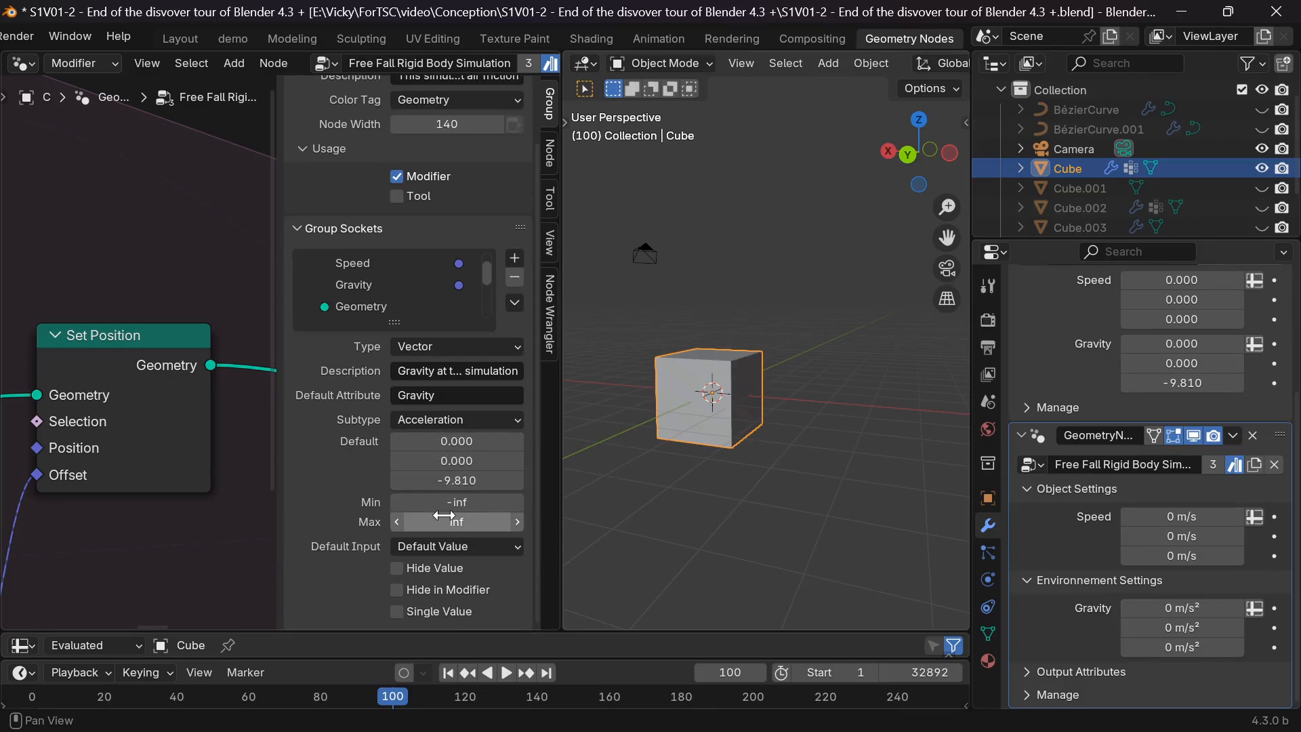
pyautogui.click(405, 613)
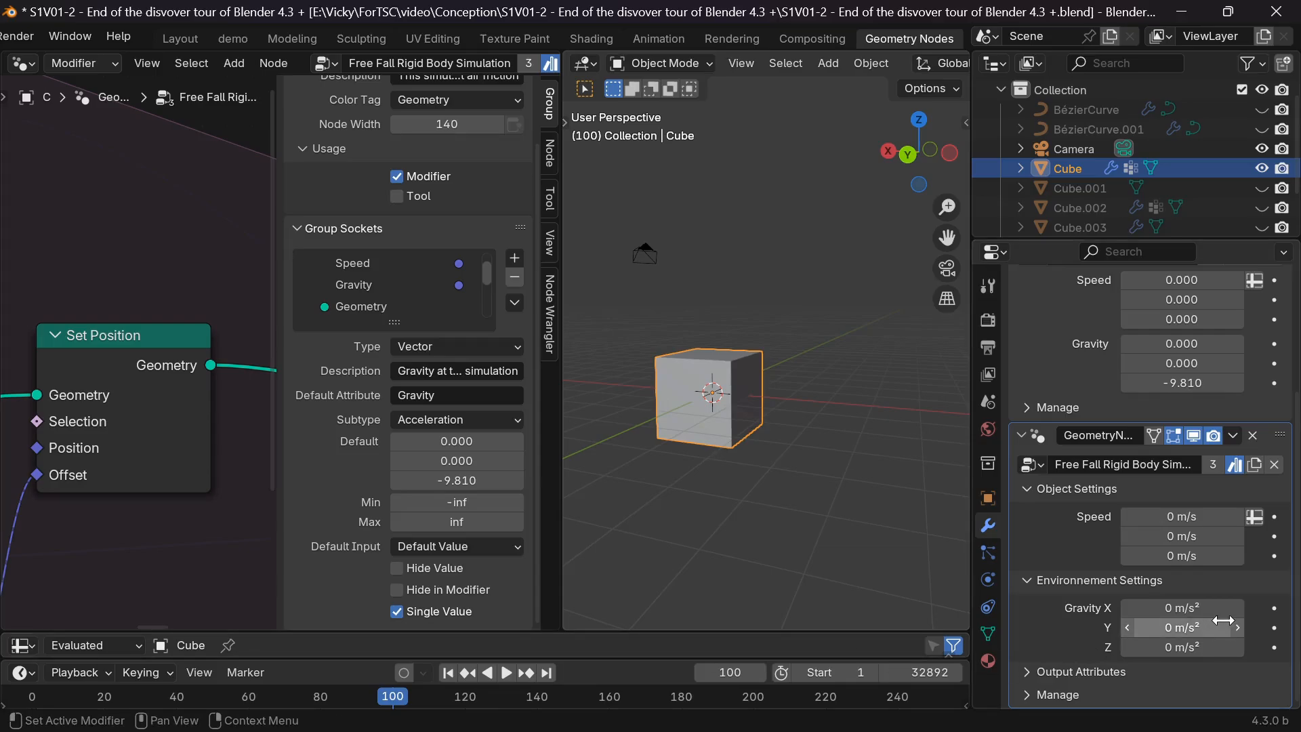
pyautogui.click(409, 616)
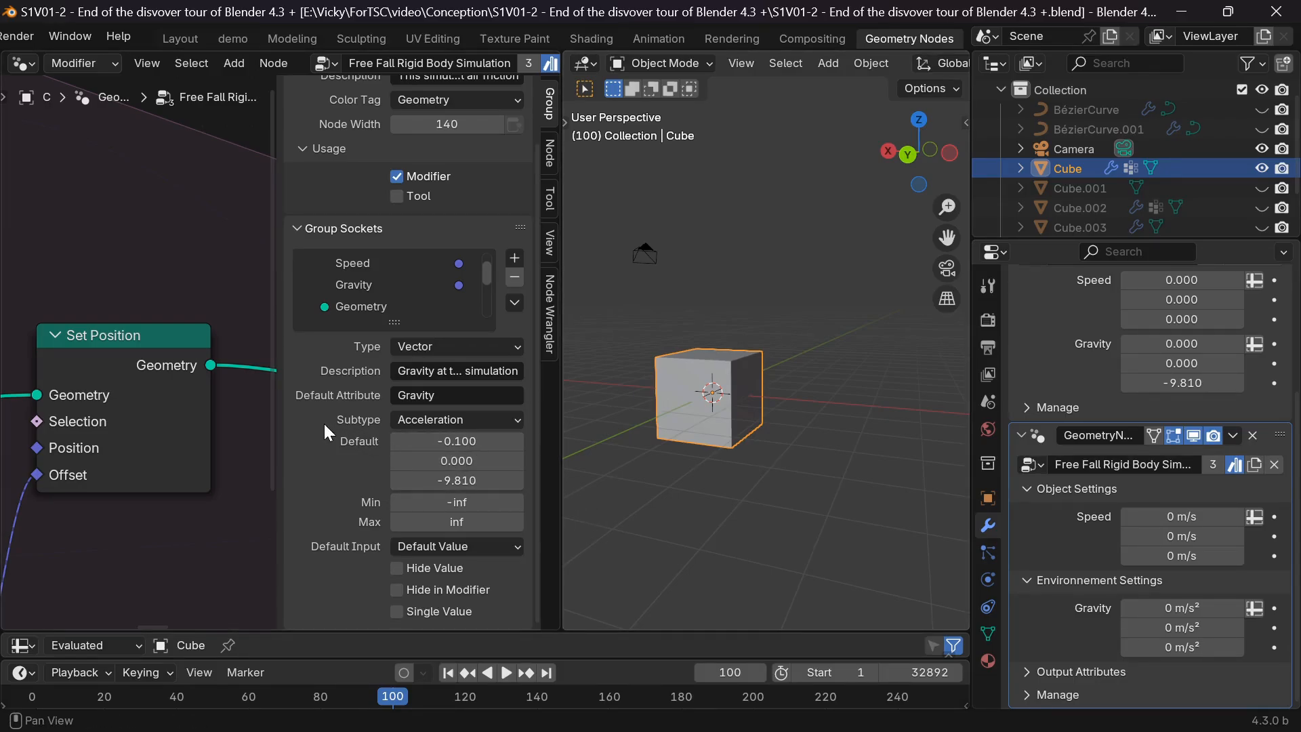
# Step: Hide the node editor's sidebar and widen the 3D viewport, fitting the whole simulation node tree in the narrower editor
pyautogui.press('n')
pyautogui.moveTo(557, 440); pyautogui.dragTo(431, 430)
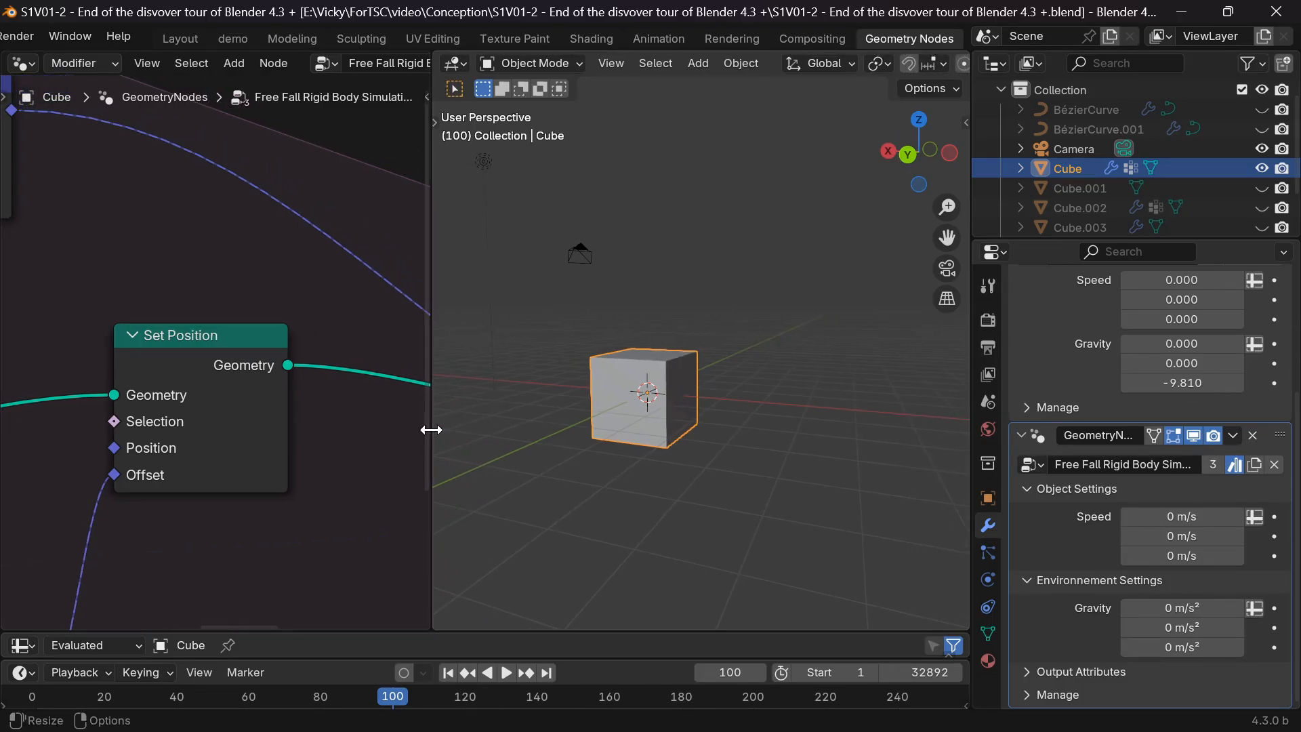
pyautogui.scroll(-5, 249, 462)
# Step: Hide the existing Cube object in the viewport and add a new mesh cube at the world origin
pyautogui.click(571, 504)
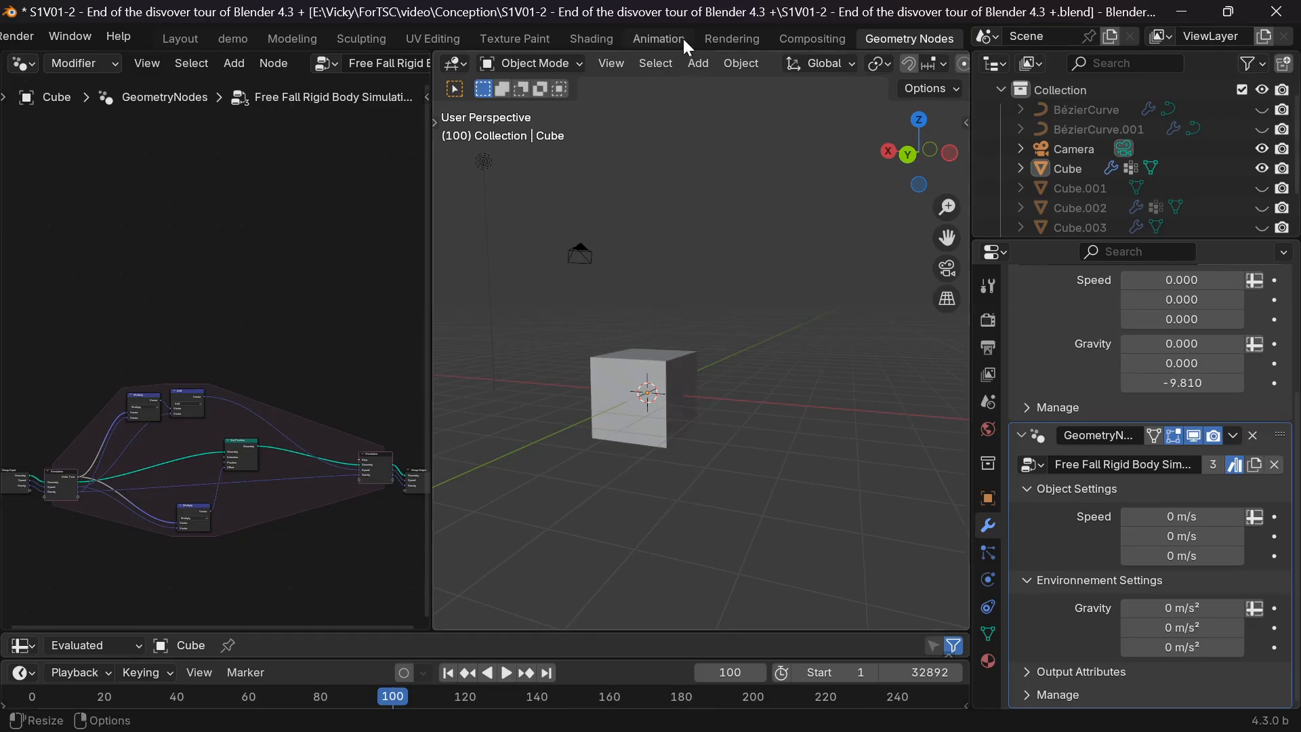
pyautogui.click(668, 362)
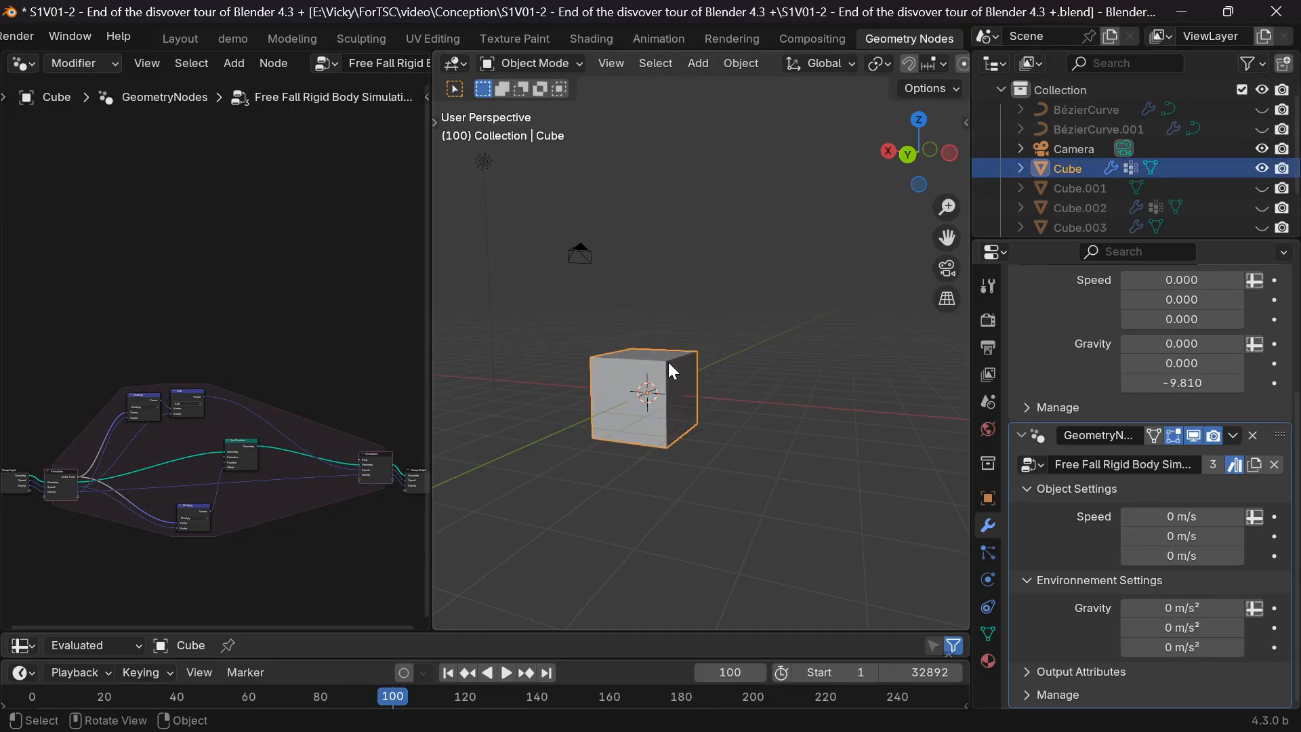
pyautogui.click(1262, 169)
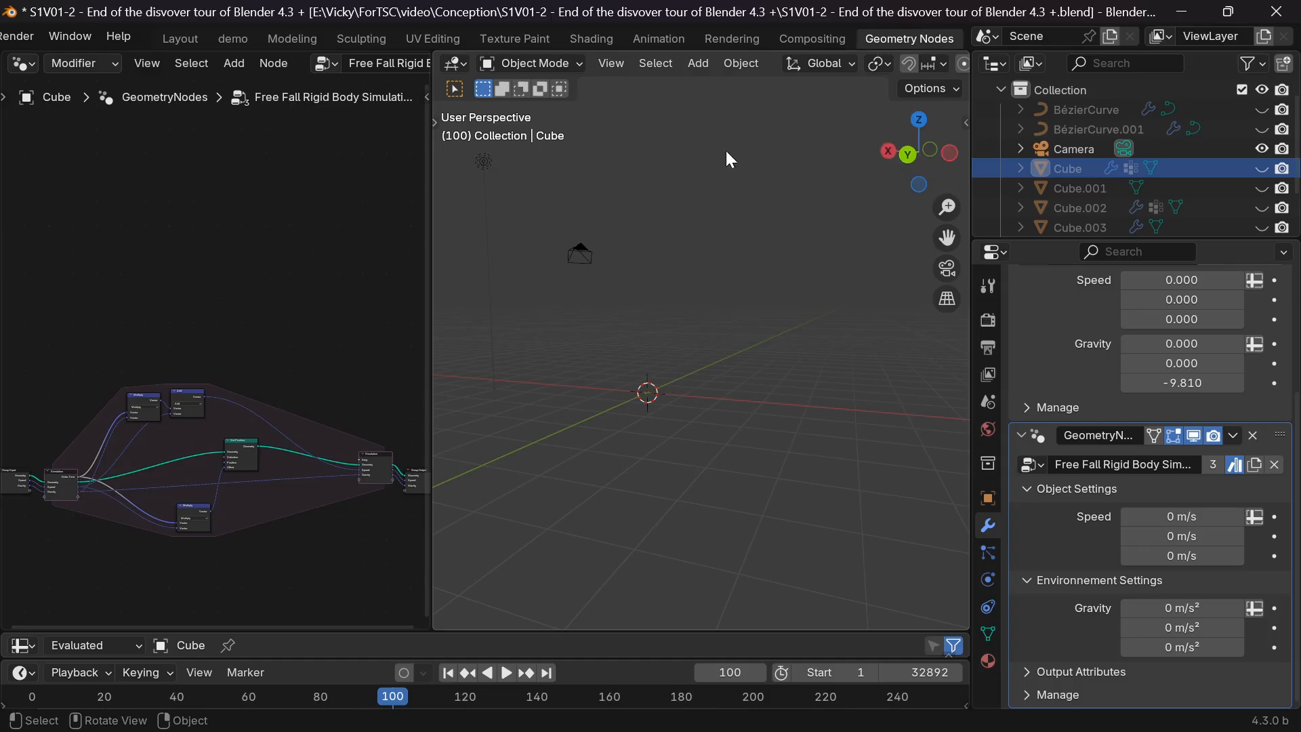
pyautogui.click(698, 64)
pyautogui.moveTo(699, 80)
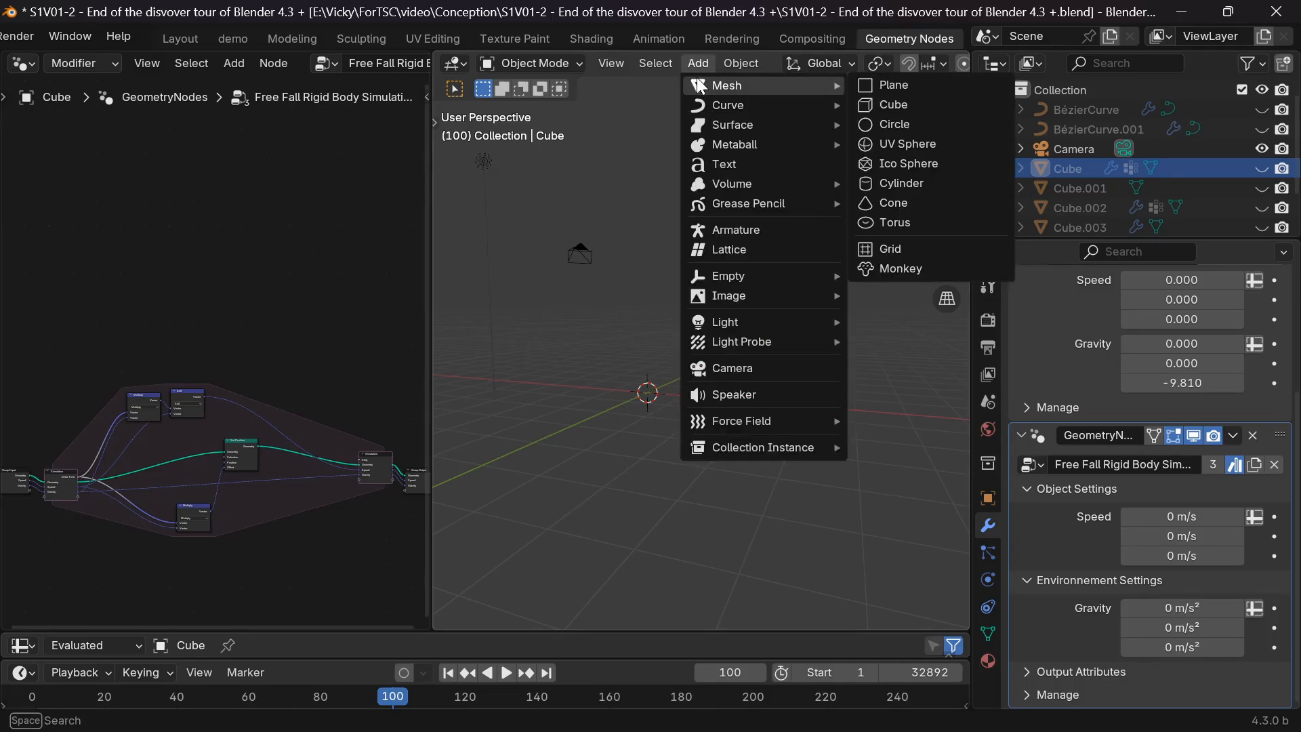
pyautogui.click(896, 104)
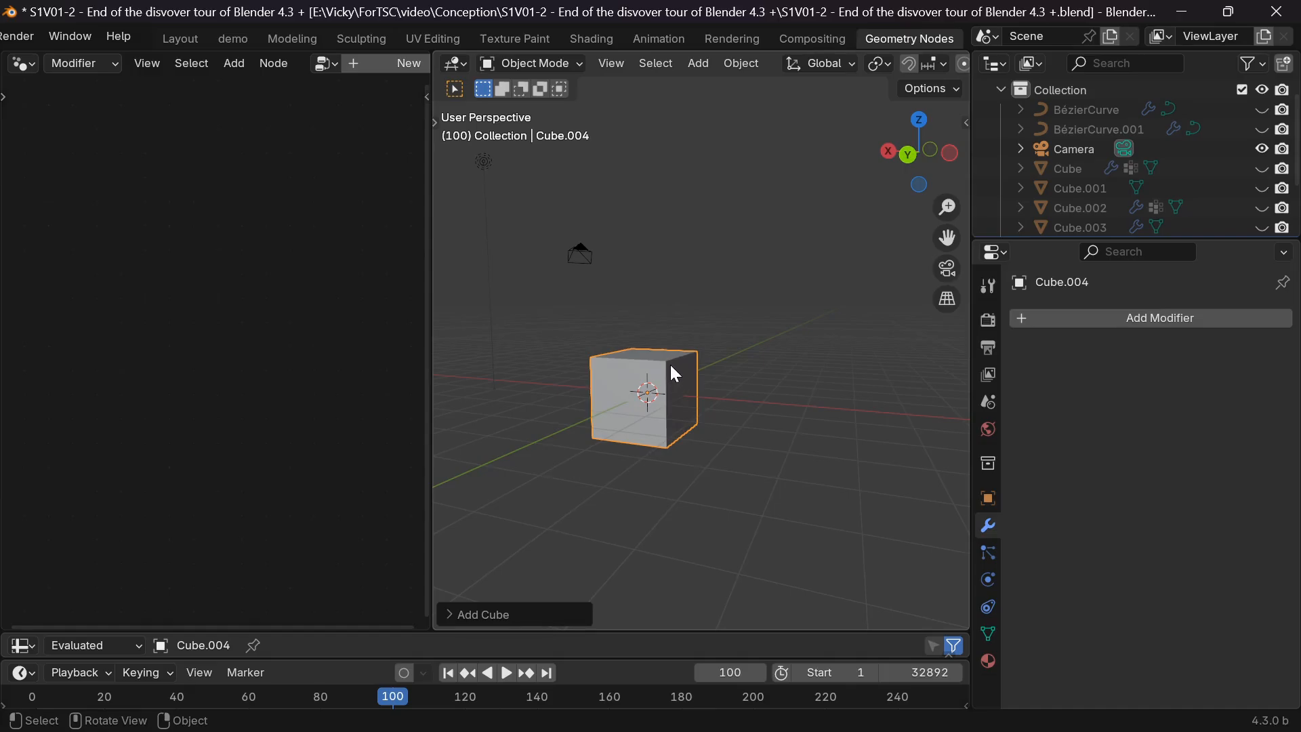
# Step: Delete all vertices of the new cube except one corner vertex on its upper face
pyautogui.press('Tab')
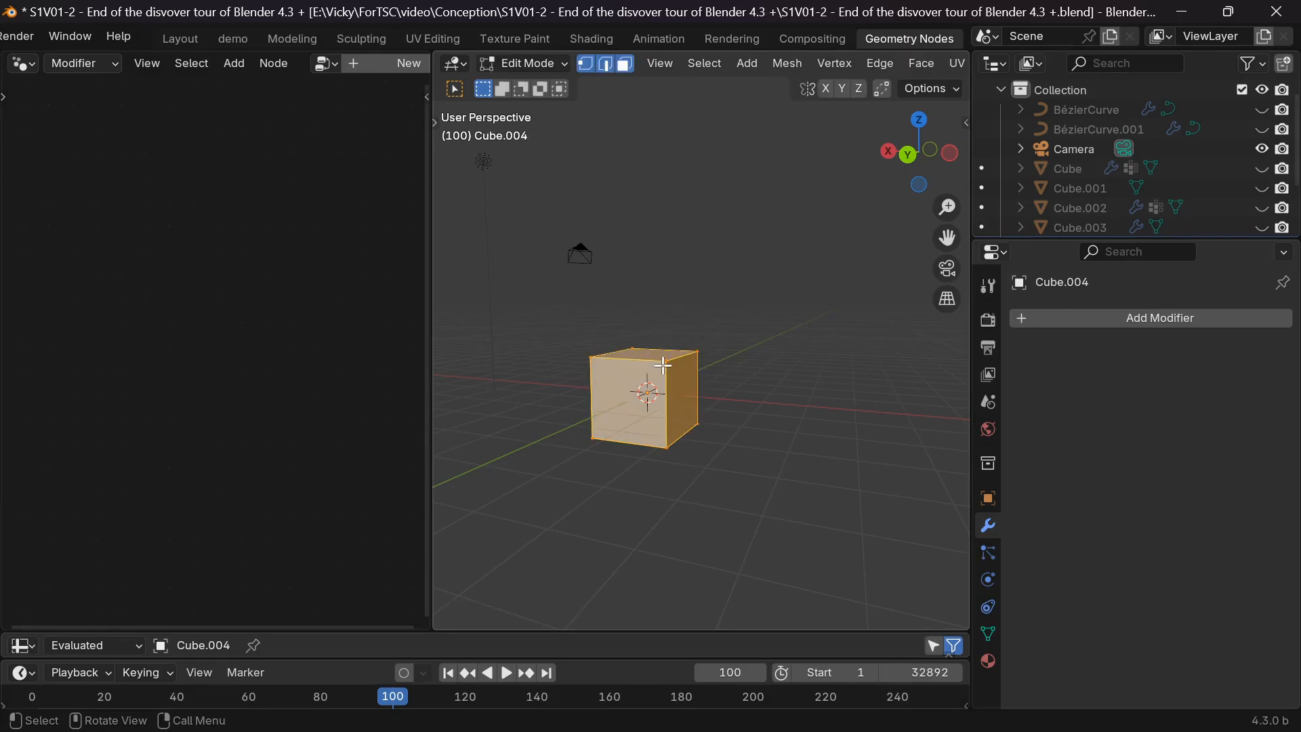
pyautogui.keyDown('shift'); pyautogui.click(696, 352); pyautogui.keyUp('shift')
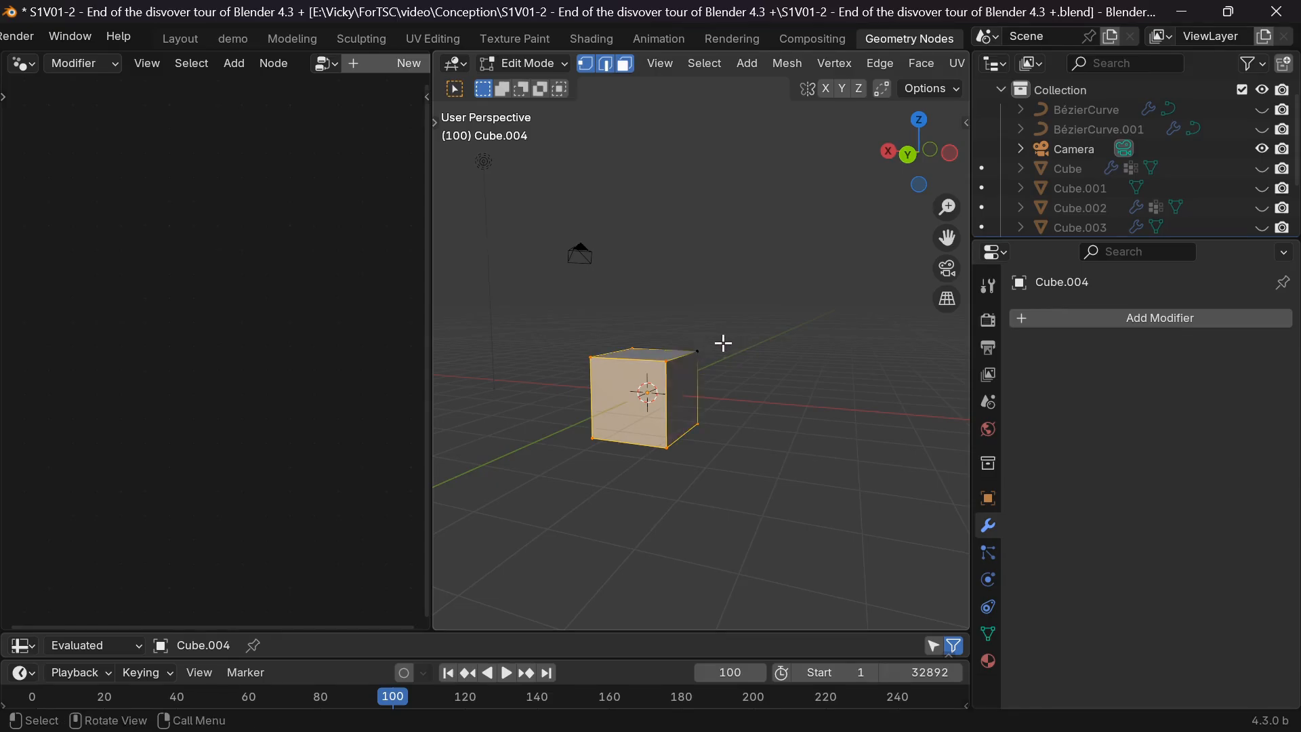
pyautogui.press('x')
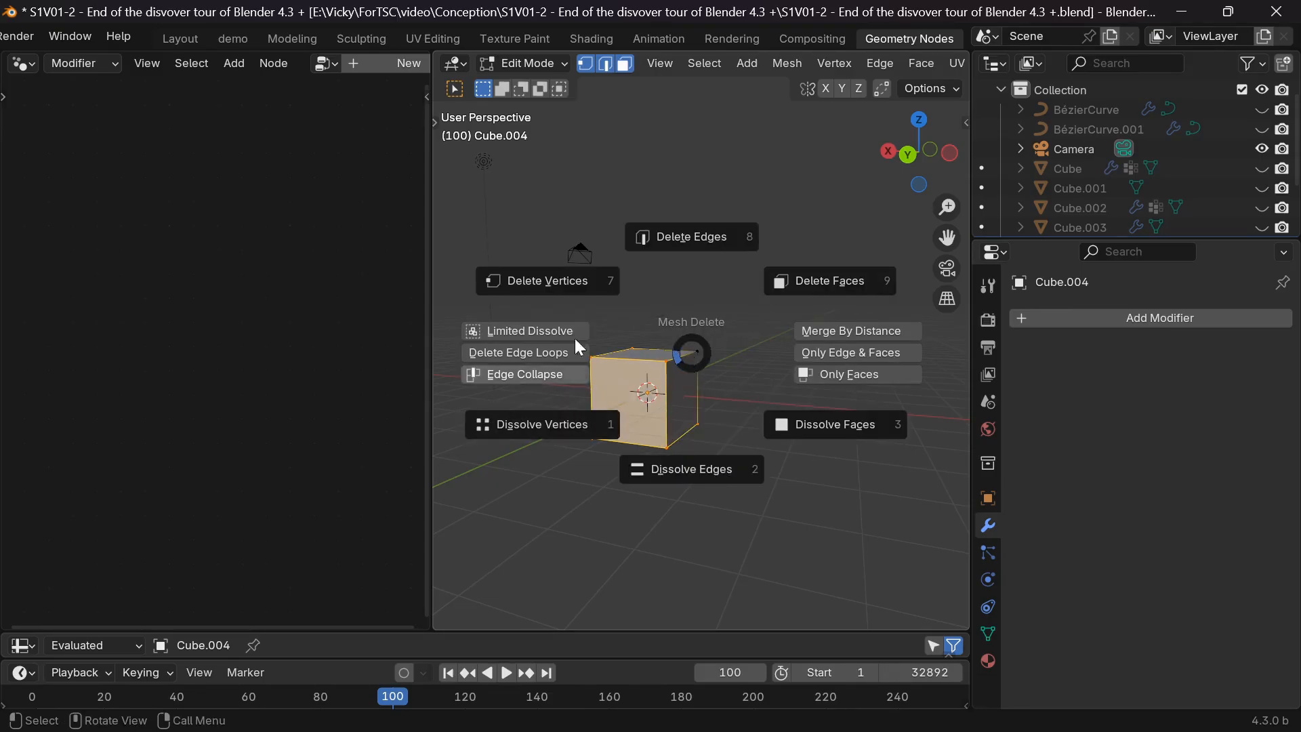
pyautogui.click(552, 279)
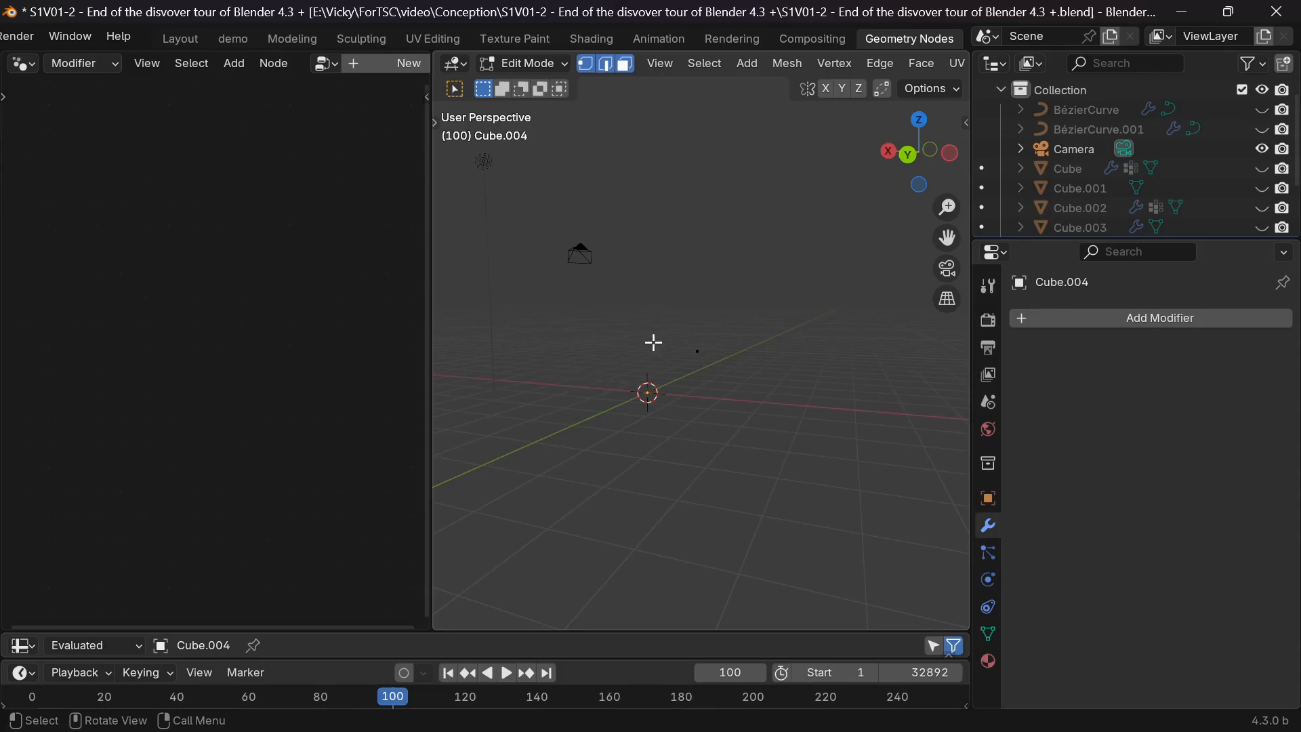
# Step: Set the remaining vertex's X, Y and Z coordinates to 0 m
pyautogui.moveTo(662, 318); pyautogui.dragTo(712, 356)
pyautogui.press('Tab')
pyautogui.press('Tab')
pyautogui.press('n')
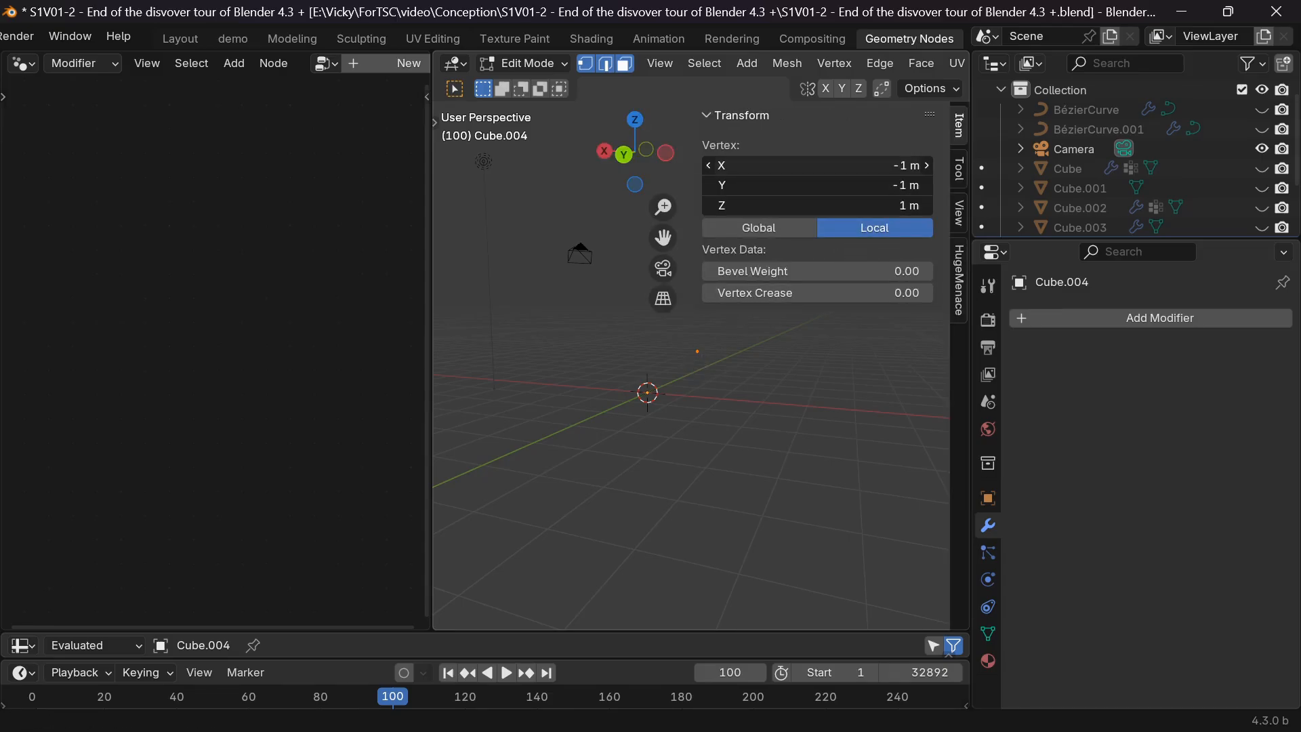
pyautogui.moveTo(895, 164); pyautogui.dragTo(895, 206)
pyautogui.write('0')
pyautogui.press('Return')
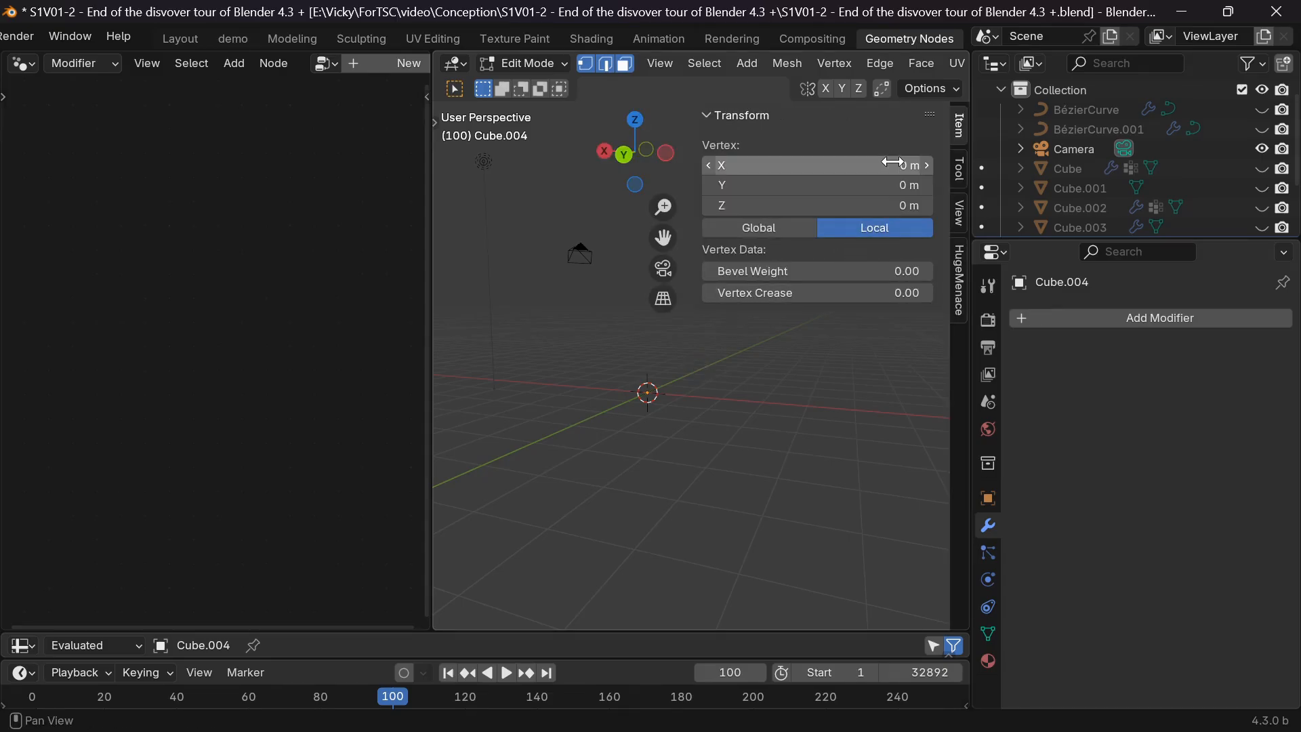
# Step: Deselect the vertex and return to Object Mode with the viewport sidebar hidden
pyautogui.hotkey('alt', 'a')
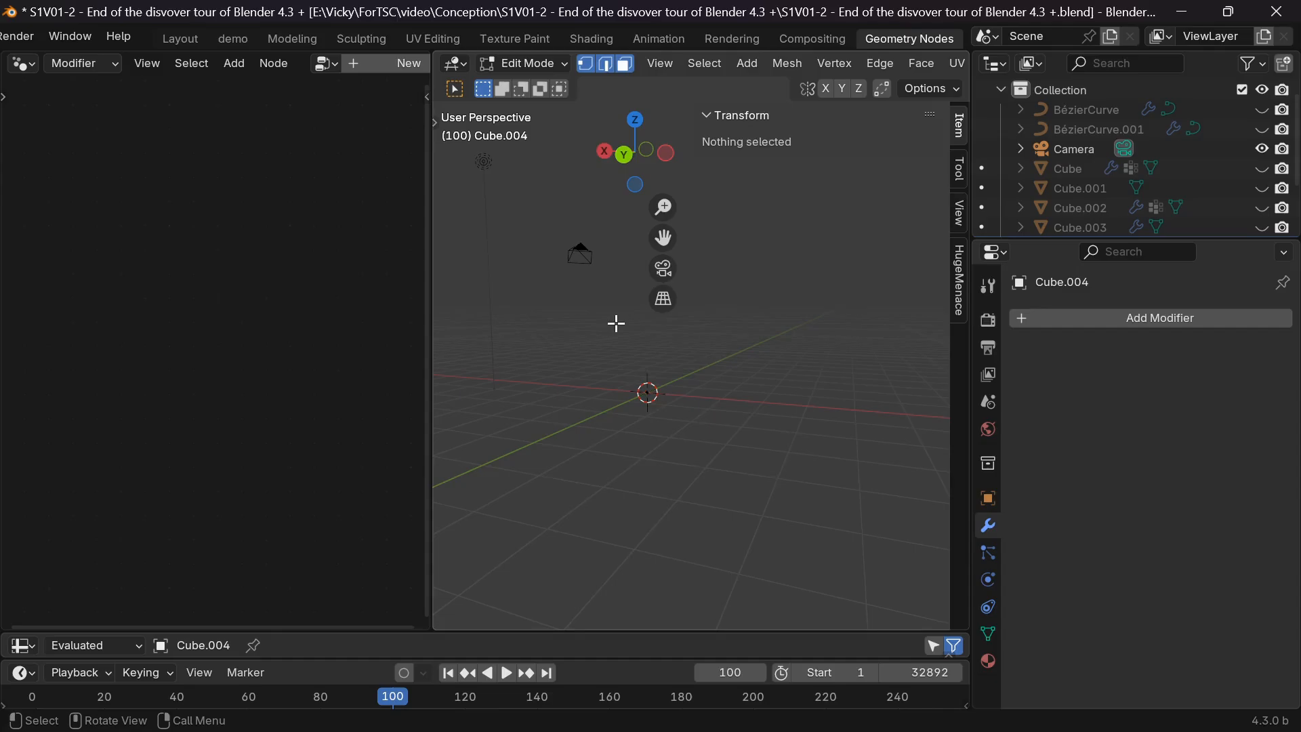
pyautogui.rightClick(616, 323)
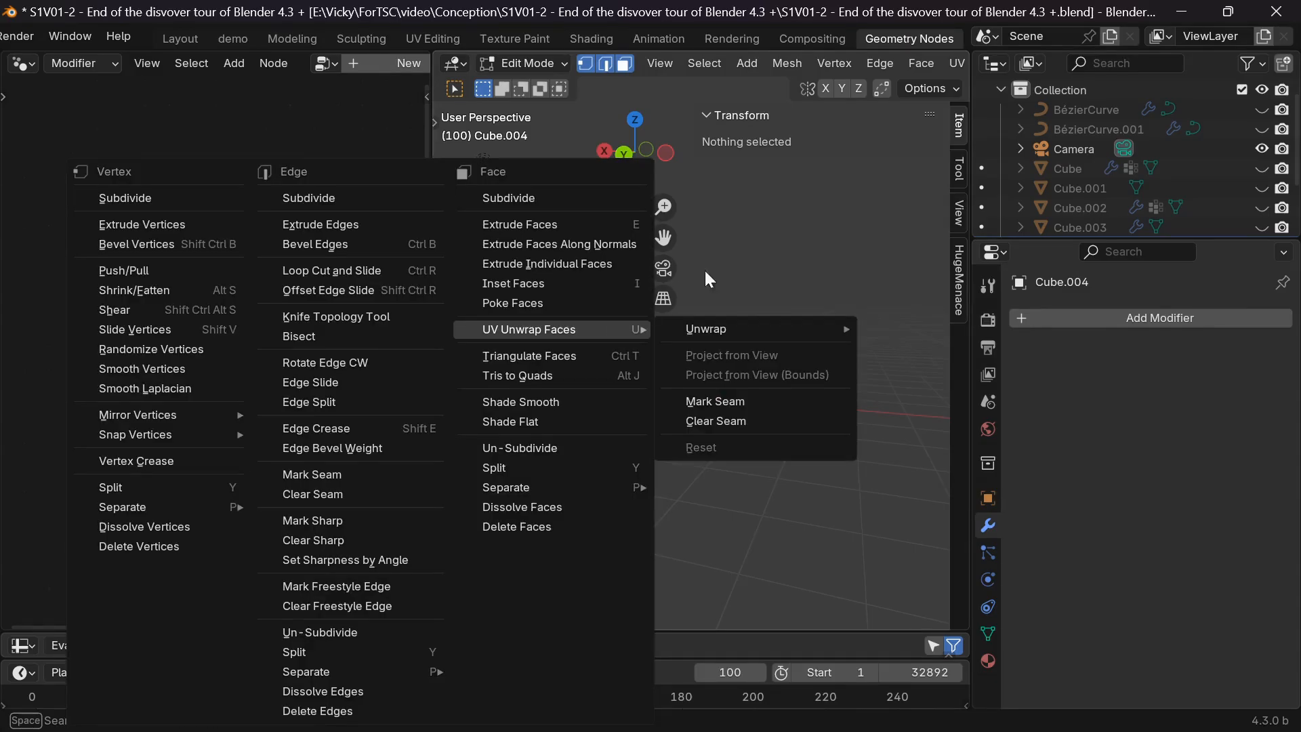
pyautogui.press('n')
pyautogui.press('Tab')
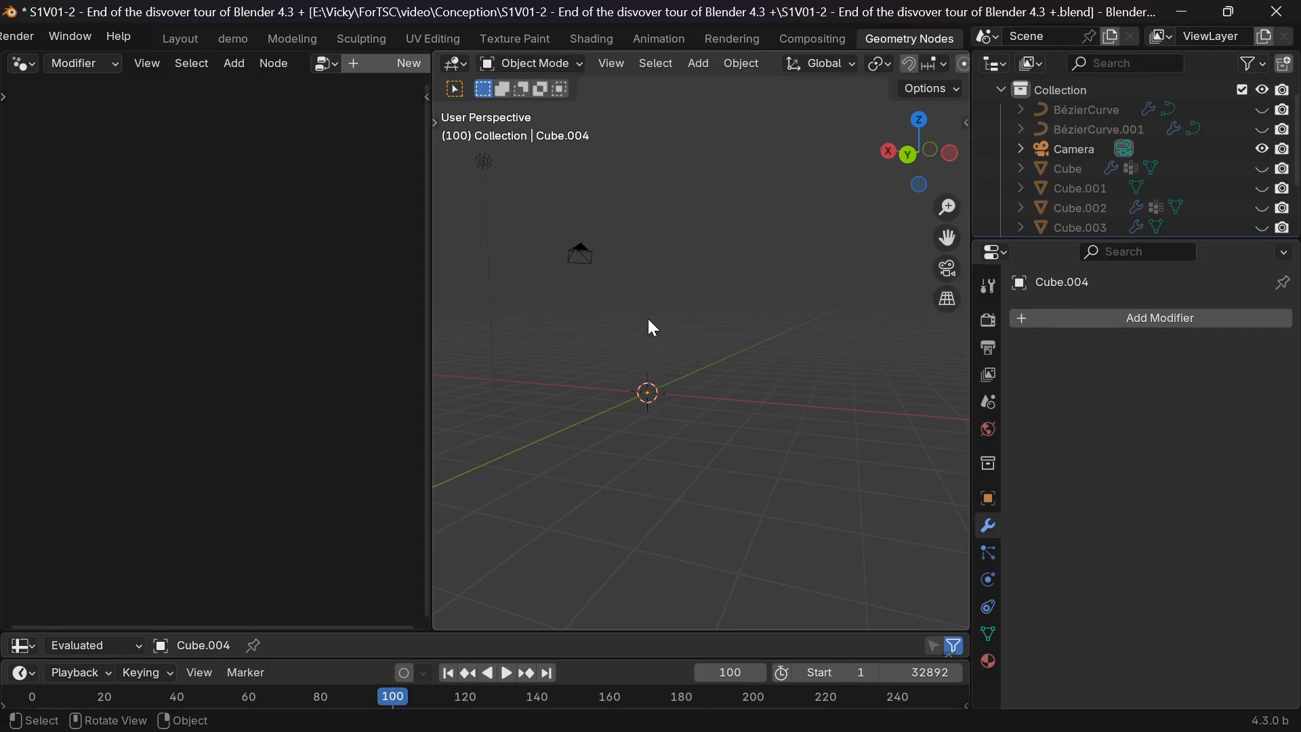
# Step: Go to frame 137 and add another mesh cube at the world origin
pyautogui.moveTo(650, 328); pyautogui.dragTo(578, 349, button='middle')
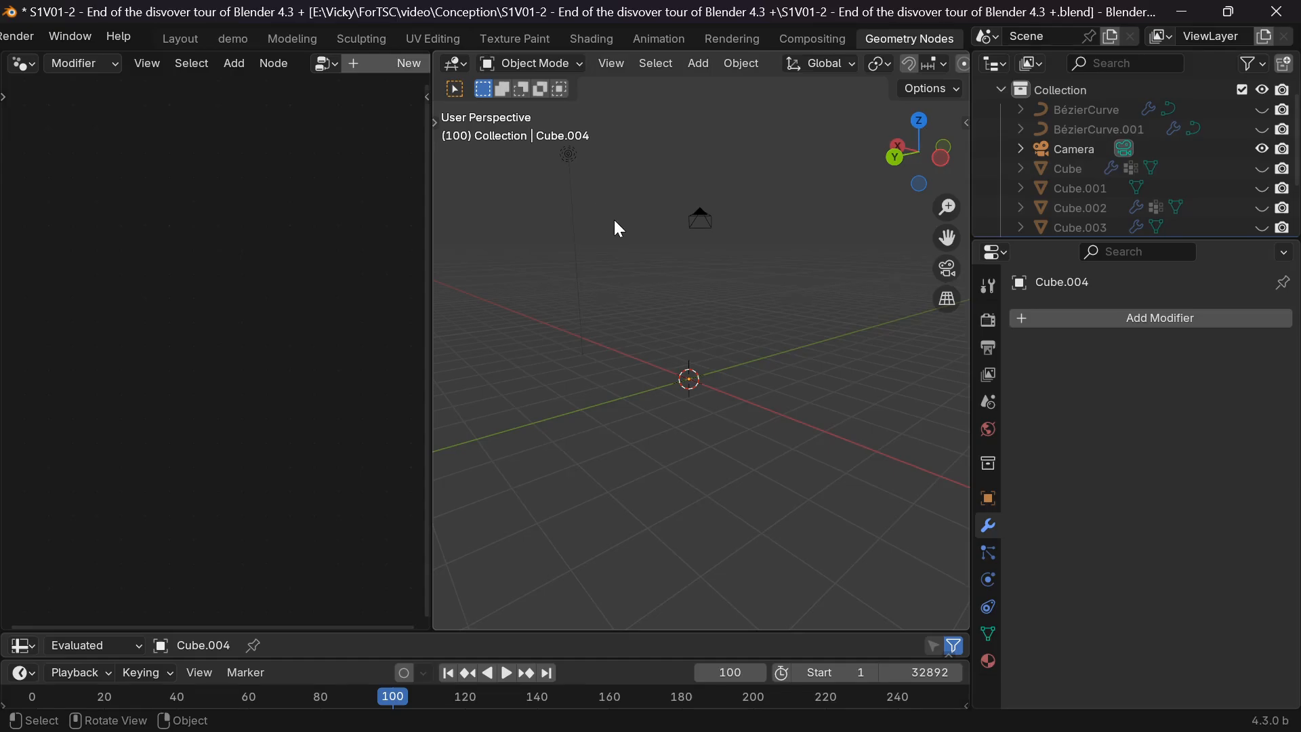
pyautogui.press('Up')
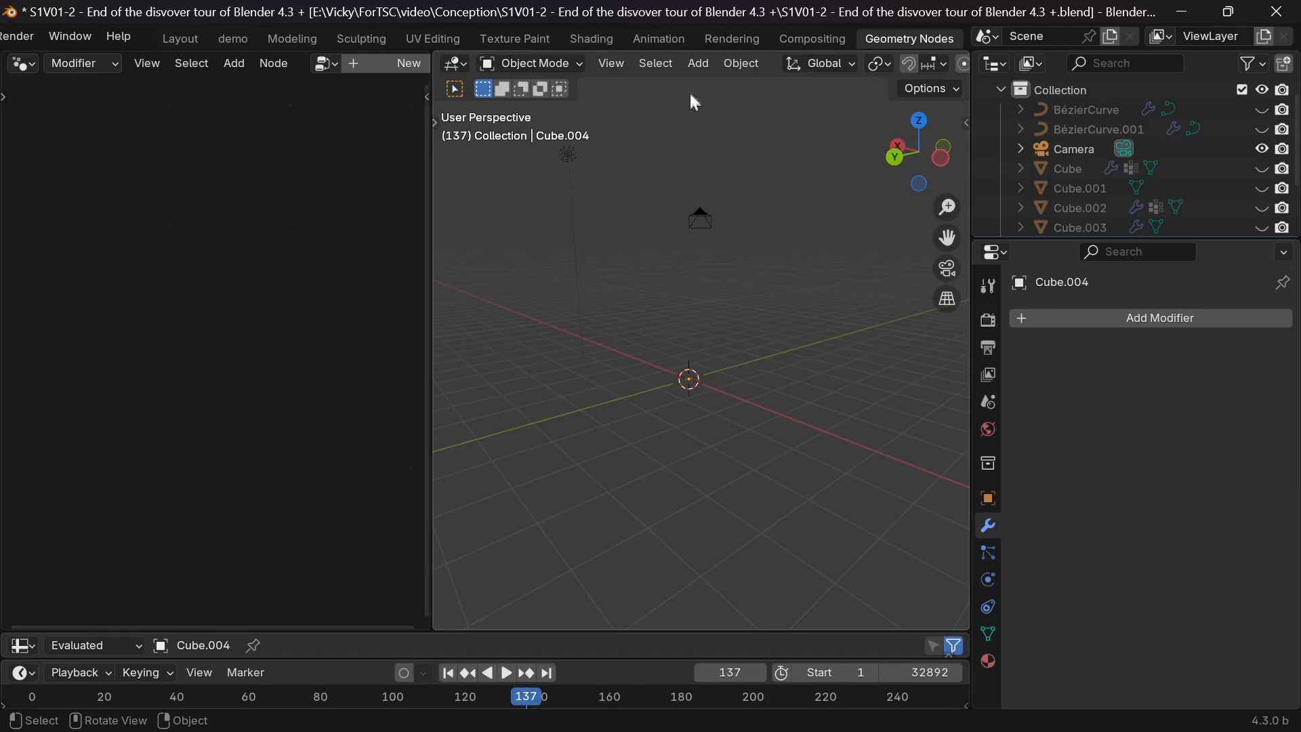
pyautogui.click(704, 69)
pyautogui.moveTo(726, 80)
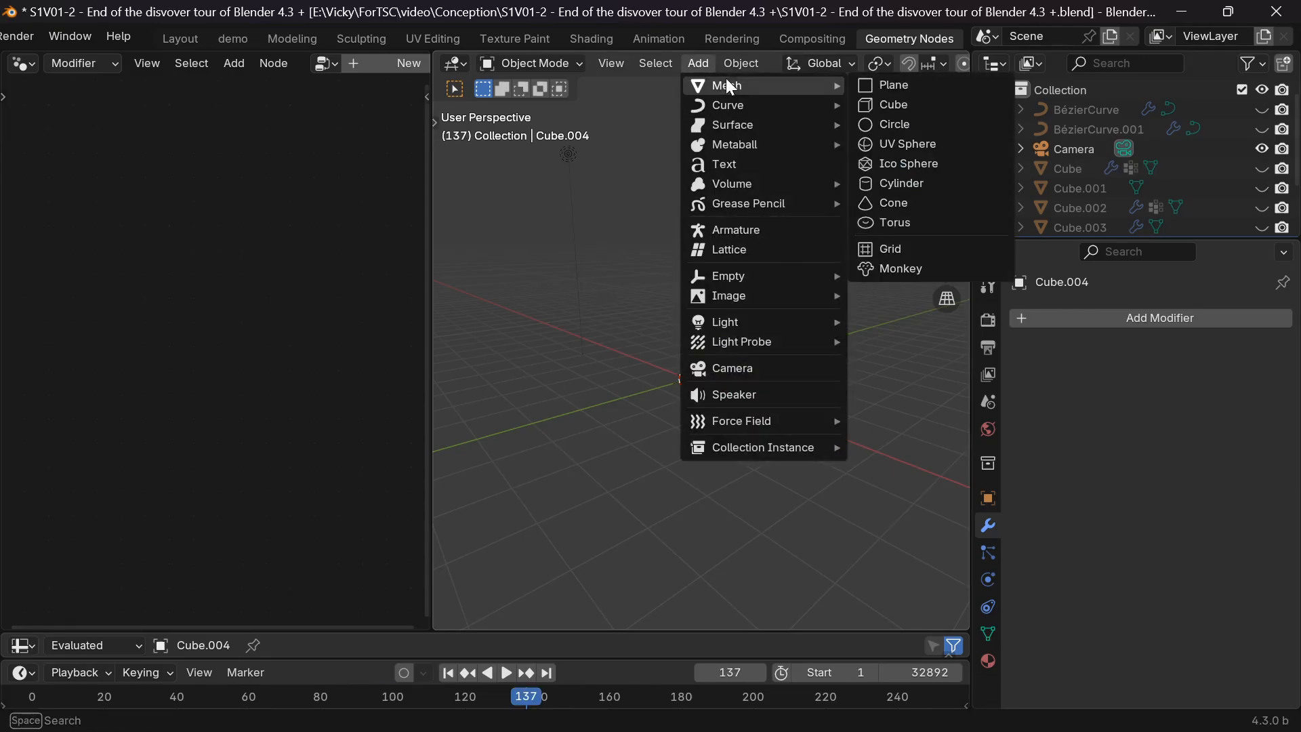
pyautogui.click(898, 104)
# Step: Inset one side face of the new cube in Edit Mode
pyautogui.press('Tab')
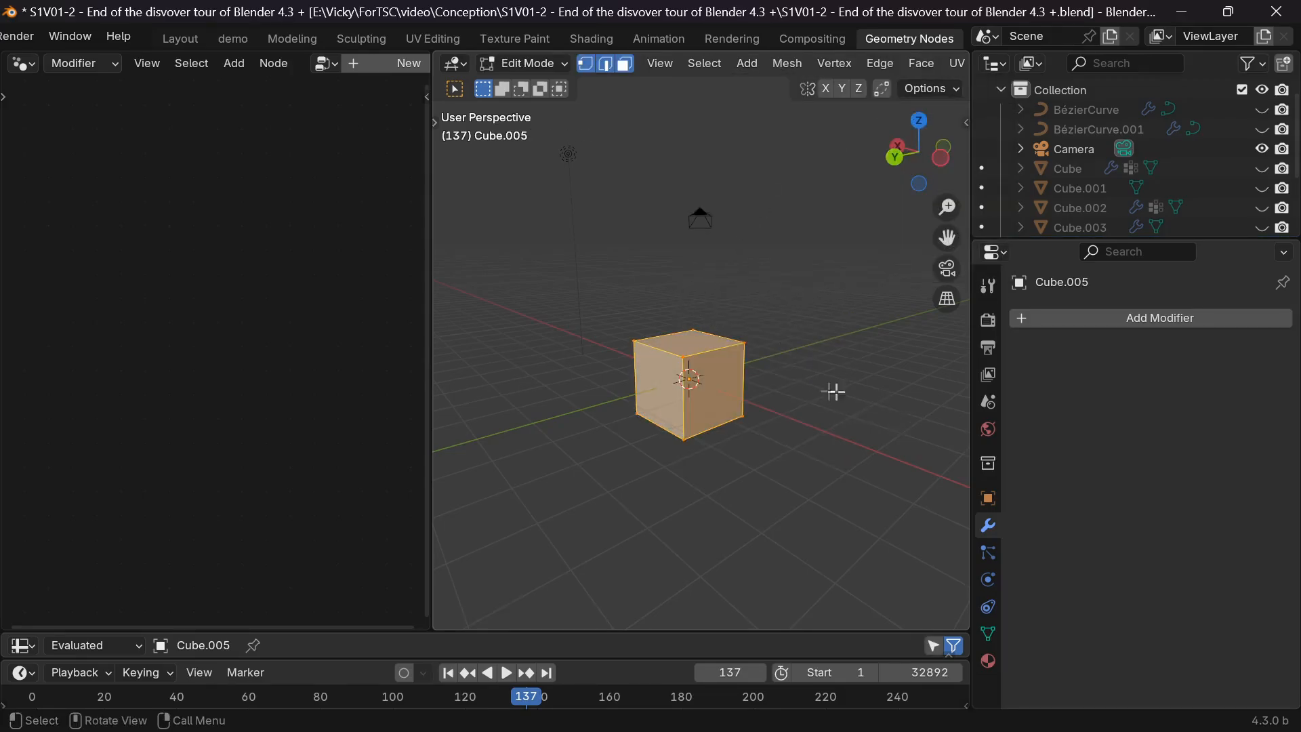
pyautogui.click(709, 383)
pyautogui.press('i')
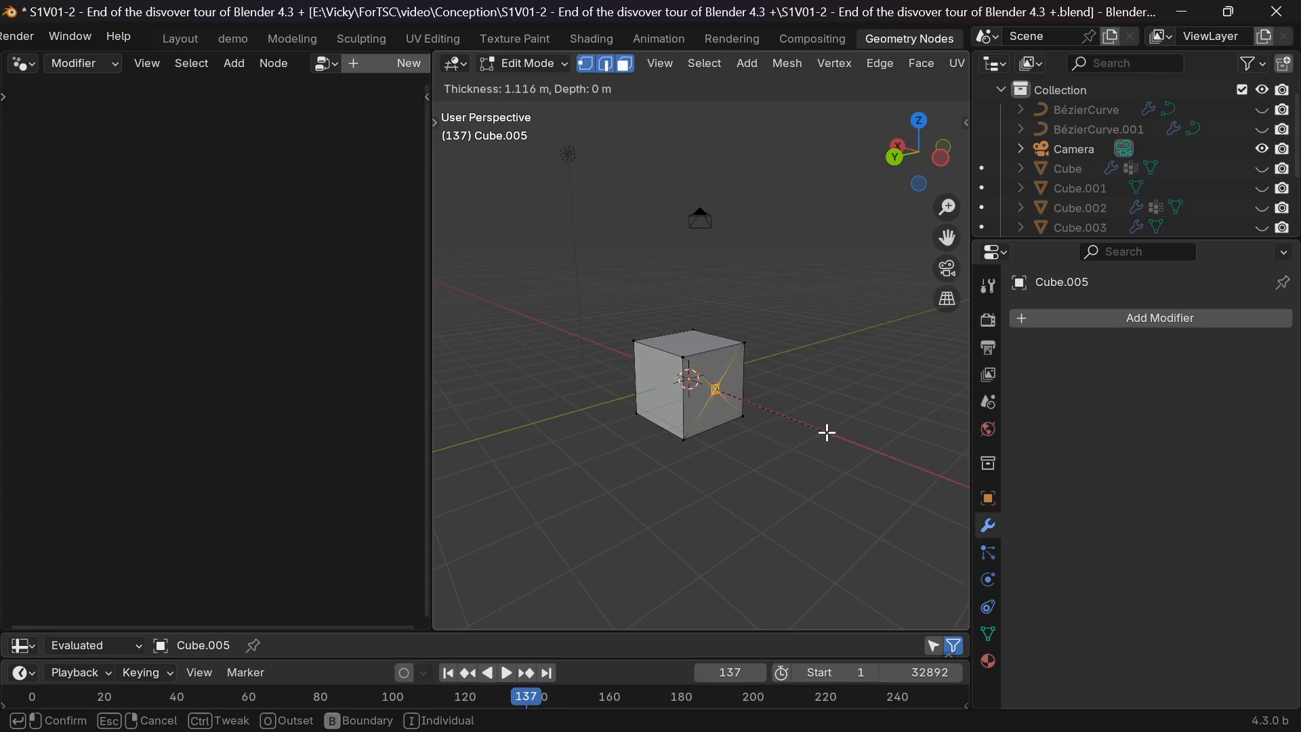
pyautogui.click(857, 444)
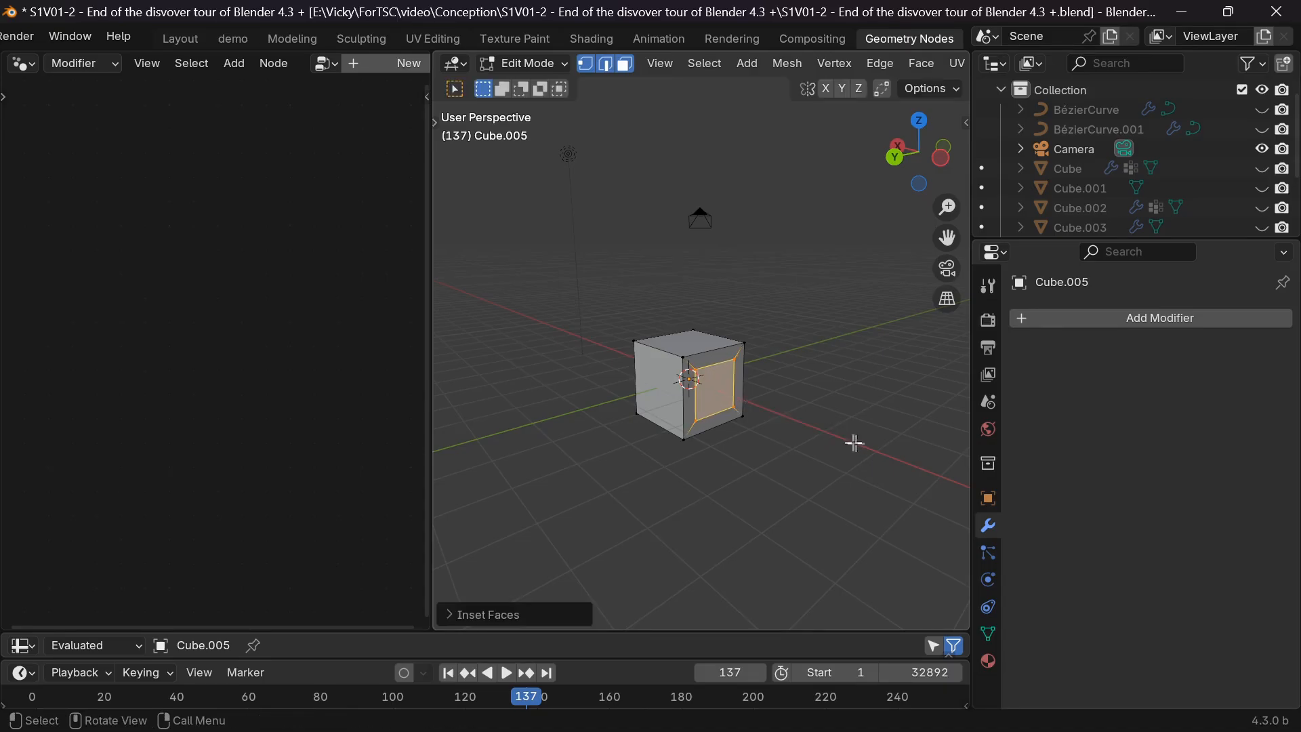
# Step: Try deleting the vertices of the cube's inset face in Edit Mode, and undo the deletion
pyautogui.press('Tab')
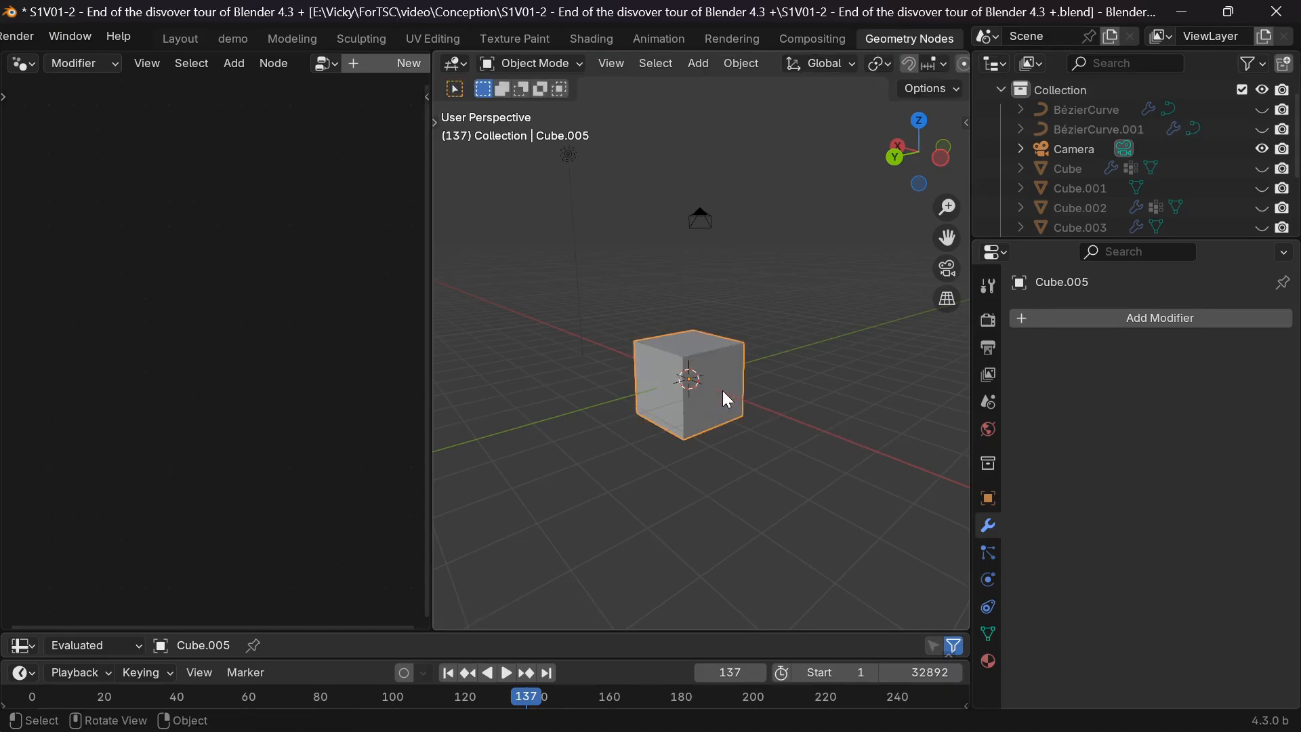
pyautogui.press('Tab')
pyautogui.press('x')
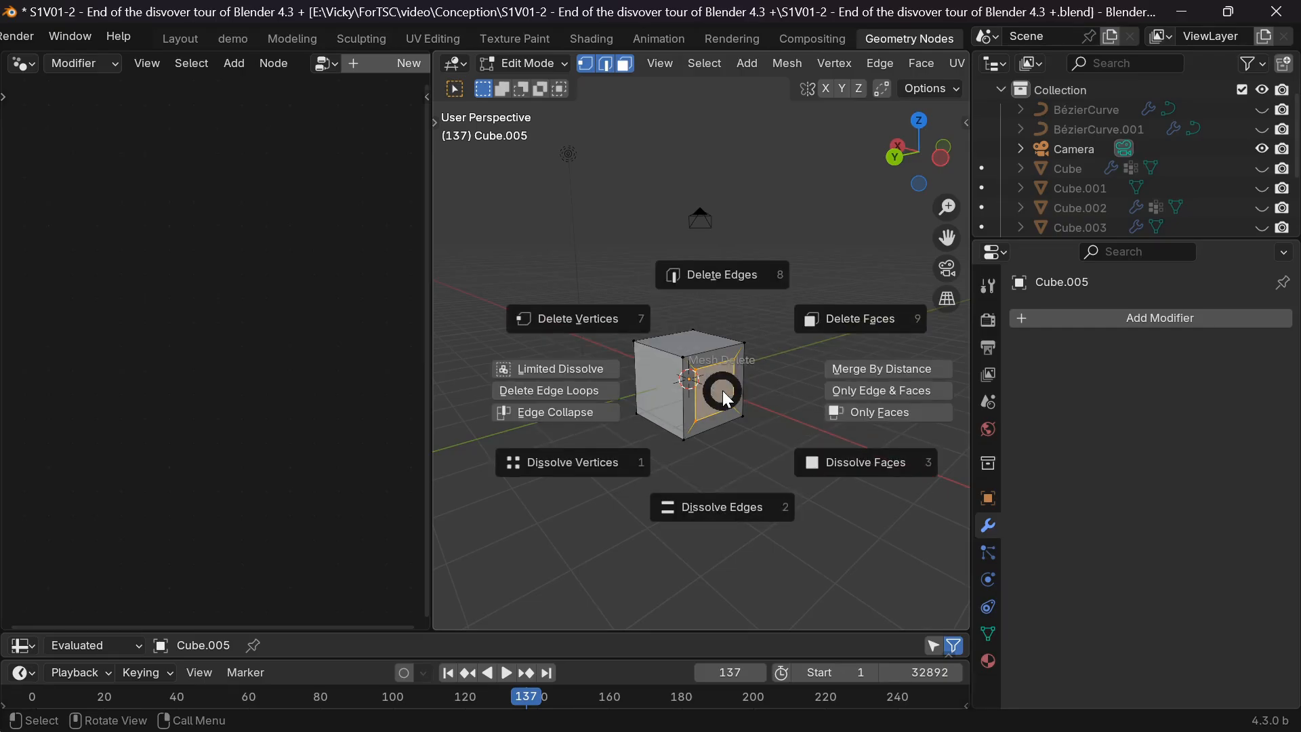
pyautogui.click(582, 327)
pyautogui.moveTo(588, 338); pyautogui.dragTo(674, 372, button='middle')
pyautogui.hotkey('ctrl', 'z')
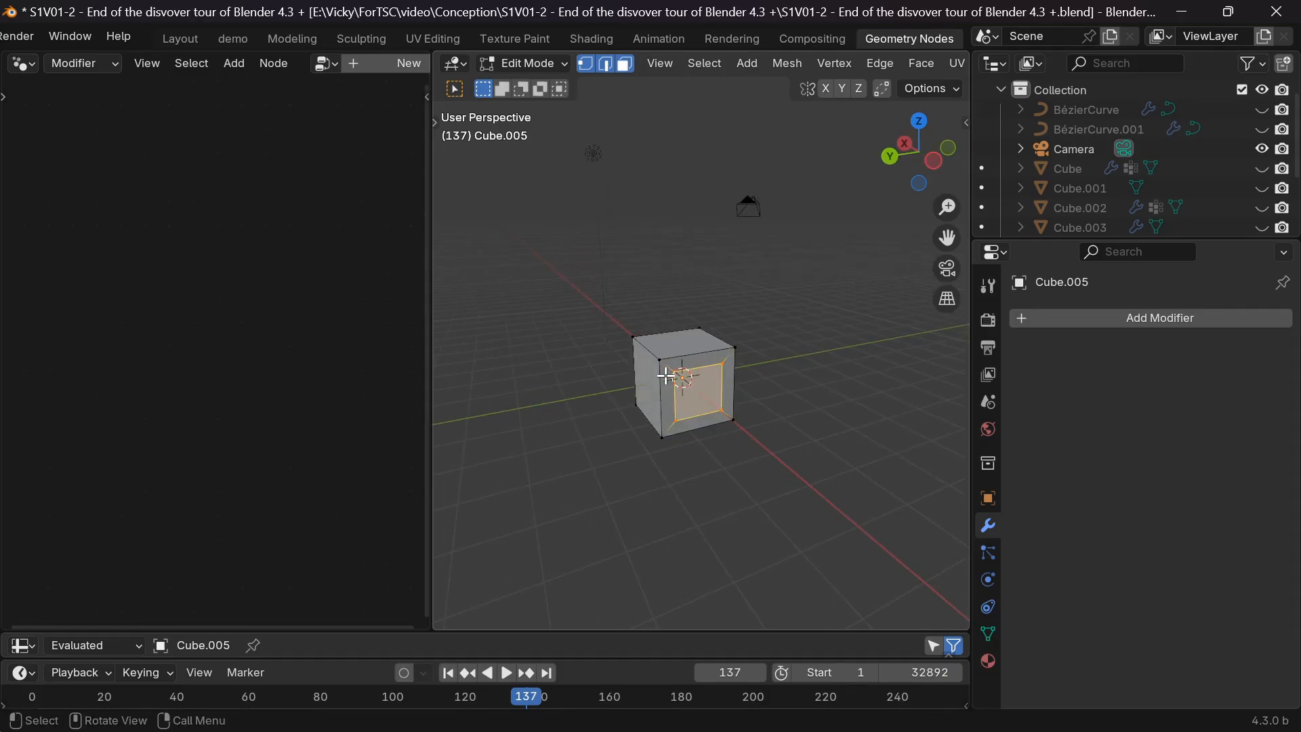
# Step: Dissolve the vertices of the cube's inset face and return to Object Mode
pyautogui.press('x')
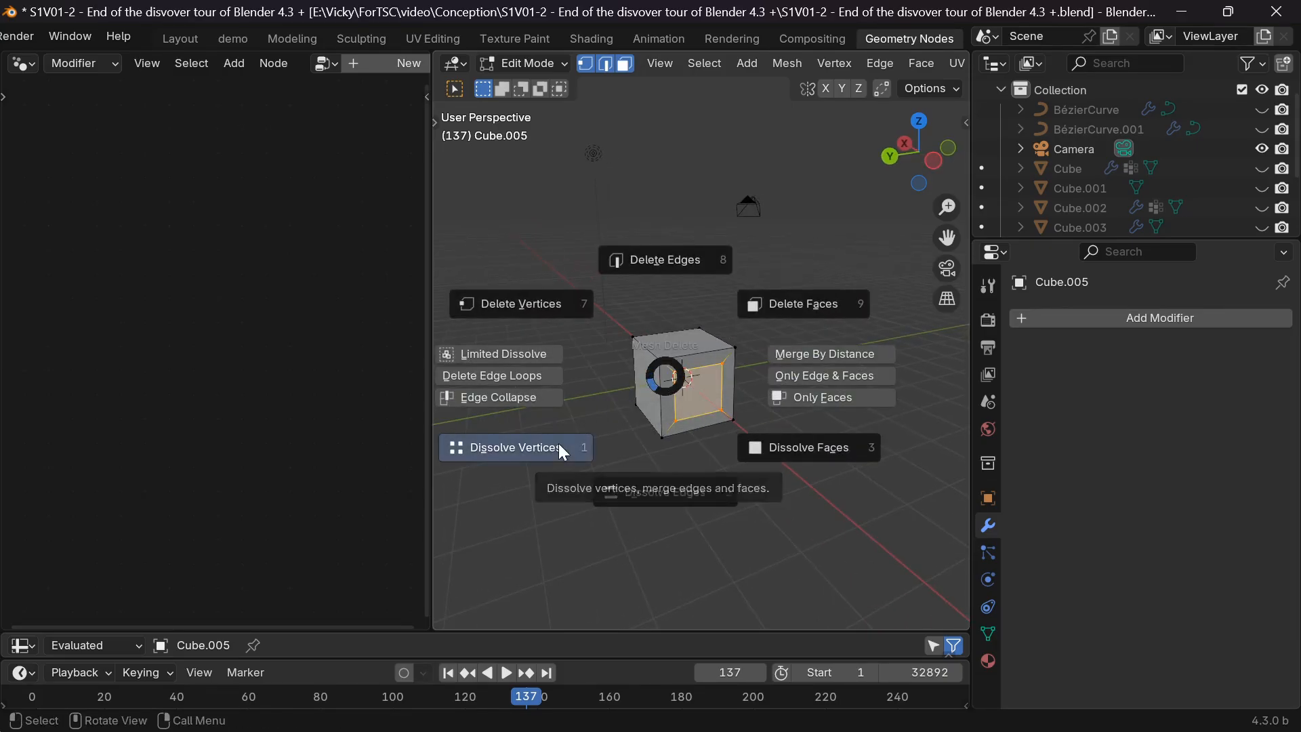
pyautogui.click(560, 448)
pyautogui.moveTo(715, 369)
pyautogui.mouseDown(button='middle')
pyautogui.moveTo(769, 348)
pyautogui.moveTo(721, 371)
pyautogui.mouseUp(button='middle')
pyautogui.press('Tab')
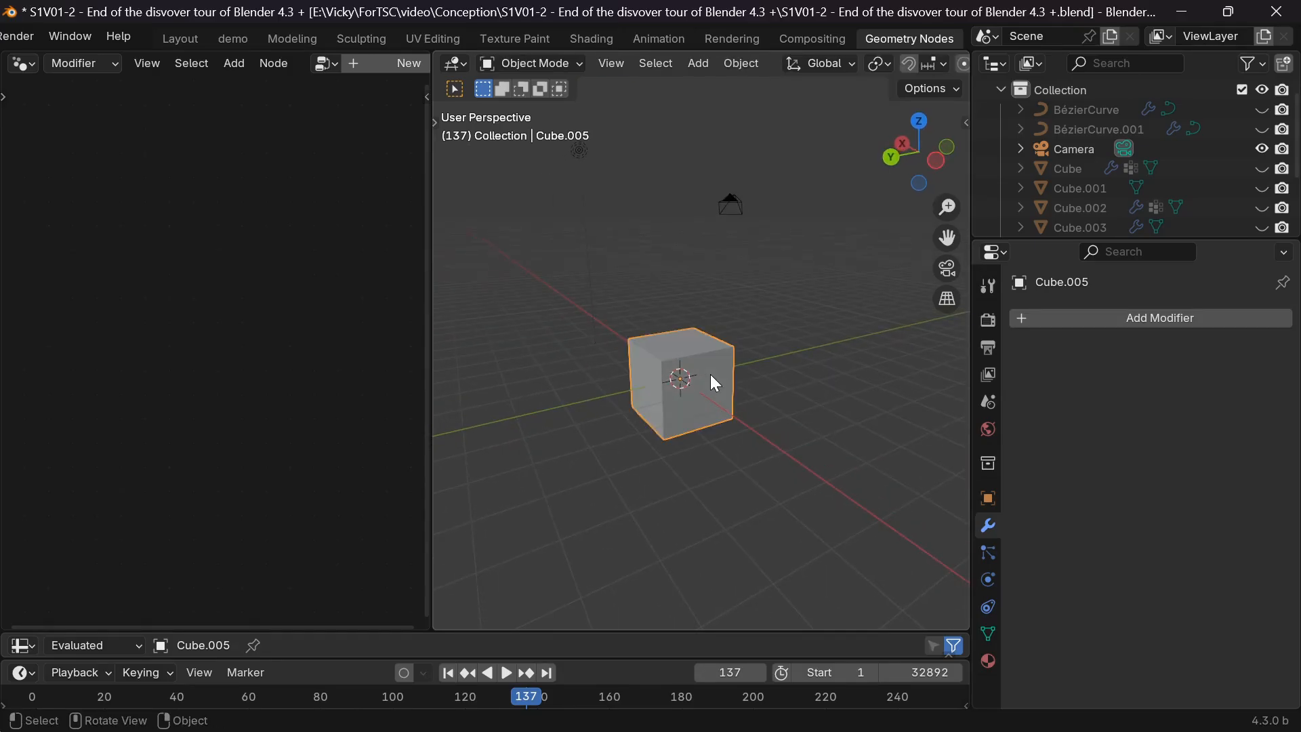
# Step: Create a new geometry node tree on the cube and insert an Extrude Mesh node between Group Input and Group Output
pyautogui.click(380, 65)
pyautogui.scroll(4, 173, 473)
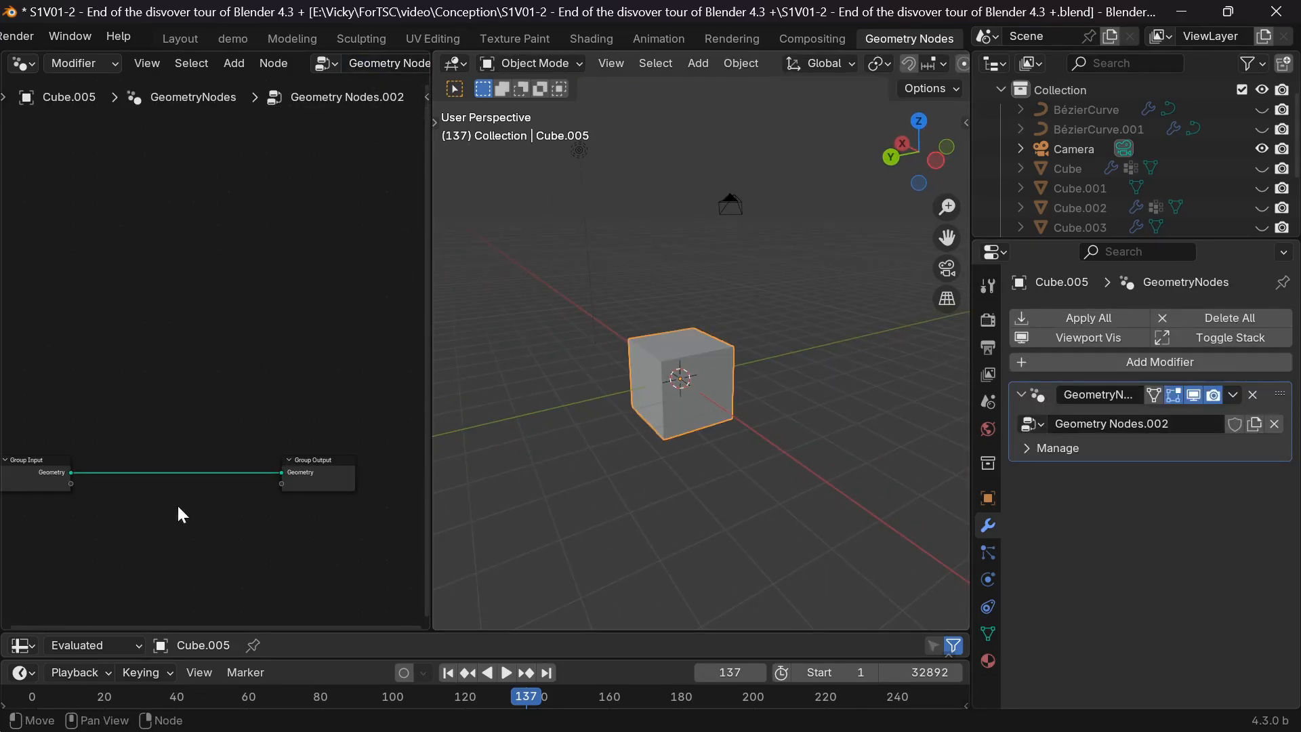
pyautogui.press('F3')
pyautogui.write('ex')
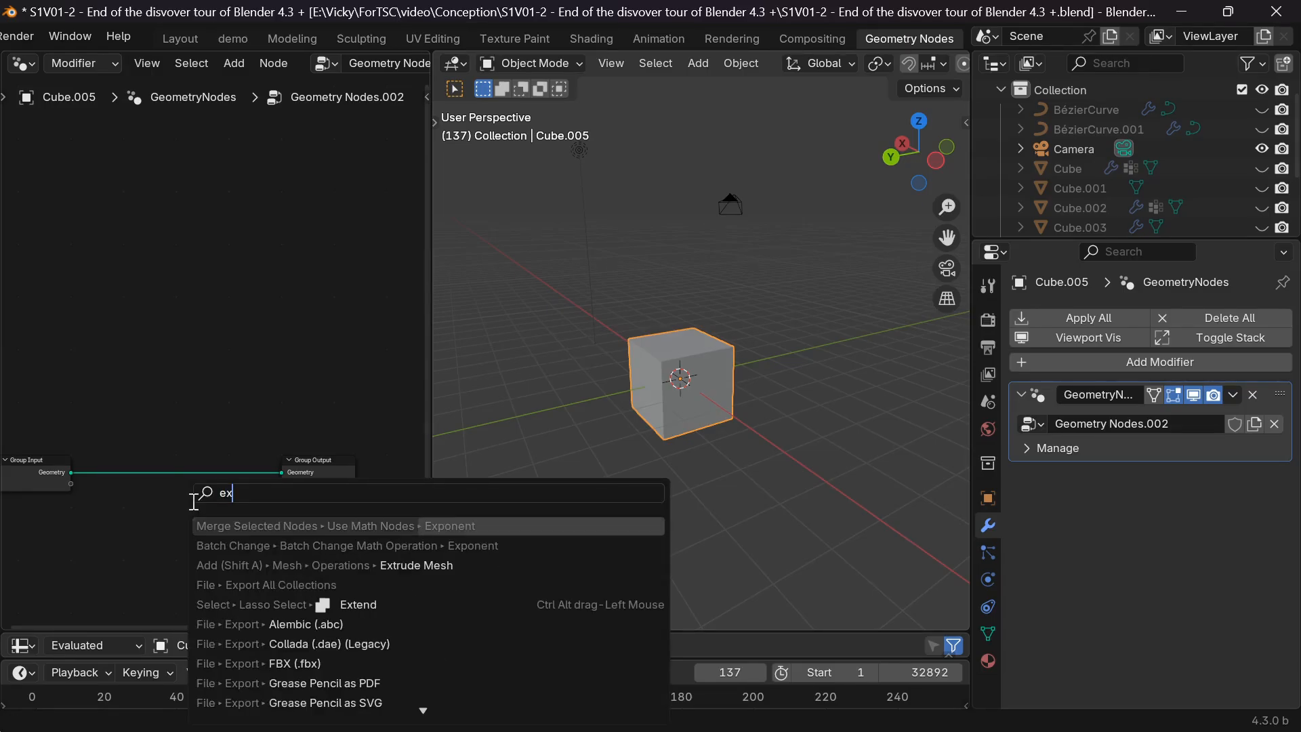
pyautogui.write('tr')
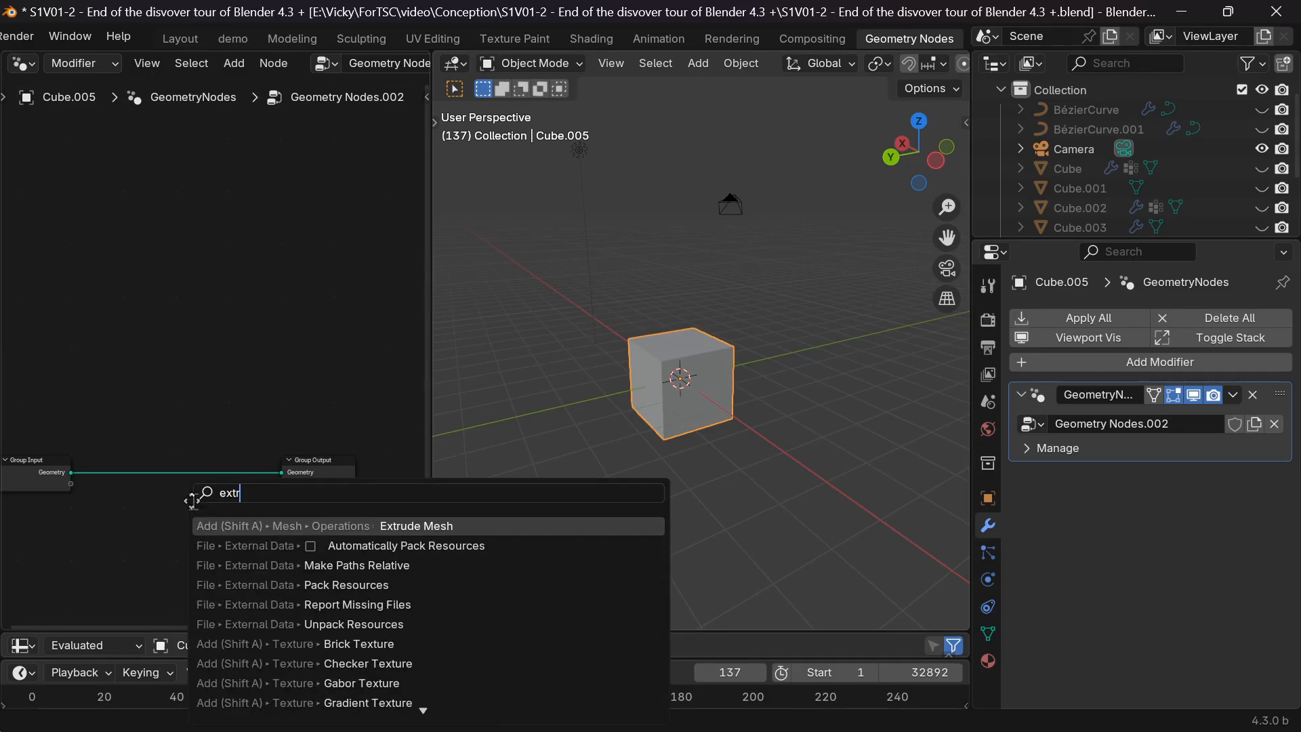
pyautogui.press('Return')
pyautogui.click(139, 431)
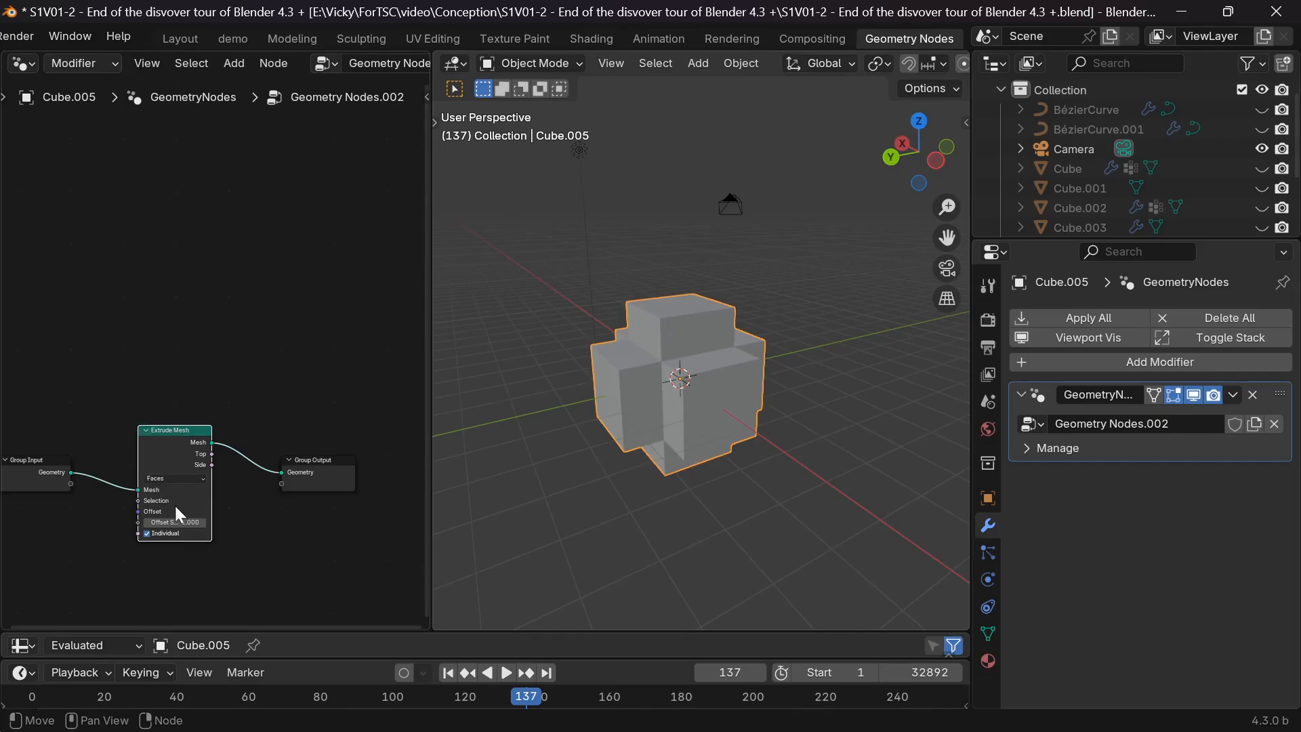
# Step: Delete the Extrude Mesh node, undo that, and remove it again with Group Input kept linked to Group Output
pyautogui.press('Delete')
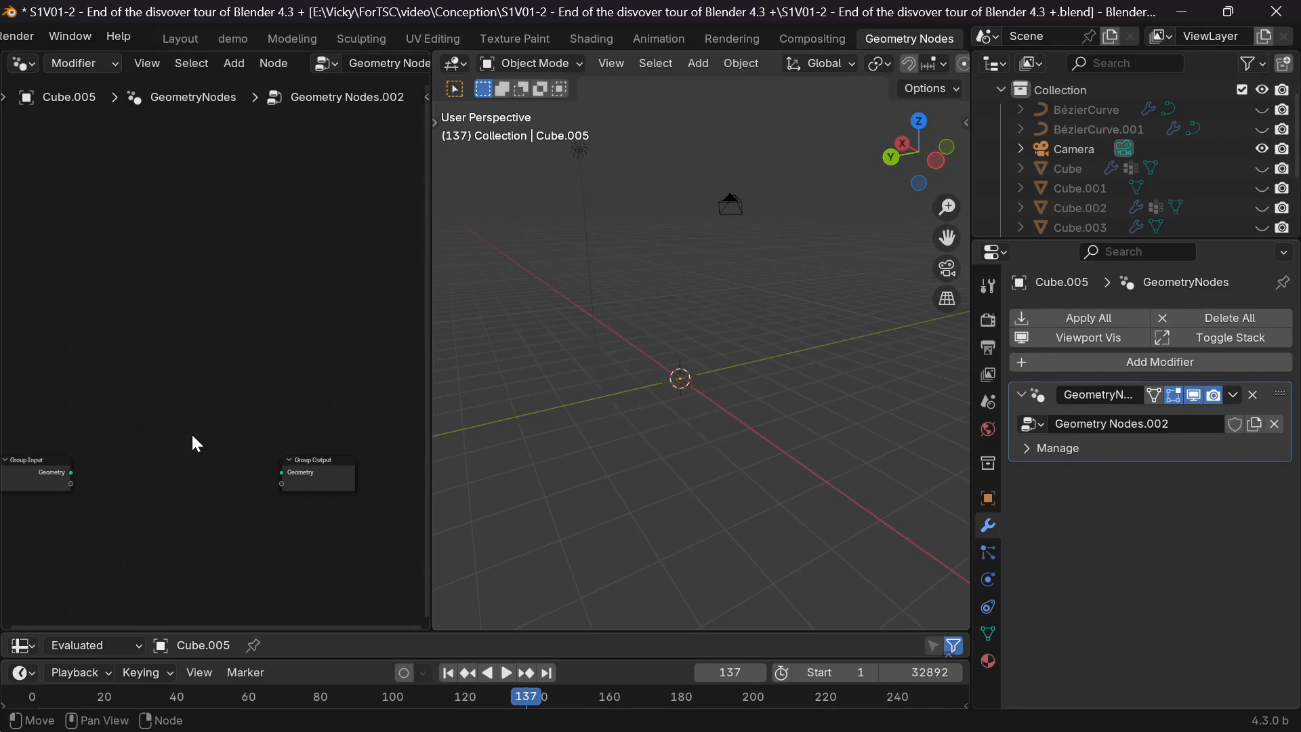
pyautogui.hotkey('ctrl', 'z')
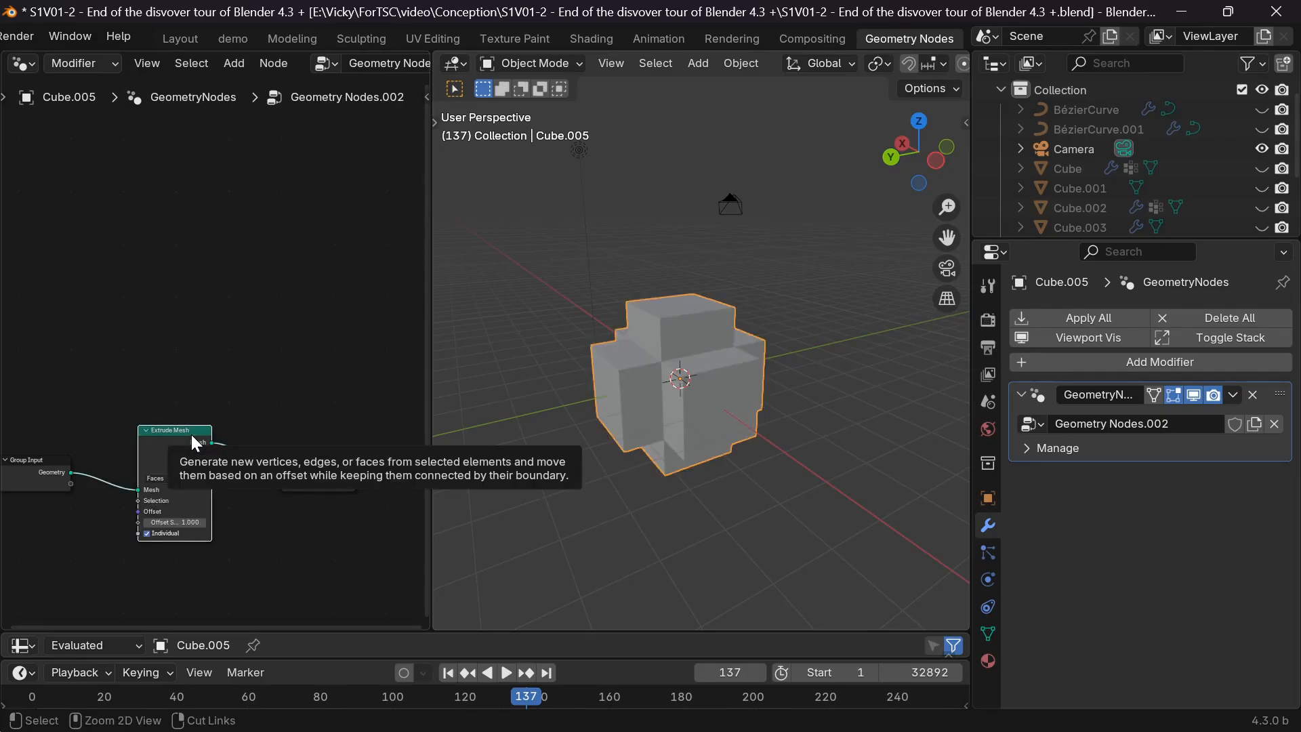
pyautogui.hotkey('ctrl', 'x')
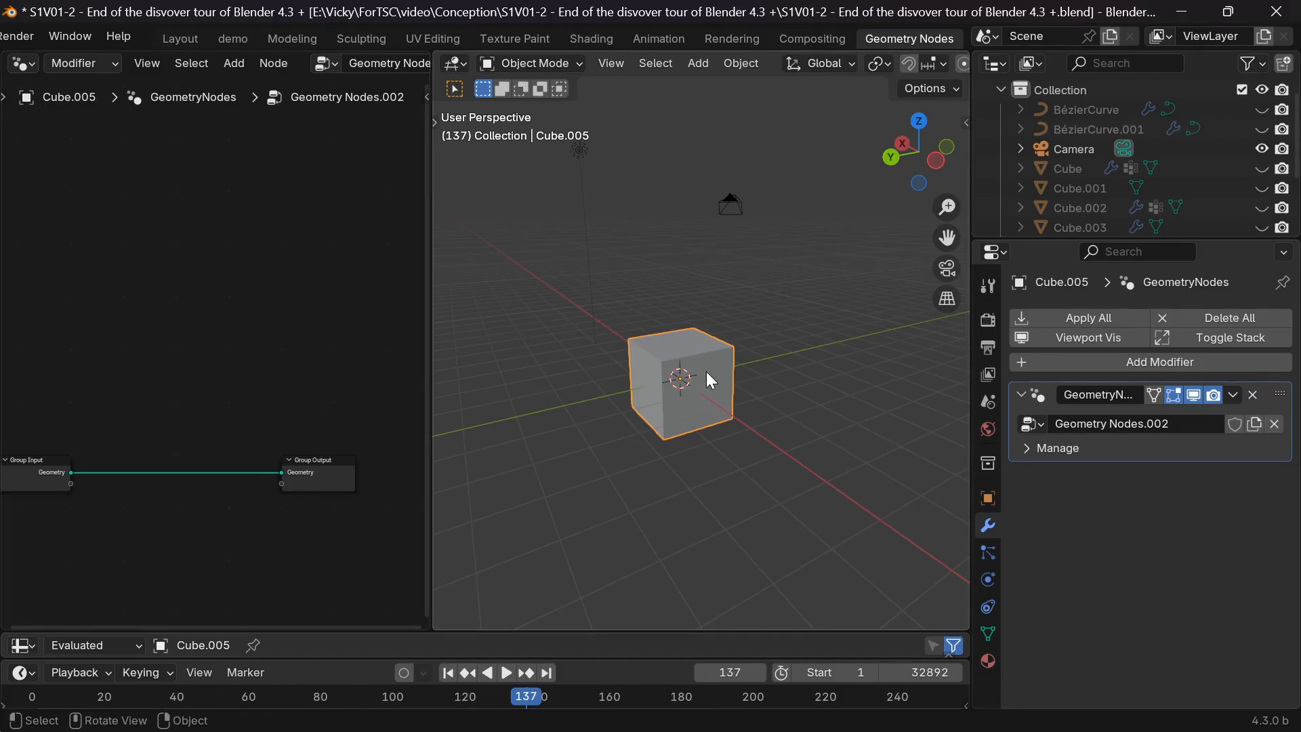
# Step: Delete the test cube and create a new geometry node tree on the single-vertex object Cube.004
pyautogui.press('Delete')
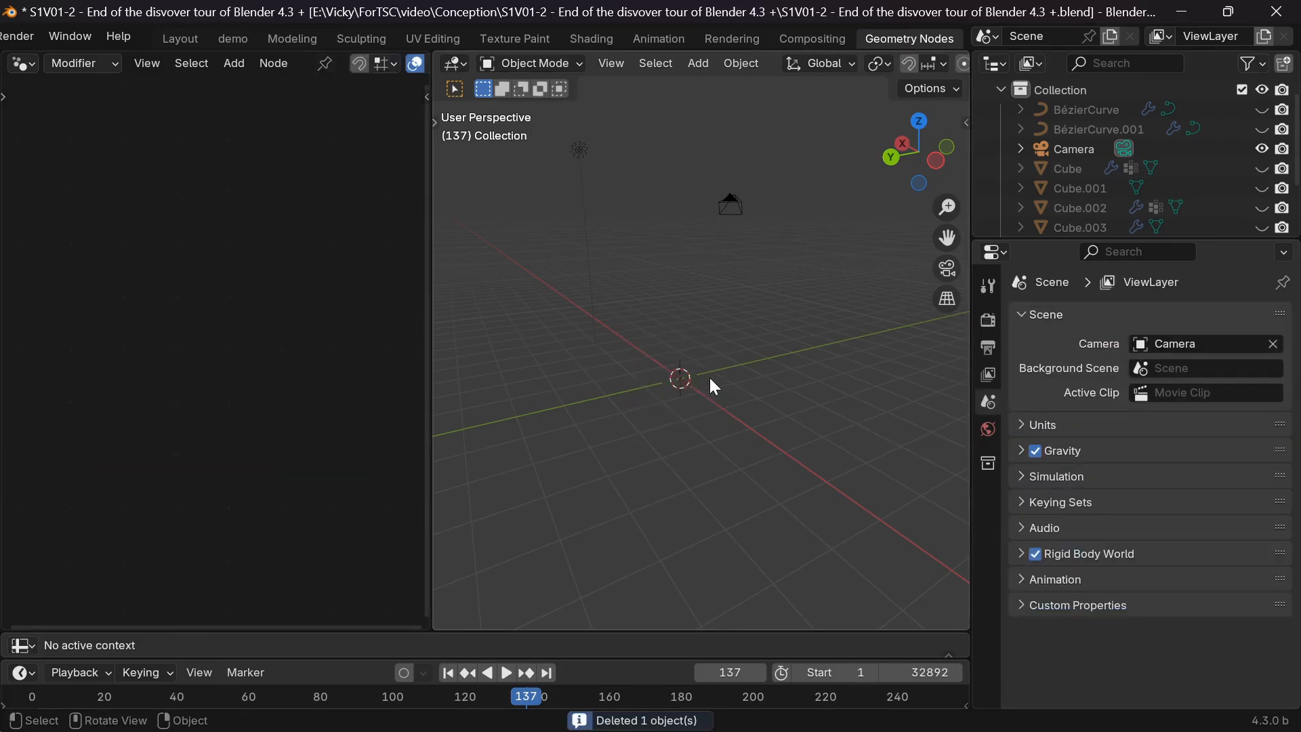
pyautogui.scroll(-3, 1085, 157)
pyautogui.click(1081, 175)
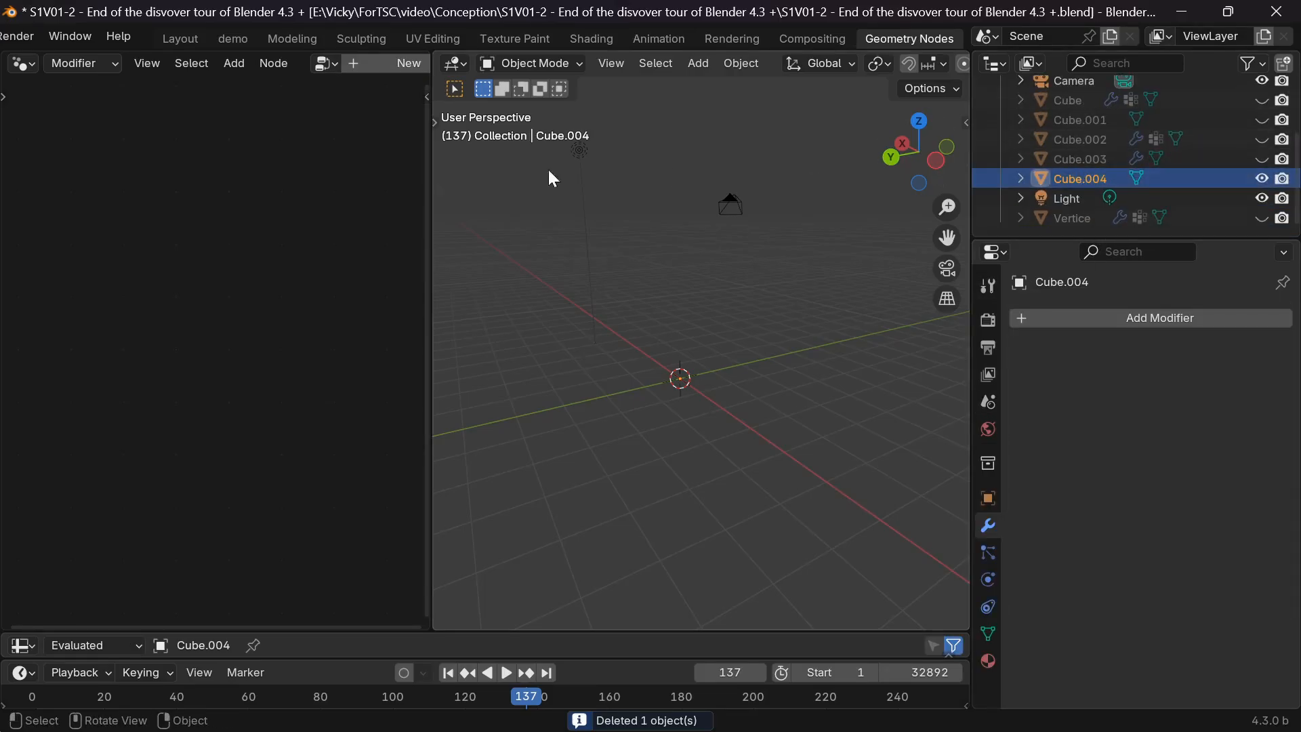
pyautogui.click(372, 64)
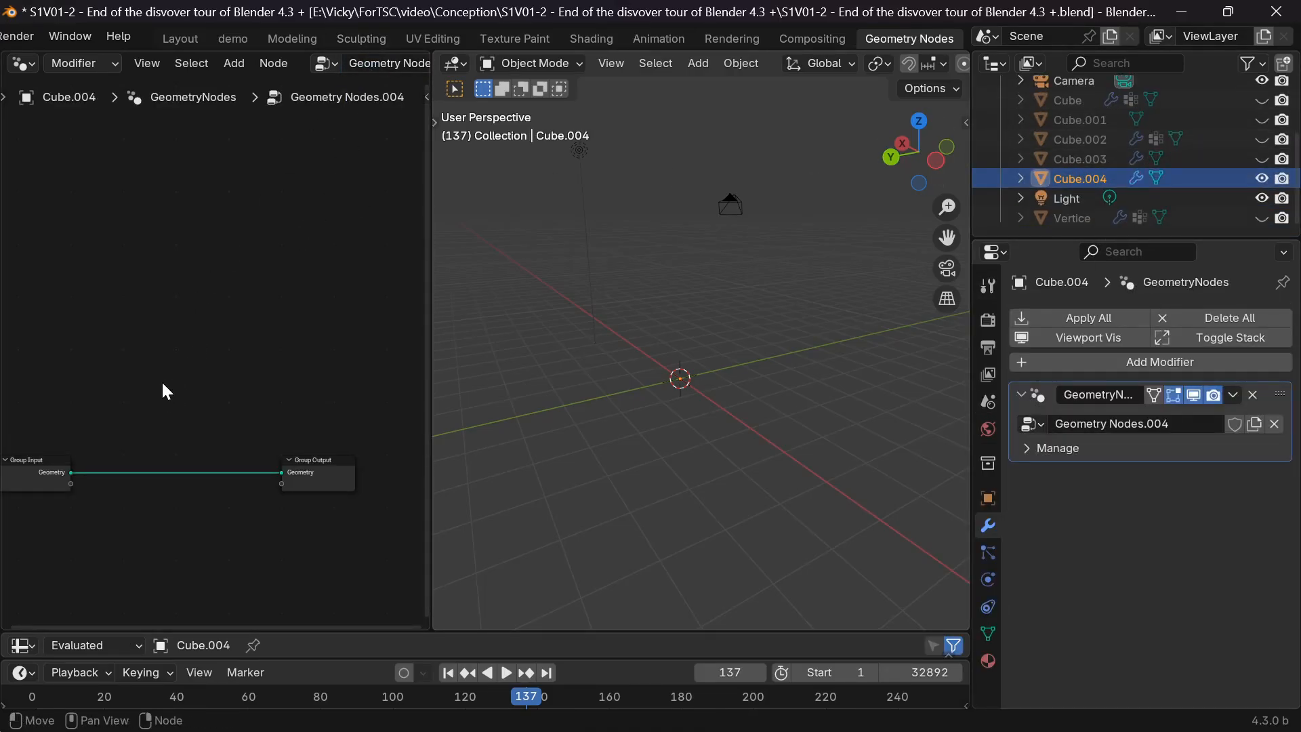
# Step: Chain three Extrude Mesh nodes between Group Input and Group Output
pyautogui.press('F3')
pyautogui.write('extrude')
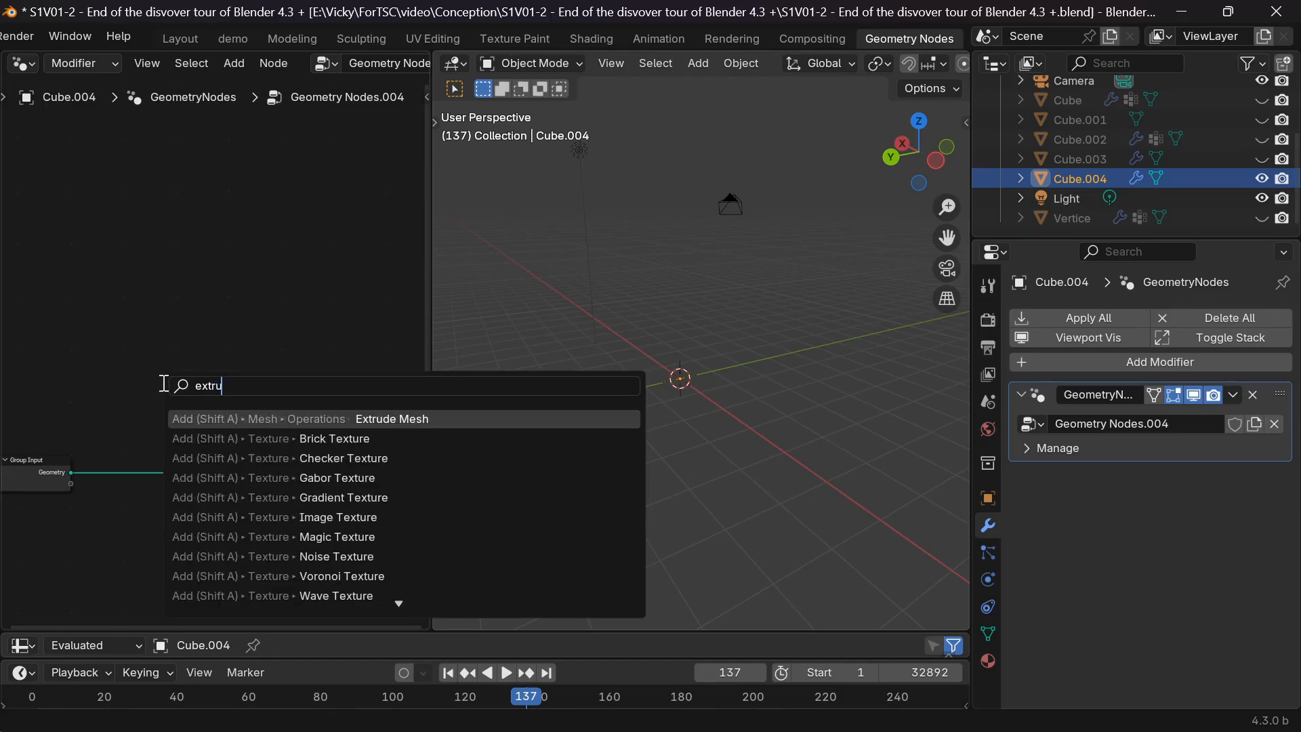
pyautogui.press('Return')
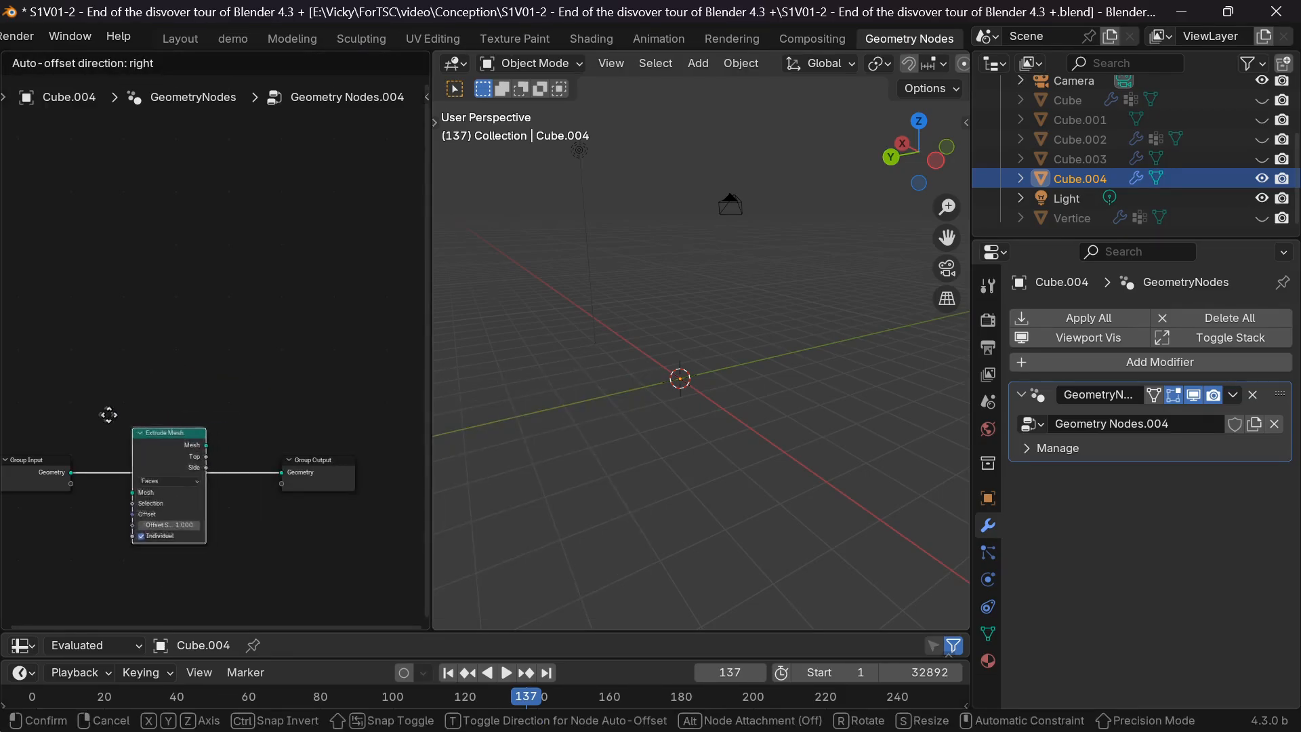
pyautogui.click(92, 409)
pyautogui.hotkey('shift', 'd')
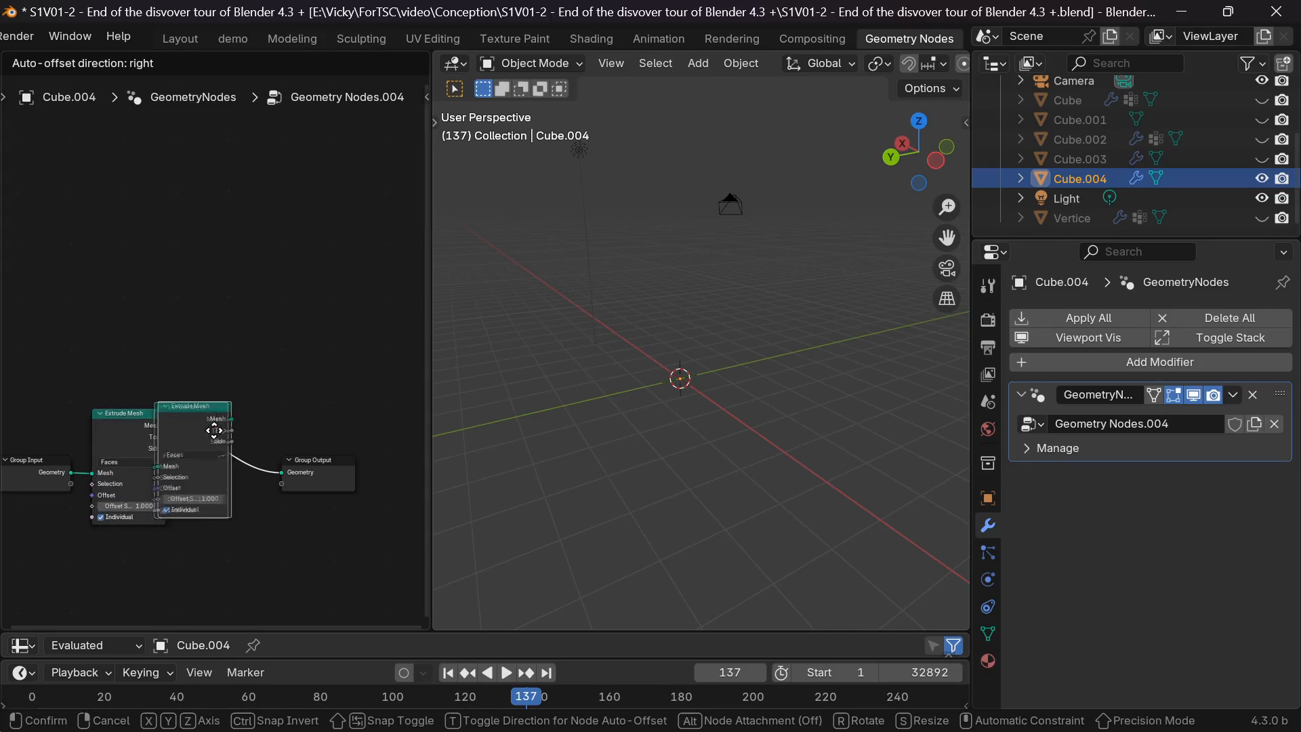
pyautogui.click(261, 426)
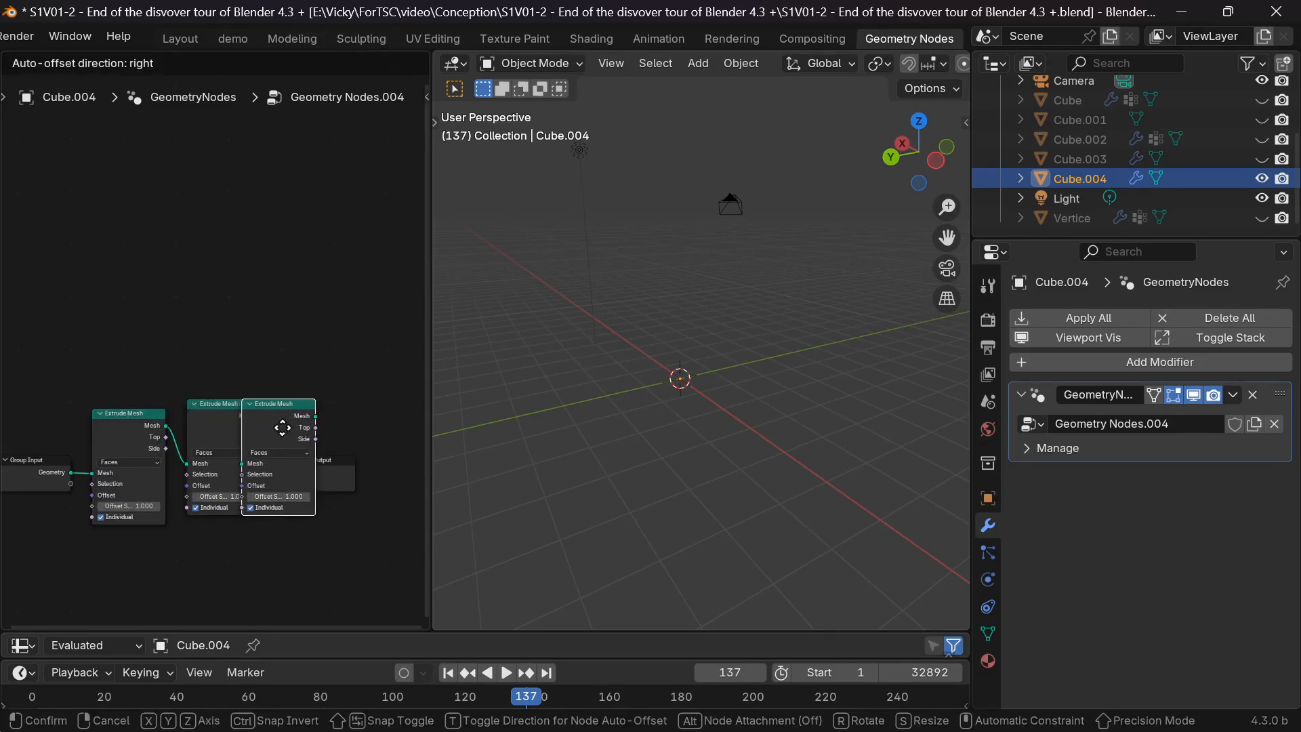
# Step: Set the first Extrude Mesh node to Vertices mode and the second to Edges mode
pyautogui.click(136, 461)
pyautogui.click(135, 486)
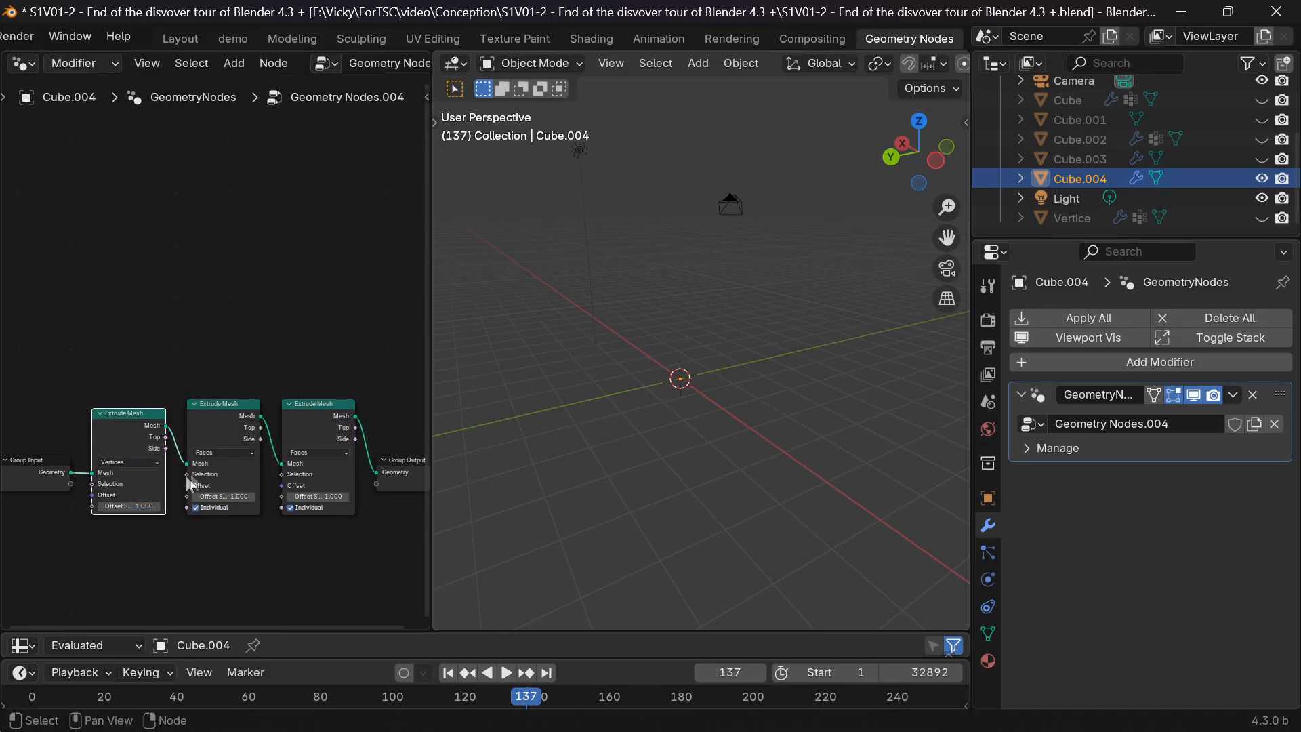
pyautogui.click(225, 451)
pyautogui.click(224, 488)
# Step: Expose the Offset of all three Extrude Mesh nodes as separate Group Input sockets
pyautogui.moveTo(93, 496); pyautogui.dragTo(70, 484)
pyautogui.moveTo(188, 486); pyautogui.dragTo(79, 500)
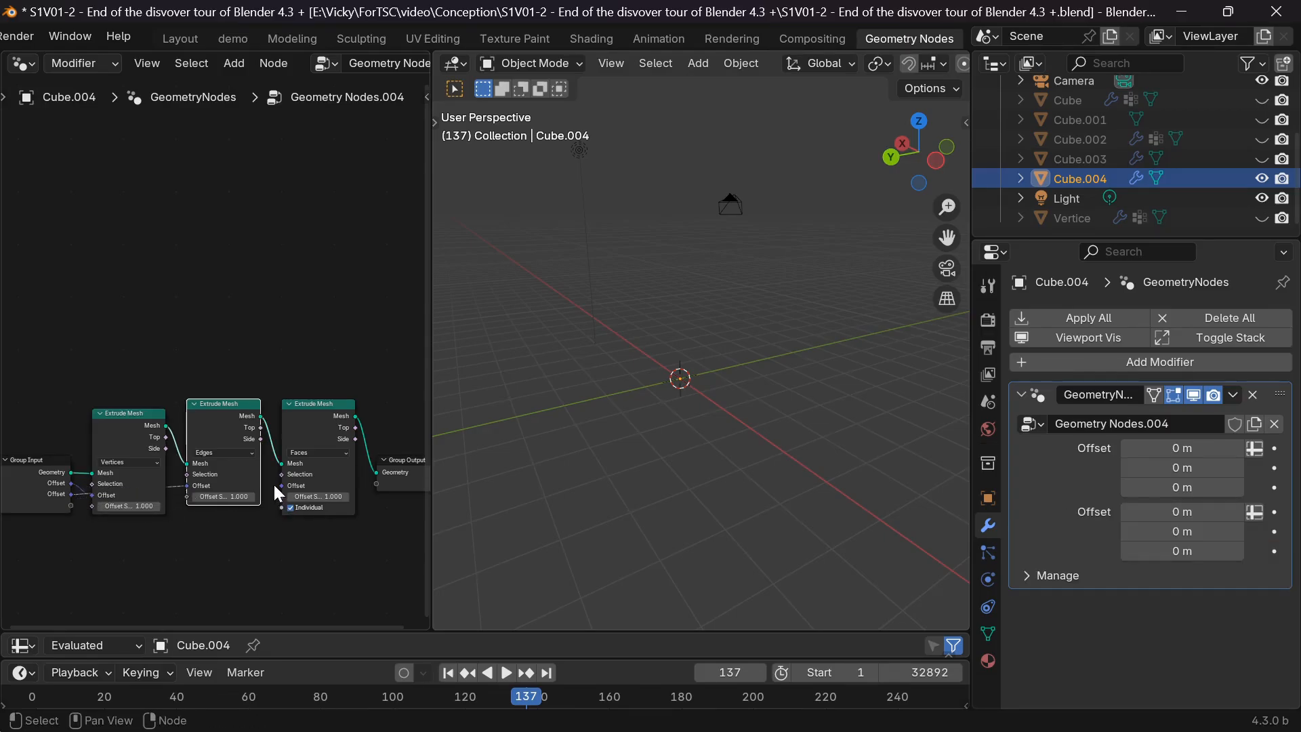
pyautogui.moveTo(275, 487); pyautogui.dragTo(78, 509)
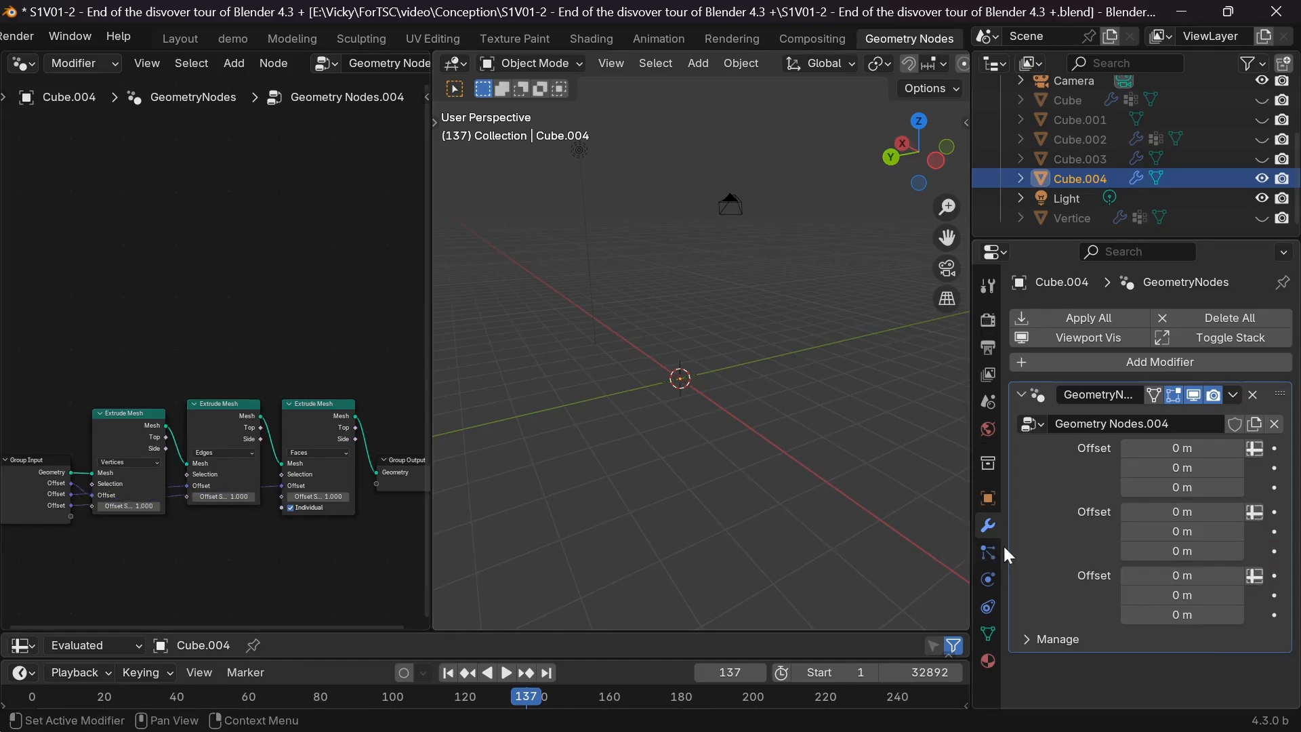
# Step: Set the modifier's offsets to X 0.66 m for the first, Y 0.38 m with X 0 for the second, and Z 1.87 m for the third
pyautogui.moveTo(1182, 448); pyautogui.dragTo(1197, 448)
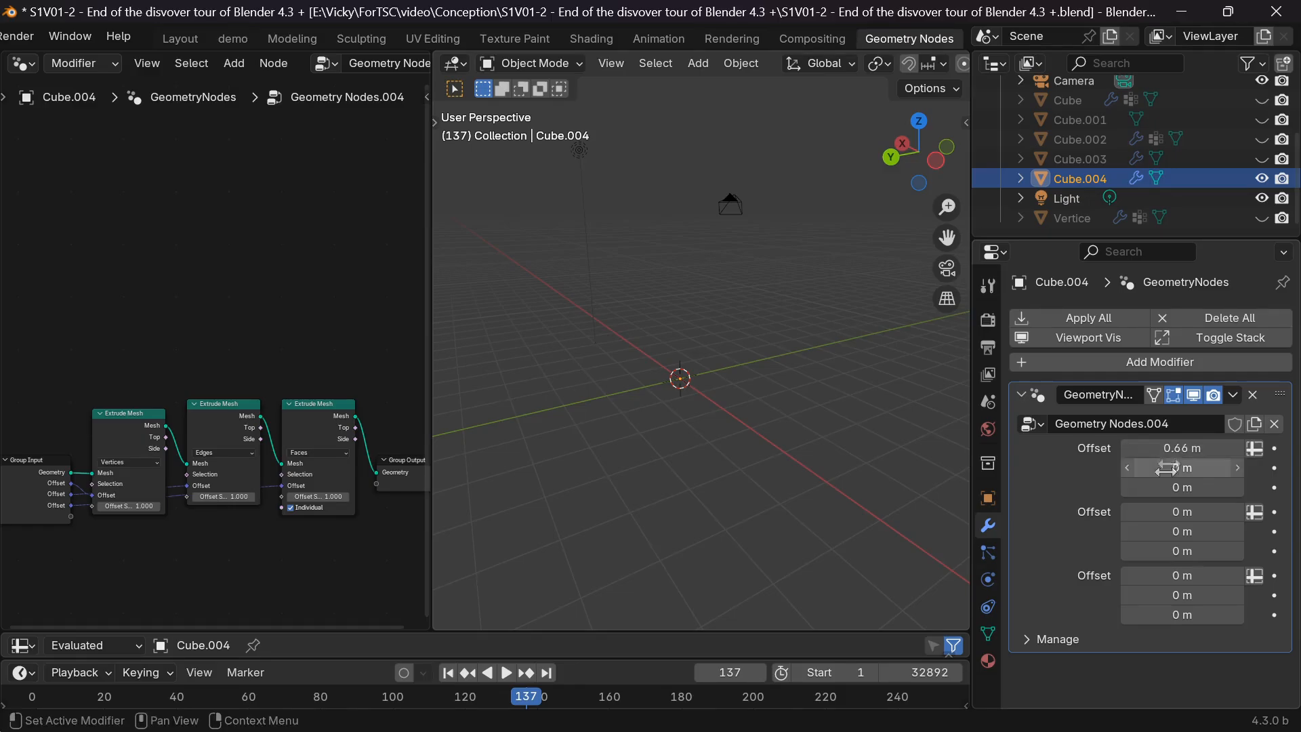
pyautogui.moveTo(1170, 512); pyautogui.dragTo(1204, 531)
pyautogui.doubleClick(1183, 512)
pyautogui.write('0')
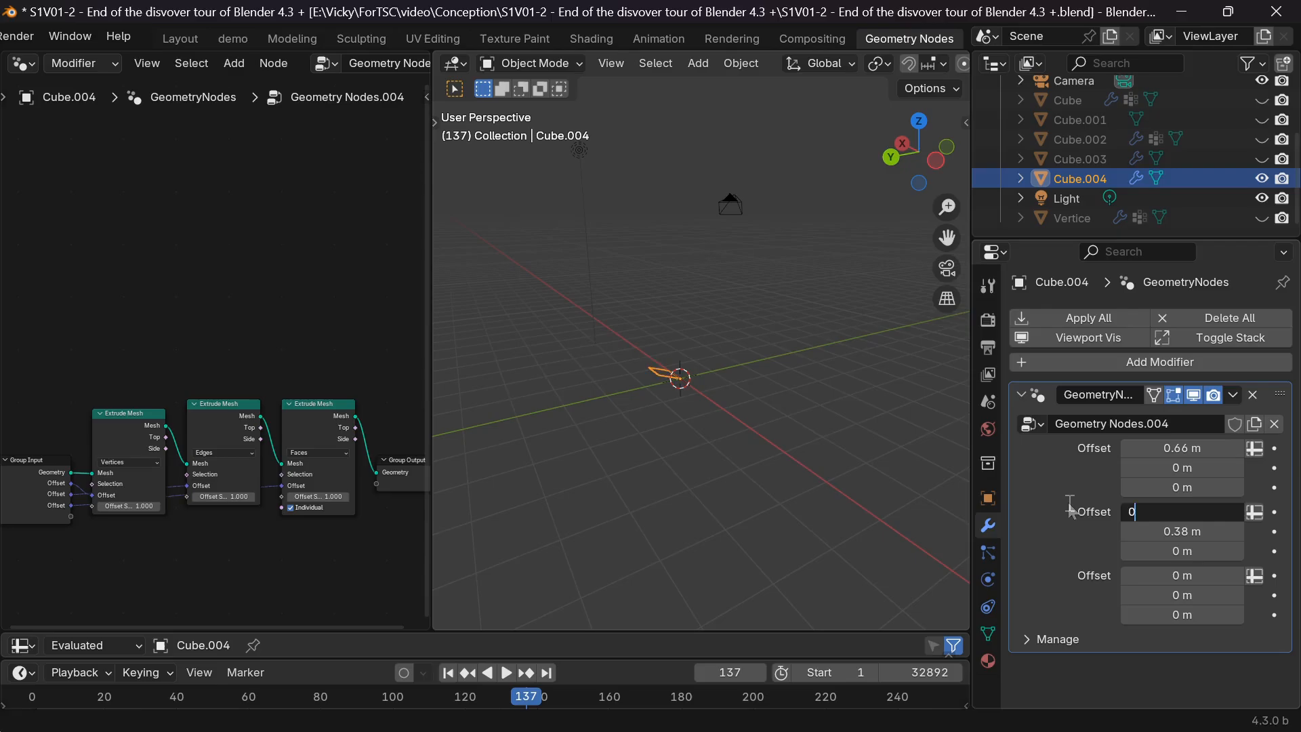
pyautogui.press('Return')
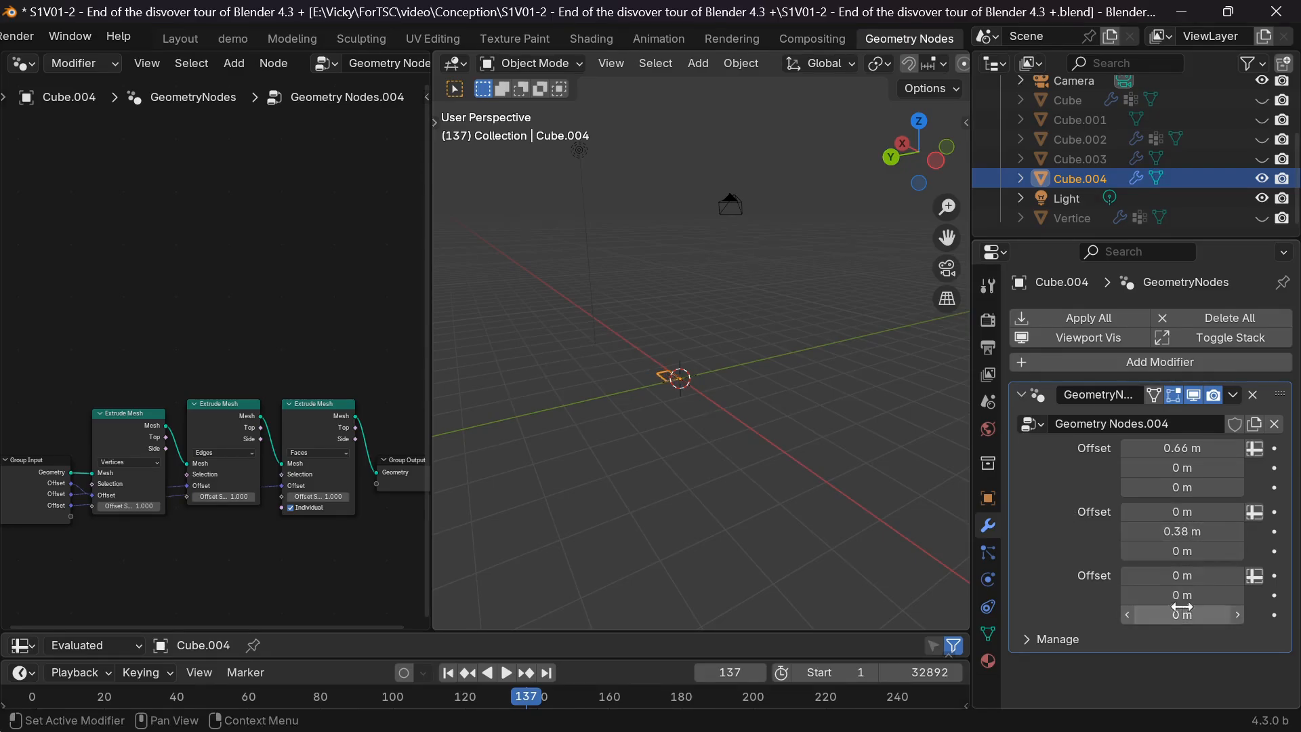
pyautogui.moveTo(1182, 615); pyautogui.dragTo(1294, 615)
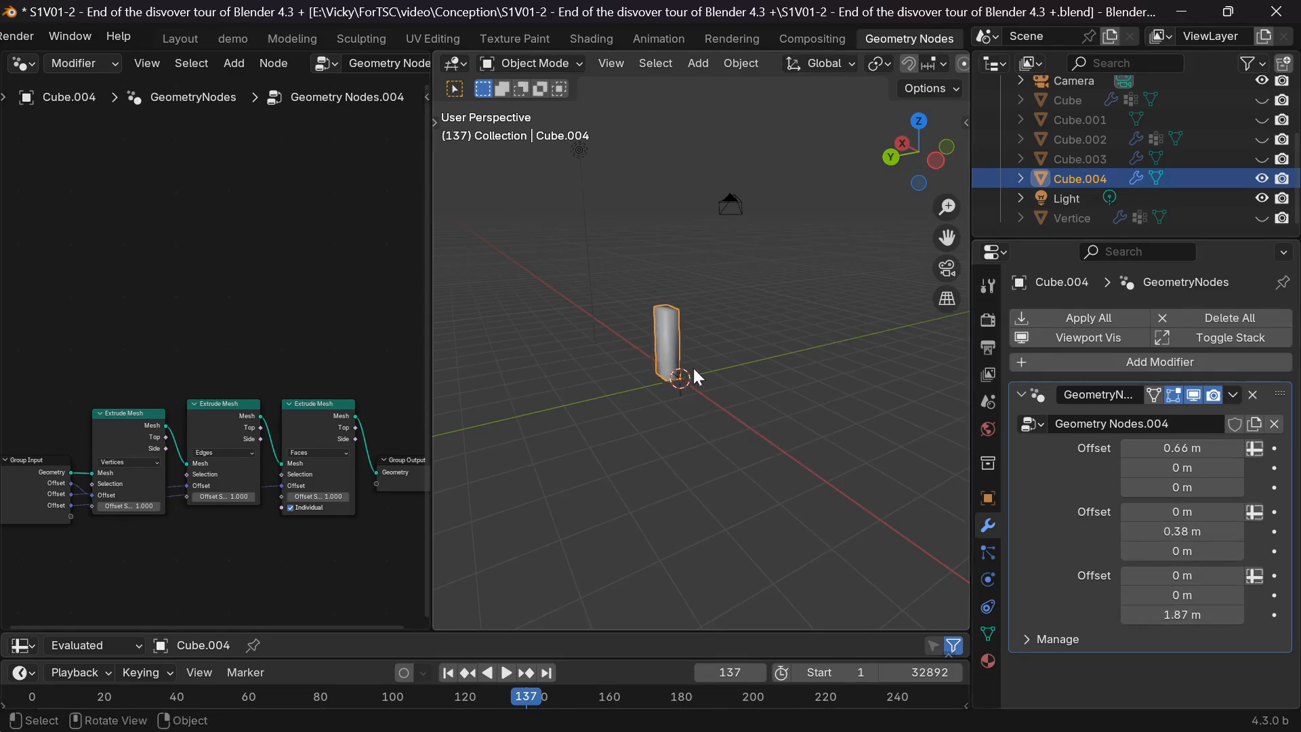
# Step: Insert a Set Shade Smooth node before Group Output with Shade Smooth disabled, and inspect the extruded box from below
pyautogui.moveTo(692, 366); pyautogui.dragTo(523, 363, button='middle')
pyautogui.moveTo(318, 394); pyautogui.dragTo(283, 376, button='middle')
pyautogui.press('F3')
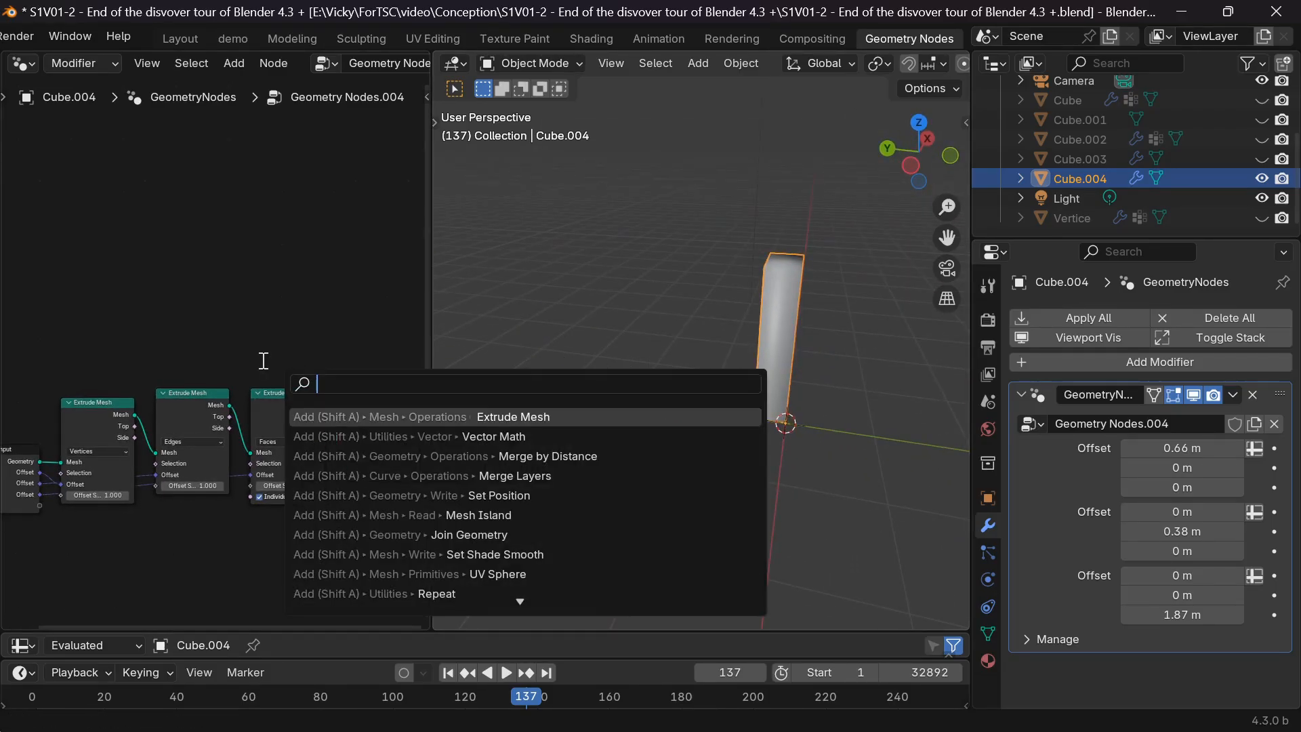
pyautogui.write('set shade')
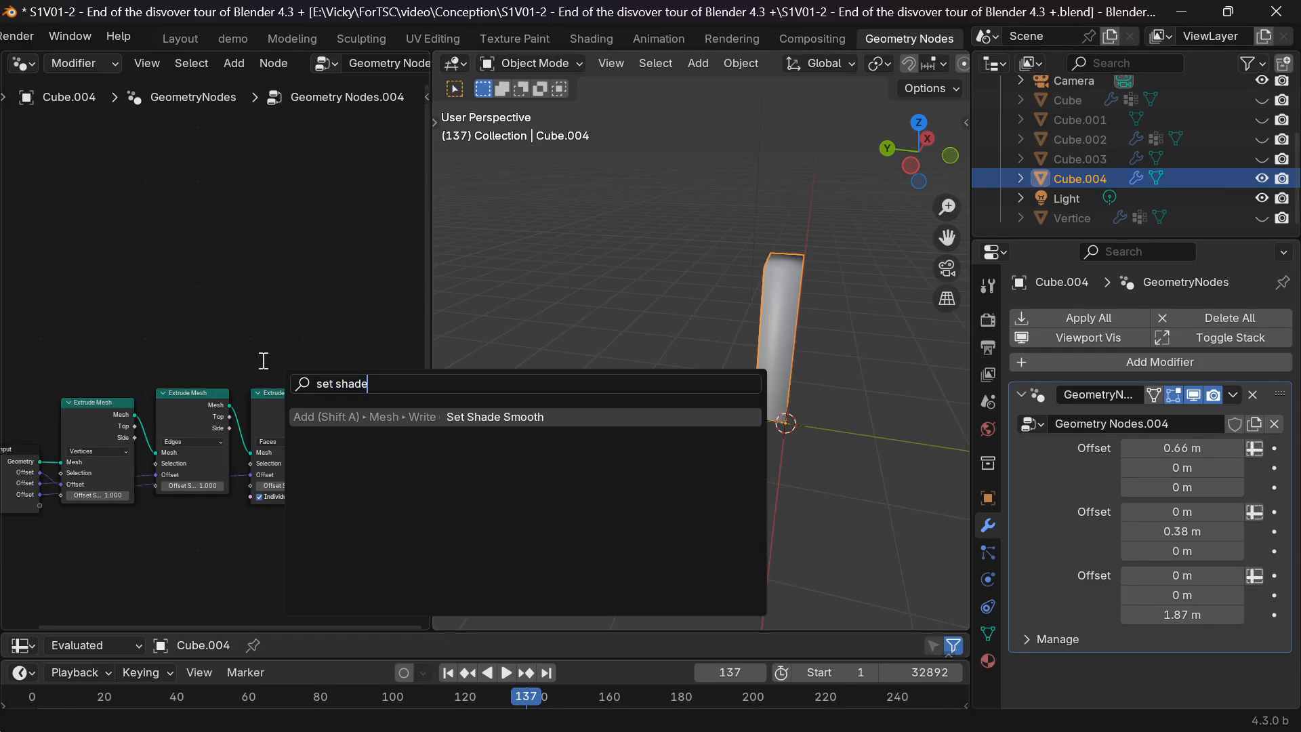
pyautogui.press('Return')
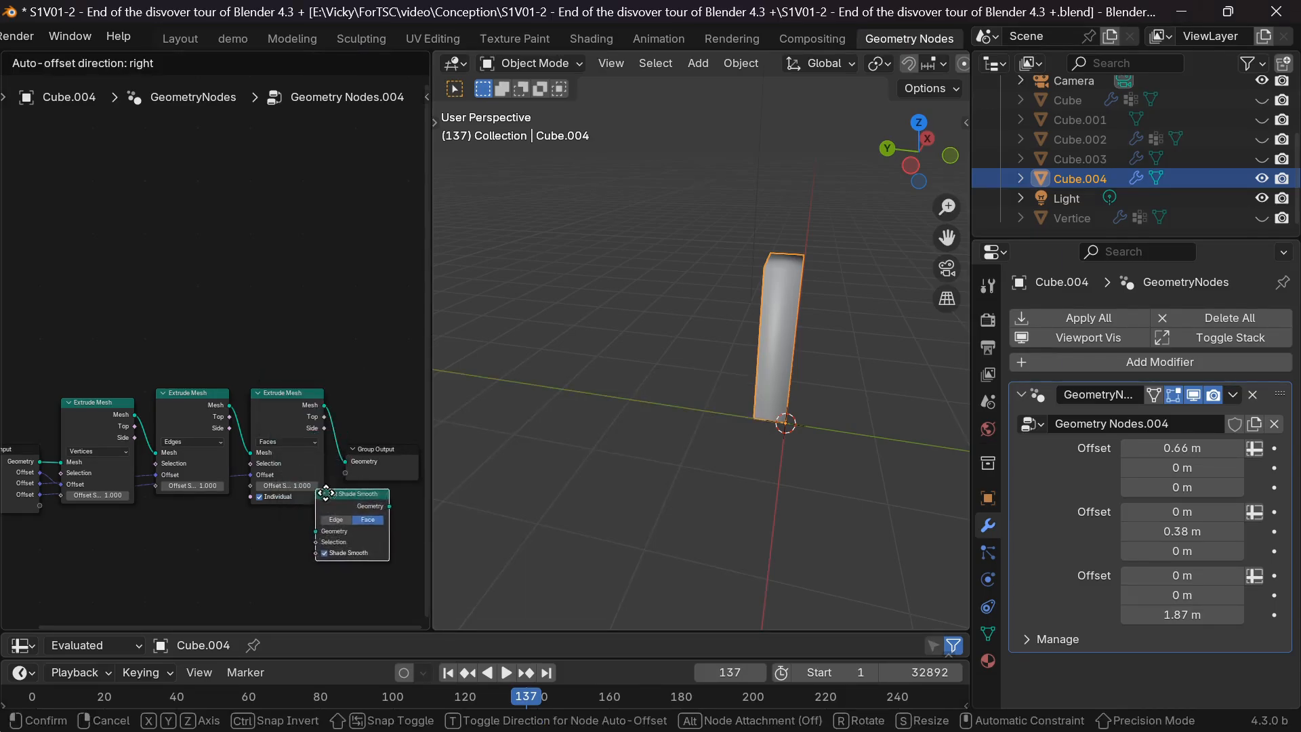
pyautogui.click(323, 430)
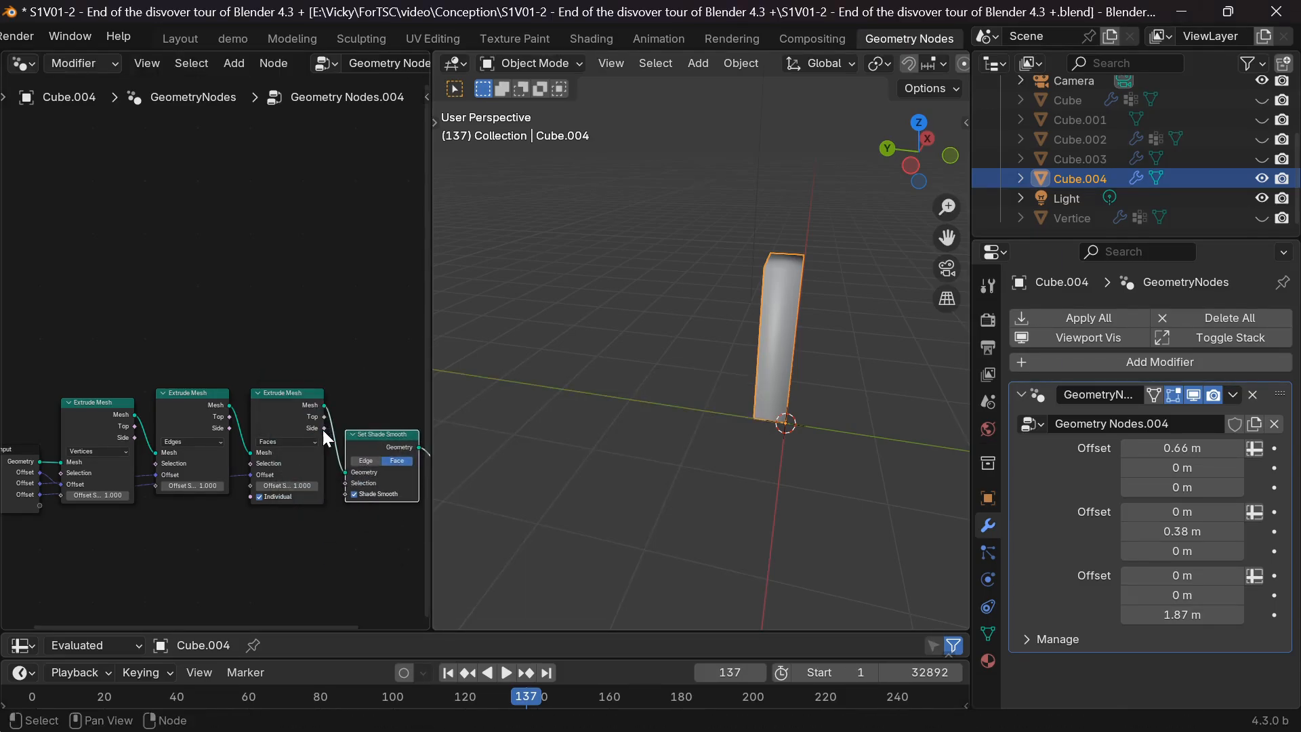
pyautogui.click(354, 494)
pyautogui.moveTo(700, 327)
pyautogui.mouseDown(button='middle')
pyautogui.moveTo(560, 277)
pyautogui.moveTo(490, 212)
pyautogui.moveTo(522, 166)
pyautogui.moveTo(452, 164)
pyautogui.moveTo(437, 189)
pyautogui.mouseUp(button='middle')
# Step: Enlarge the spreadsheet area to show the vertex positions of the extruded mesh
pyautogui.scroll(-5, 279, 416)
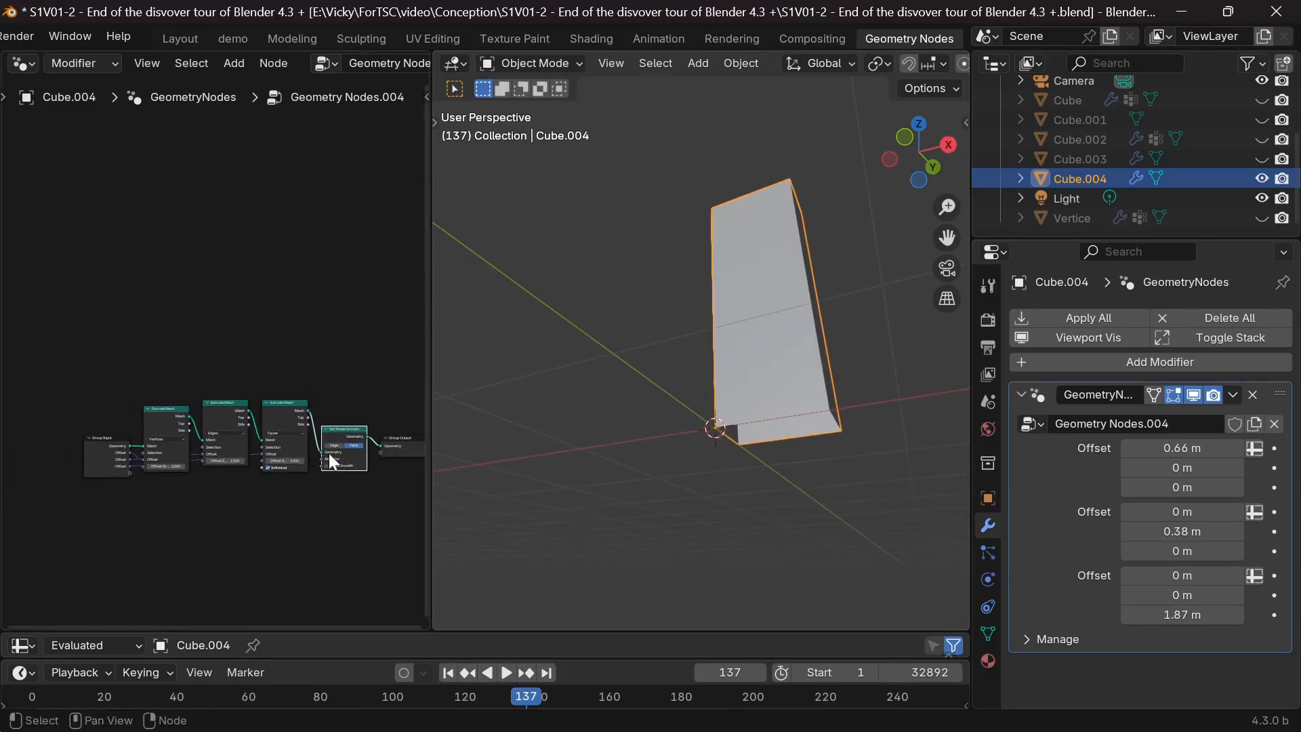
pyautogui.moveTo(324, 440); pyautogui.dragTo(259, 448, button='middle')
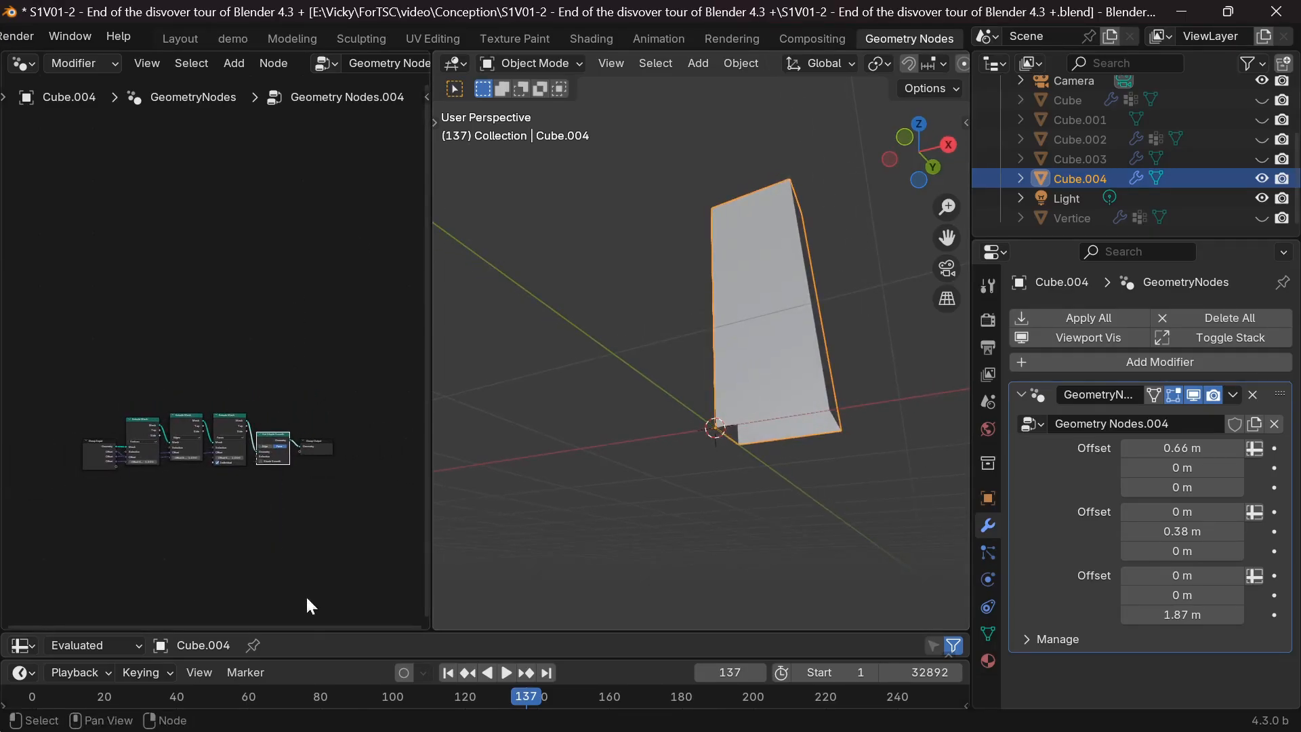
pyautogui.moveTo(311, 633); pyautogui.dragTo(312, 356)
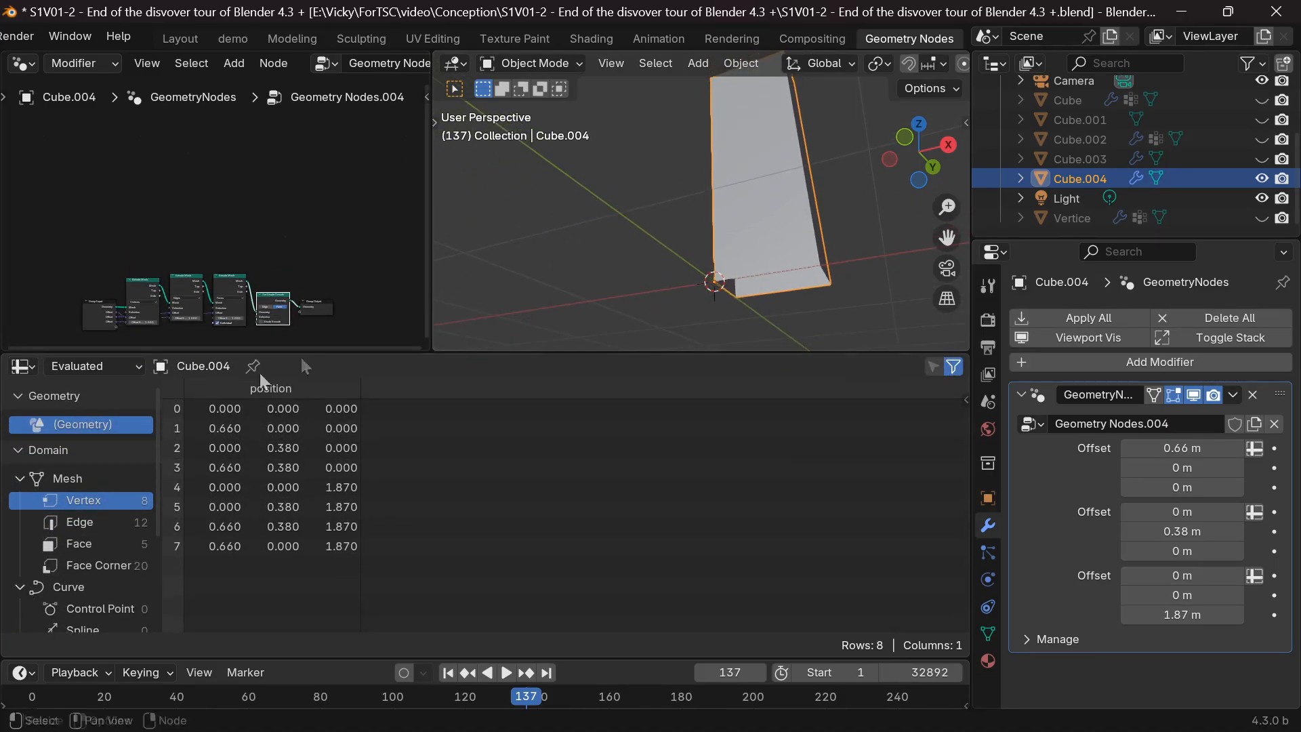
# Step: Add a Join Geometry node and insert it between the third Extrude Mesh and Set Shade Smooth
pyautogui.scroll(1, 218, 262)
pyautogui.moveTo(217, 262); pyautogui.dragTo(203, 212, button='middle')
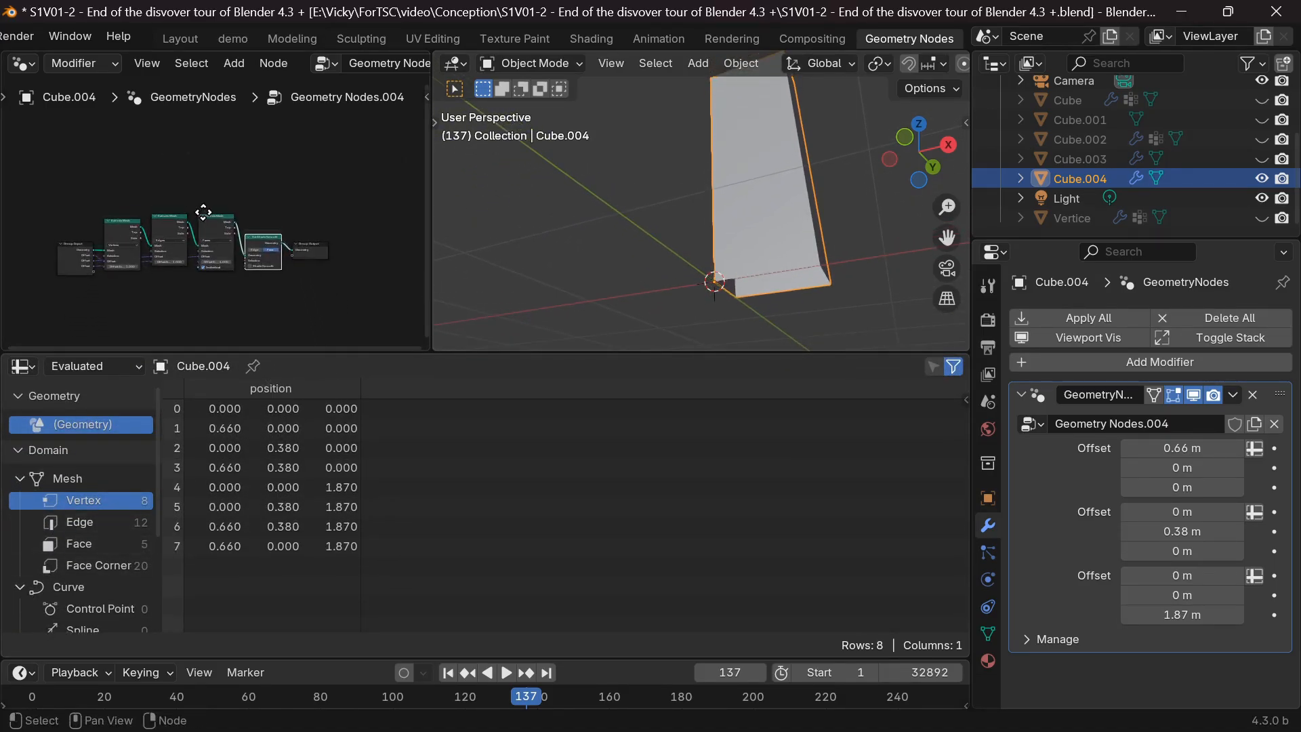
pyautogui.scroll(2, 203, 212)
pyautogui.press('F3')
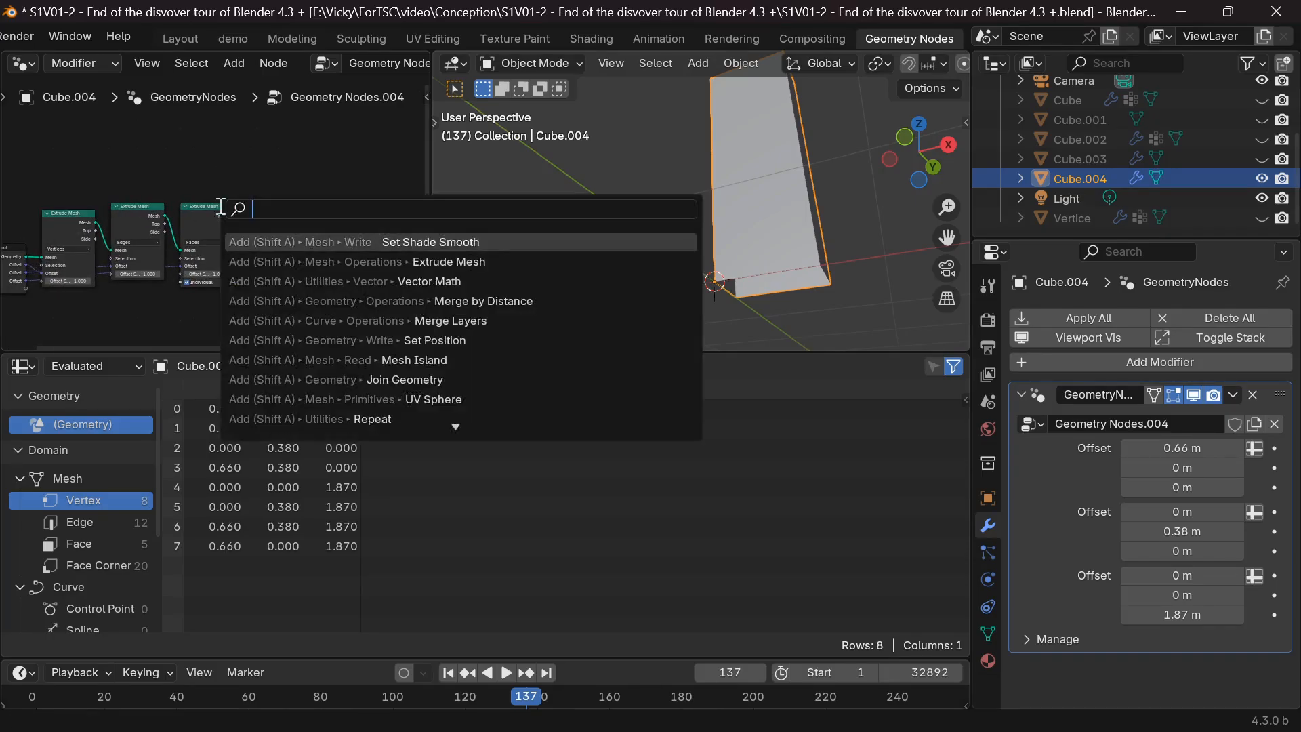
pyautogui.write('join')
pyautogui.press('Return')
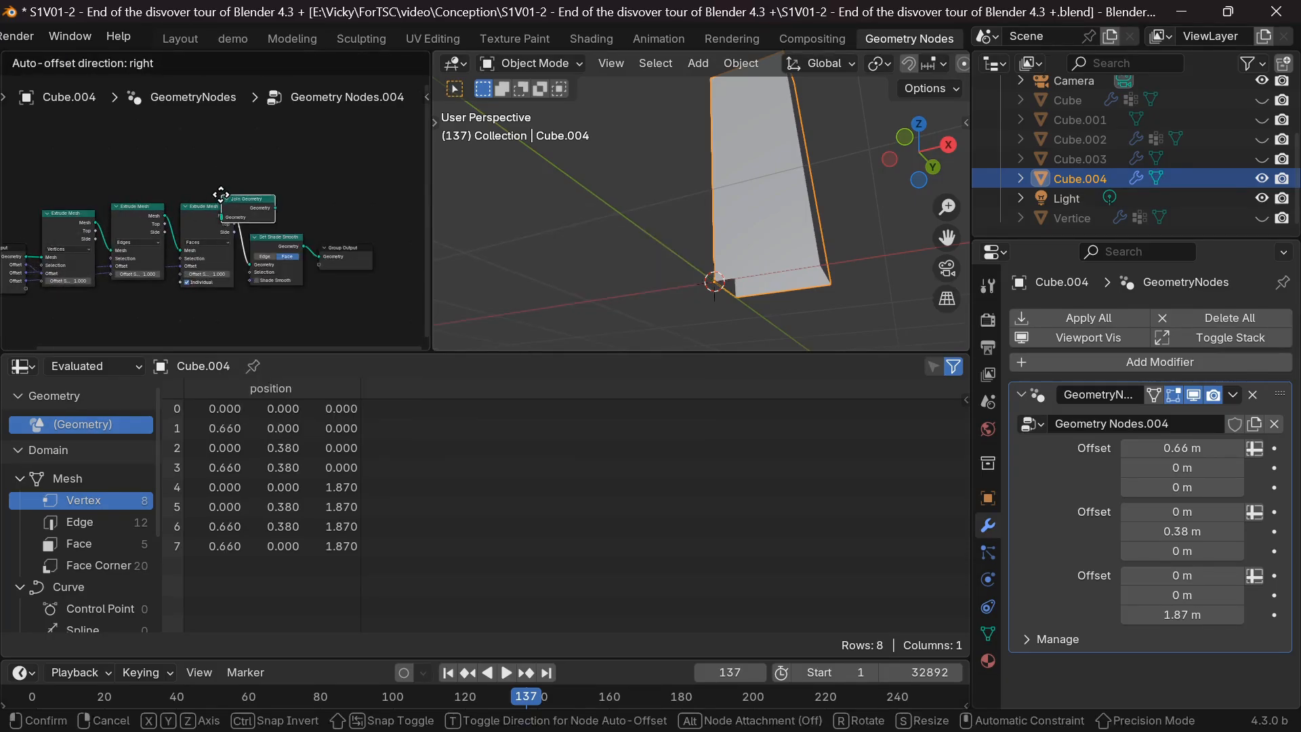
pyautogui.click(273, 183)
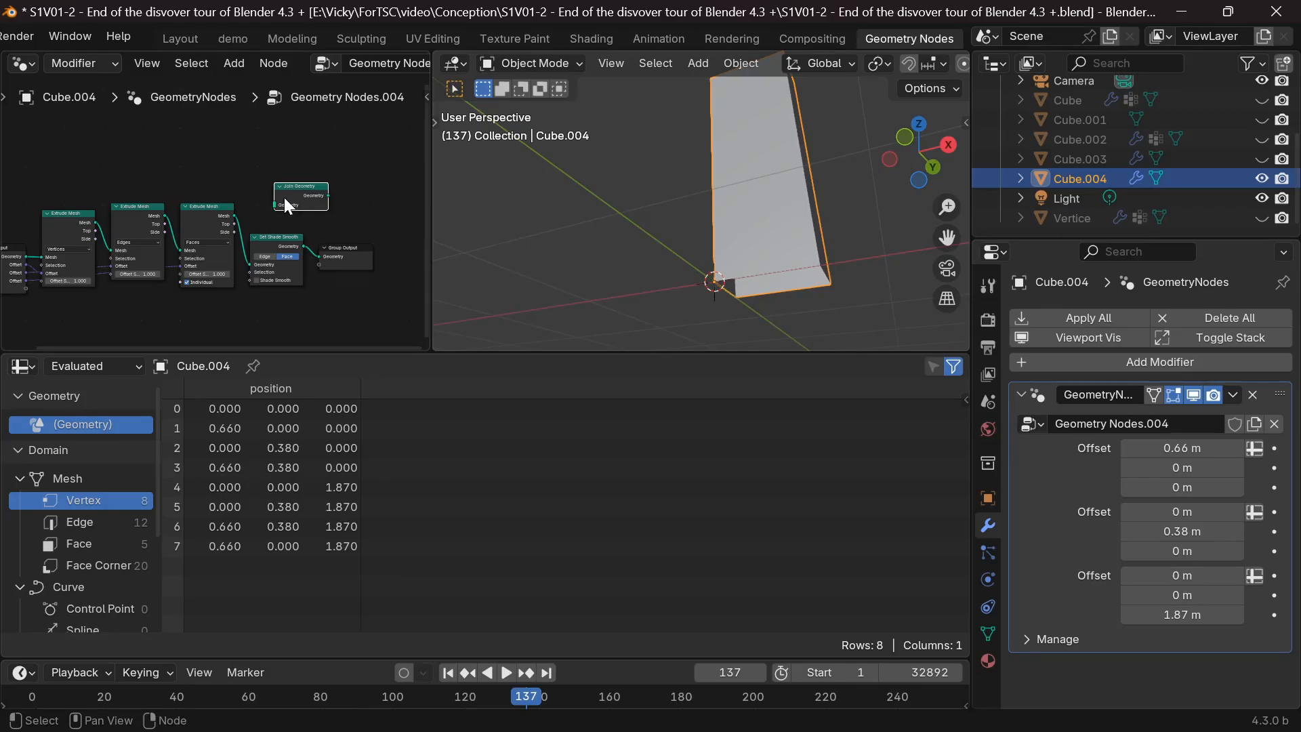
pyautogui.press('g')
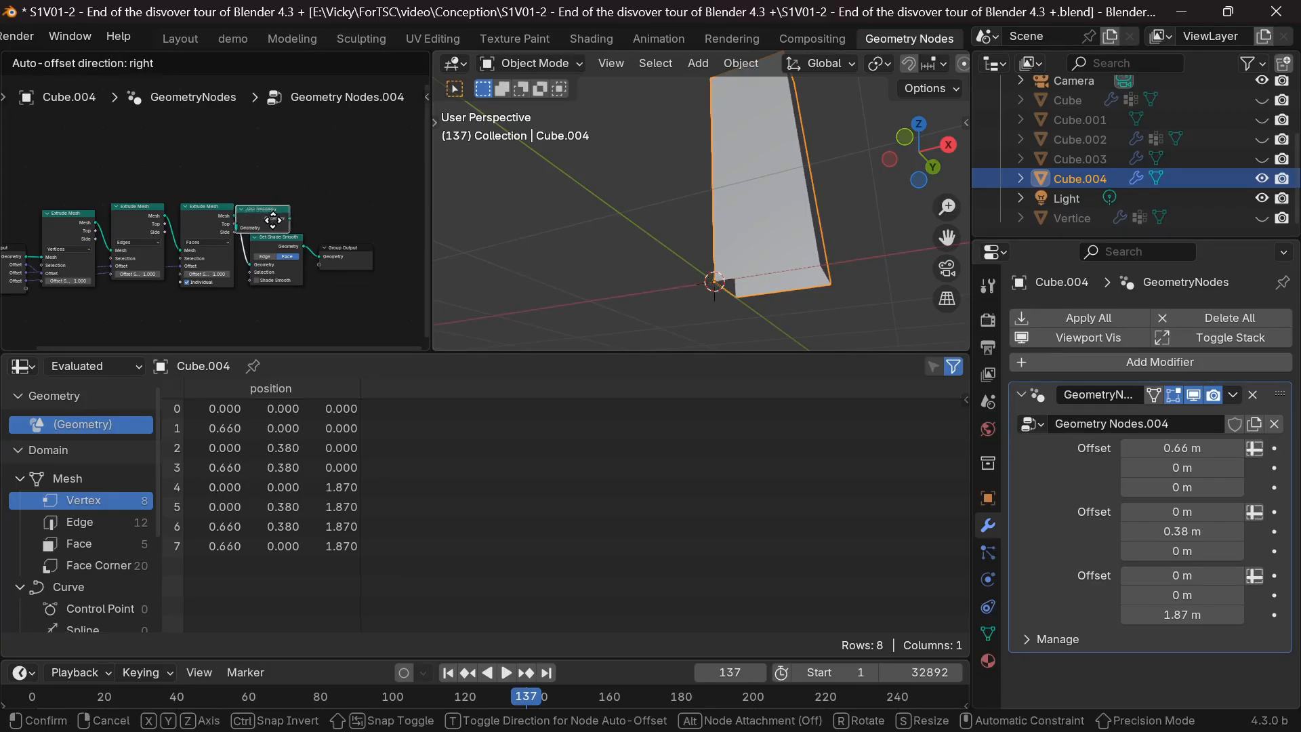
pyautogui.click(266, 234)
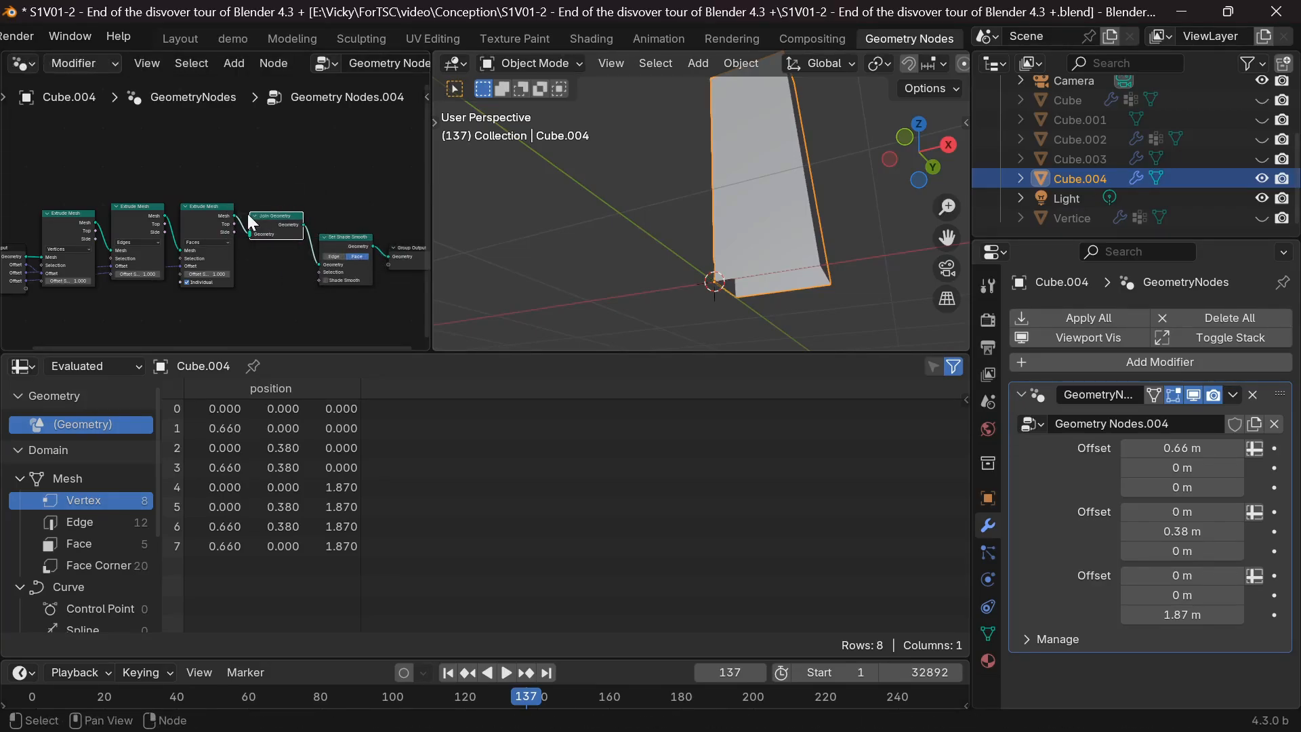
# Step: Connect the second Extrude Mesh's Mesh output to Join Geometry and inspect the box's underside
pyautogui.moveTo(165, 216); pyautogui.dragTo(250, 229)
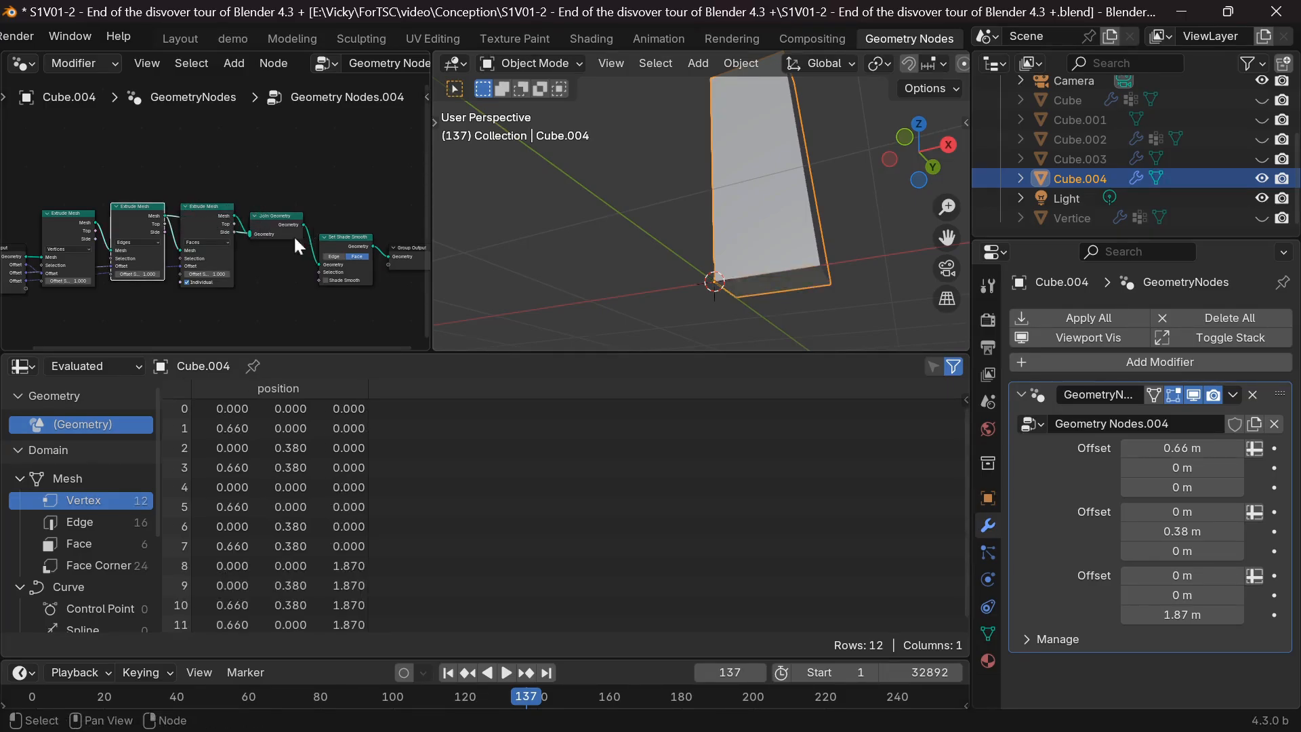
pyautogui.moveTo(692, 274); pyautogui.dragTo(622, 252, button='middle')
pyautogui.scroll(-1, 326, 234)
pyautogui.scroll(2, 294, 212)
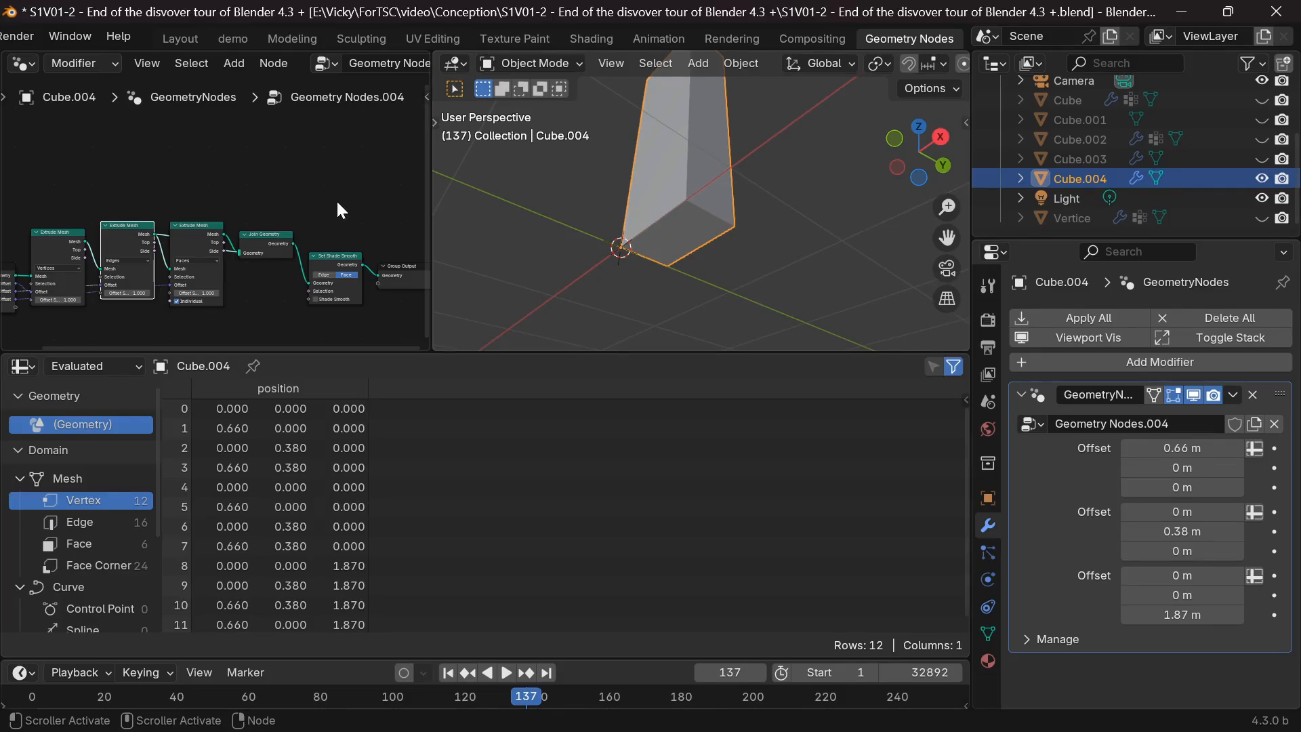
# Step: Add a Mesh Island node above the Join Geometry node
pyautogui.press('F3')
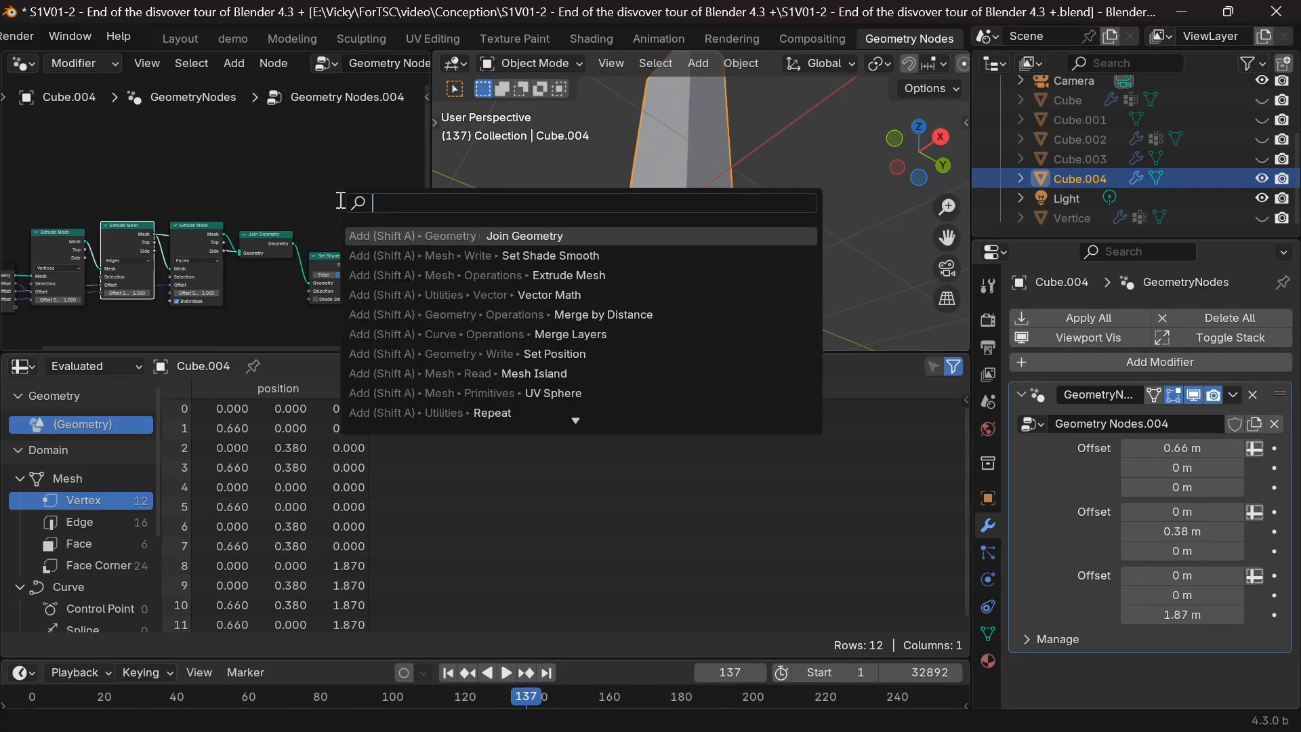
pyautogui.write('mesh')
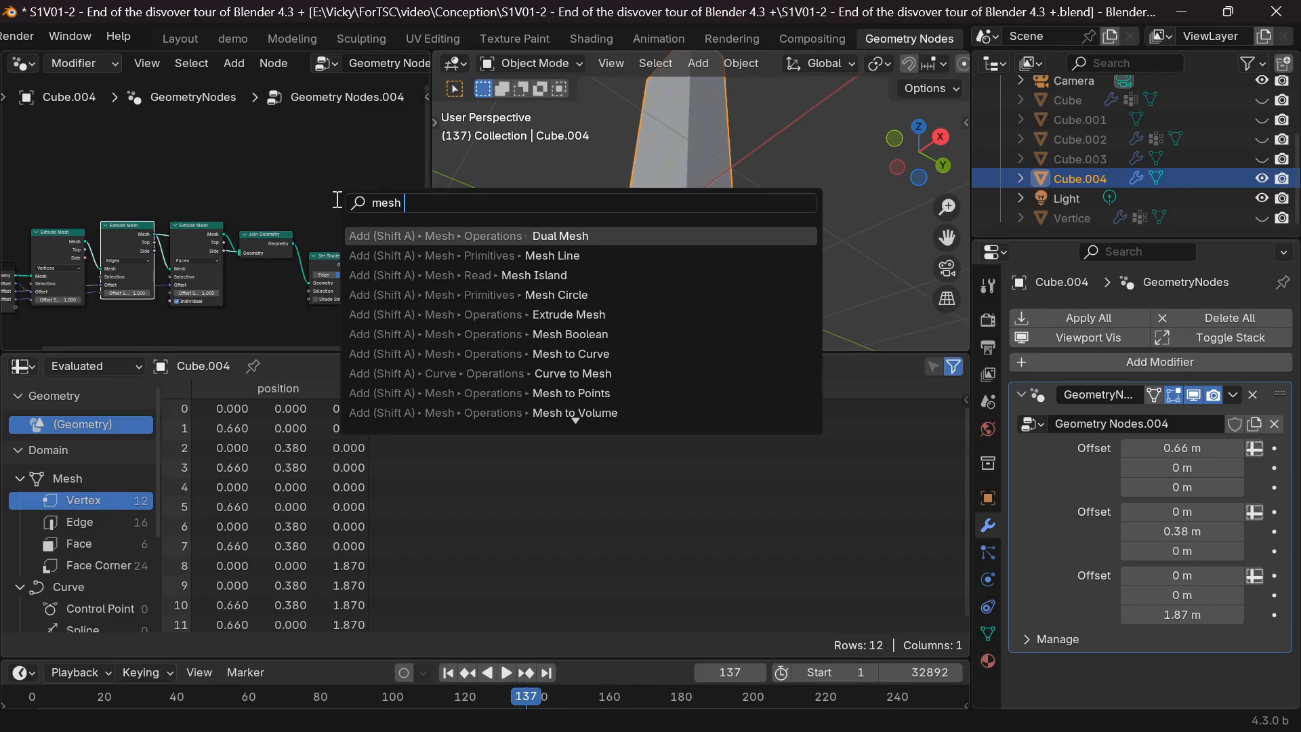
pyautogui.press('BackSpace')
pyautogui.press('BackSpace')
pyautogui.press('BackSpace')
pyautogui.press('BackSpace')
pyautogui.write('is')
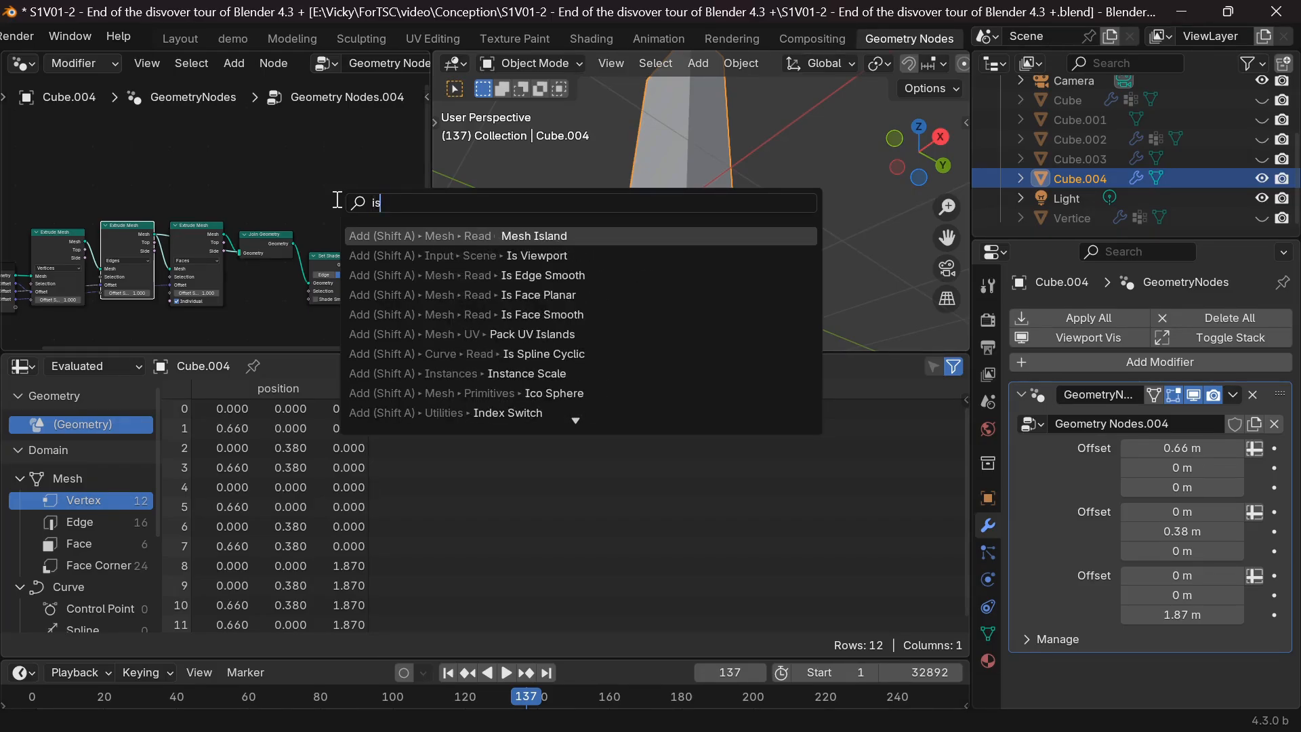
pyautogui.press('Return')
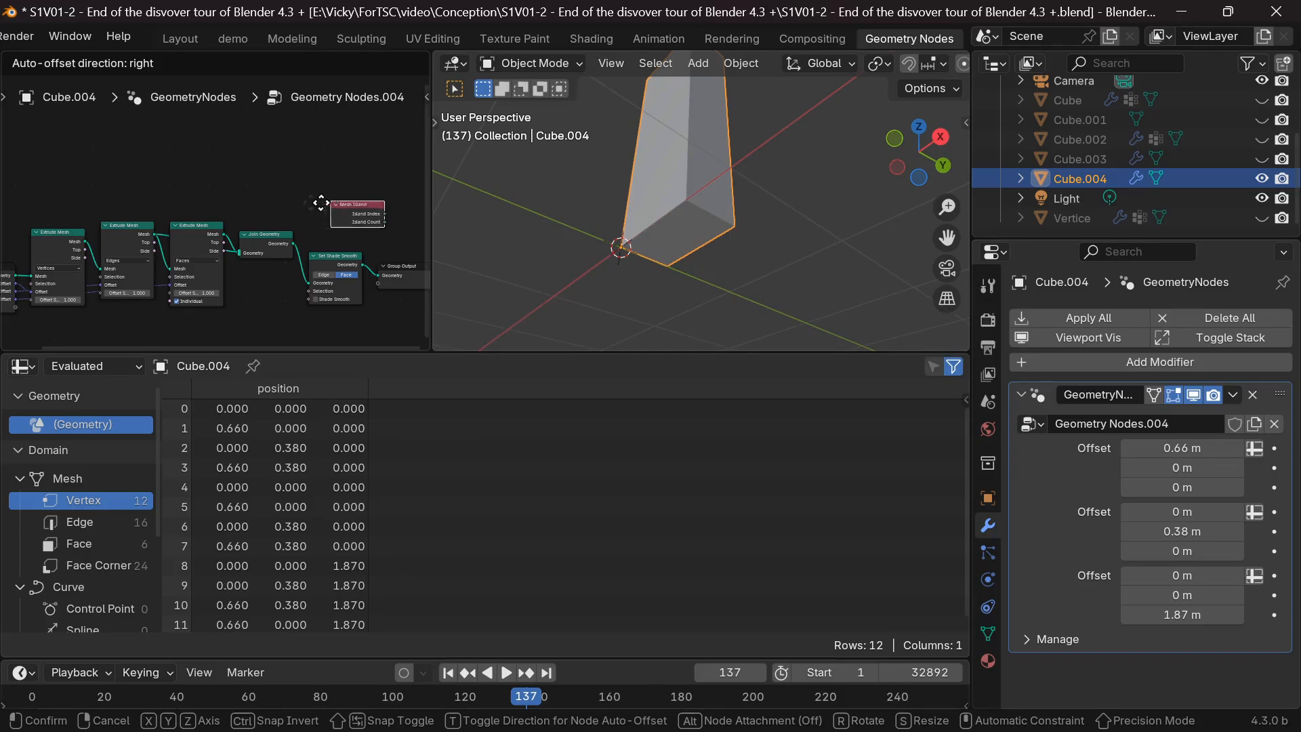
pyautogui.click(280, 198)
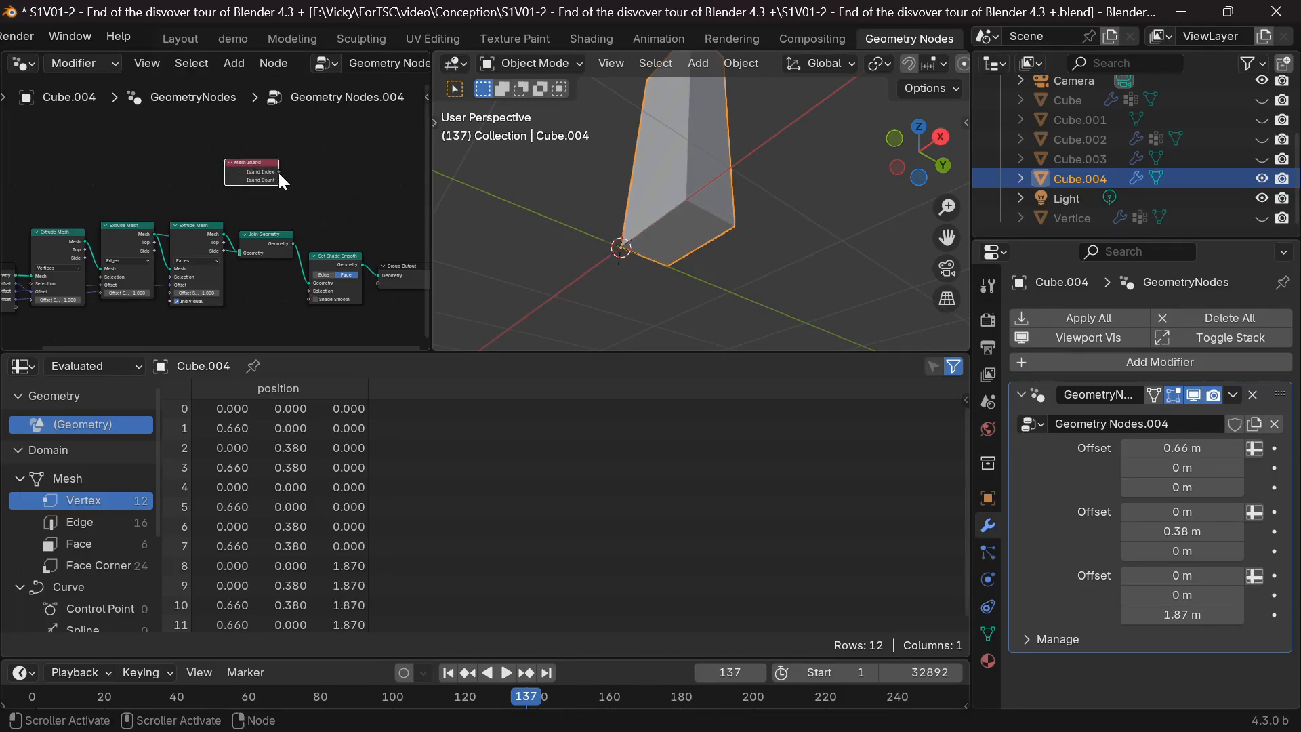
# Step: Add a Viewer node fed by Mesh Island's Island Index and Join Geometry's output, and inspect the islands on the box
pyautogui.click(299, 183)
pyautogui.hotkey('shift', 'a')
pyautogui.write('vie')
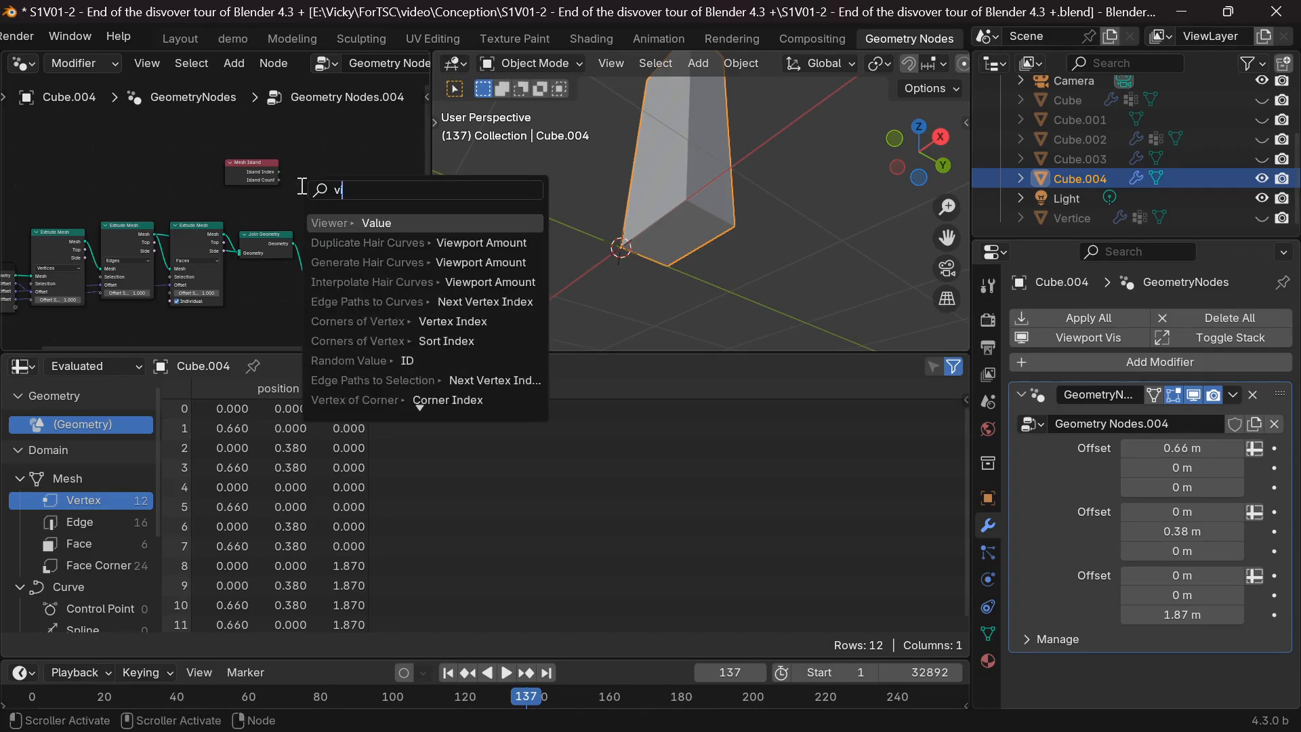
pyautogui.press('Return')
pyautogui.click(300, 183)
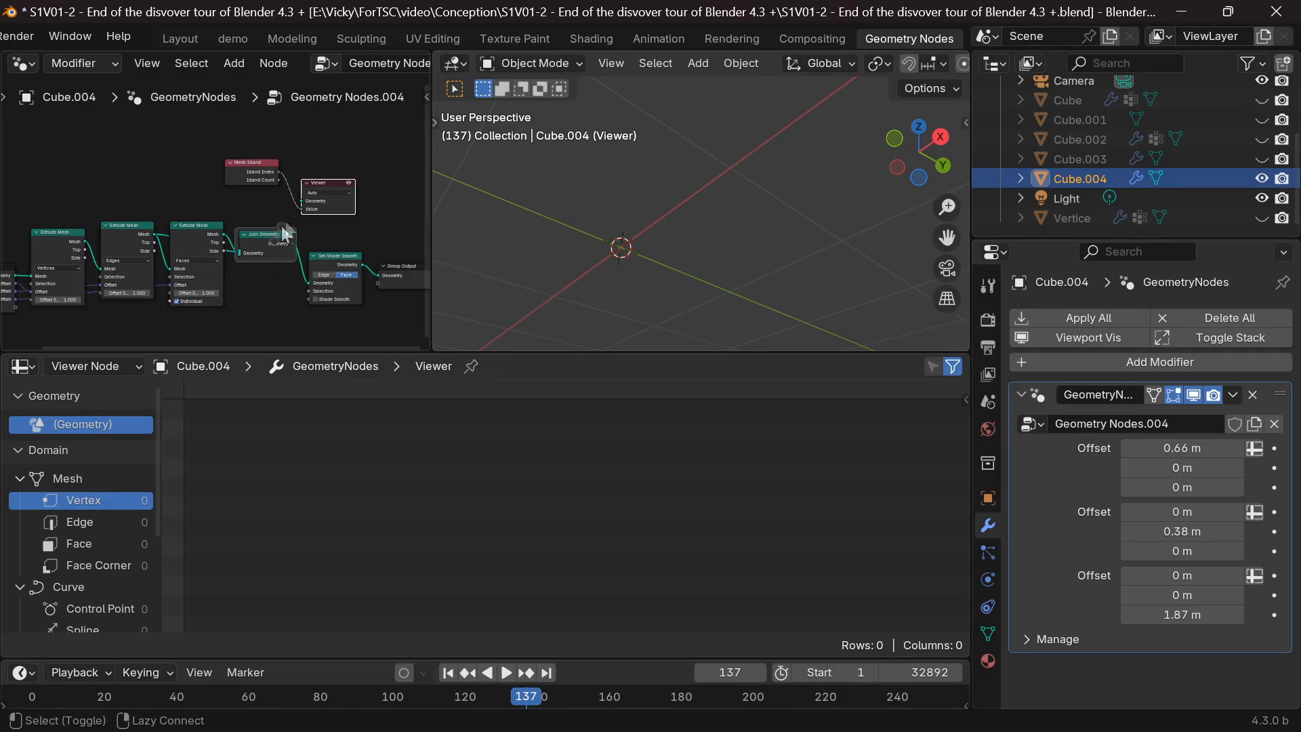
pyautogui.moveTo(292, 243); pyautogui.dragTo(299, 190)
pyautogui.click(297, 191)
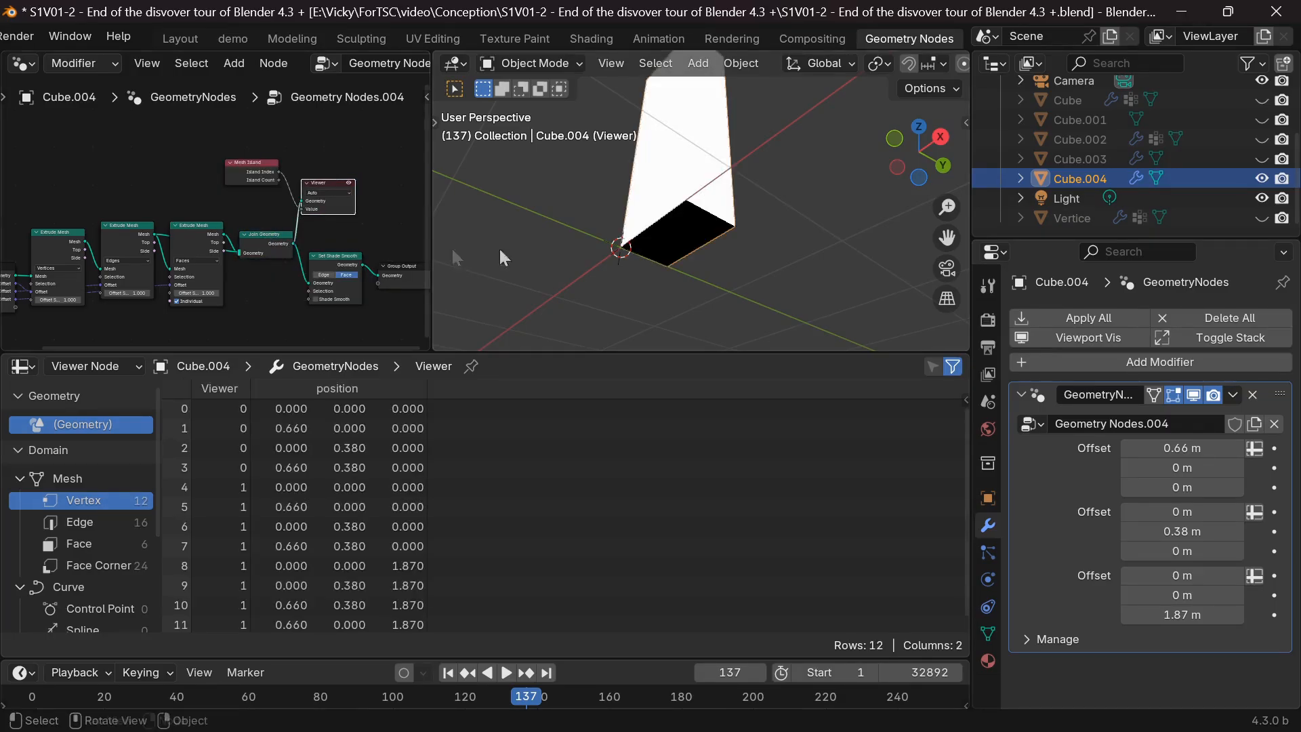
pyautogui.scroll(-3, 682, 201)
pyautogui.scroll(3, 681, 133)
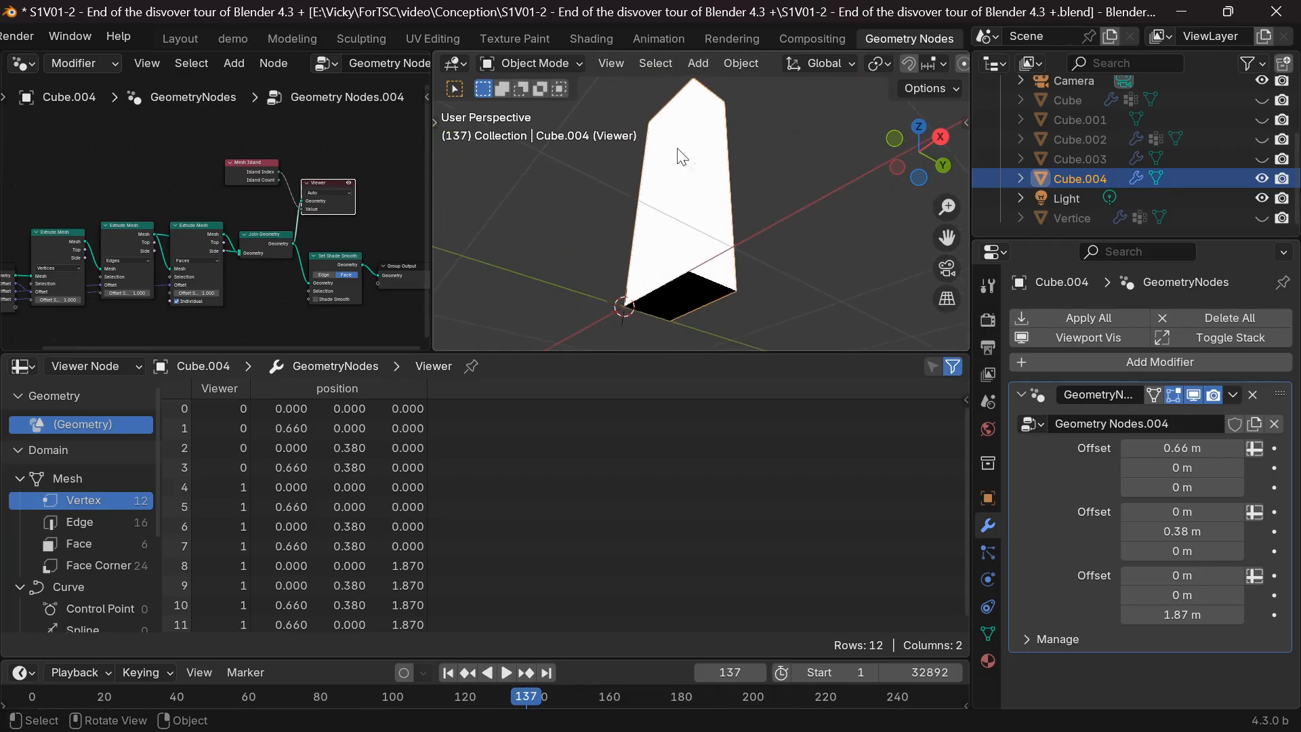
pyautogui.moveTo(680, 155); pyautogui.dragTo(583, 204, button='middle')
# Step: Insert a Set Position node between Join Geometry and the Viewer
pyautogui.hotkey('shift', 'a')
pyautogui.click(352, 378)
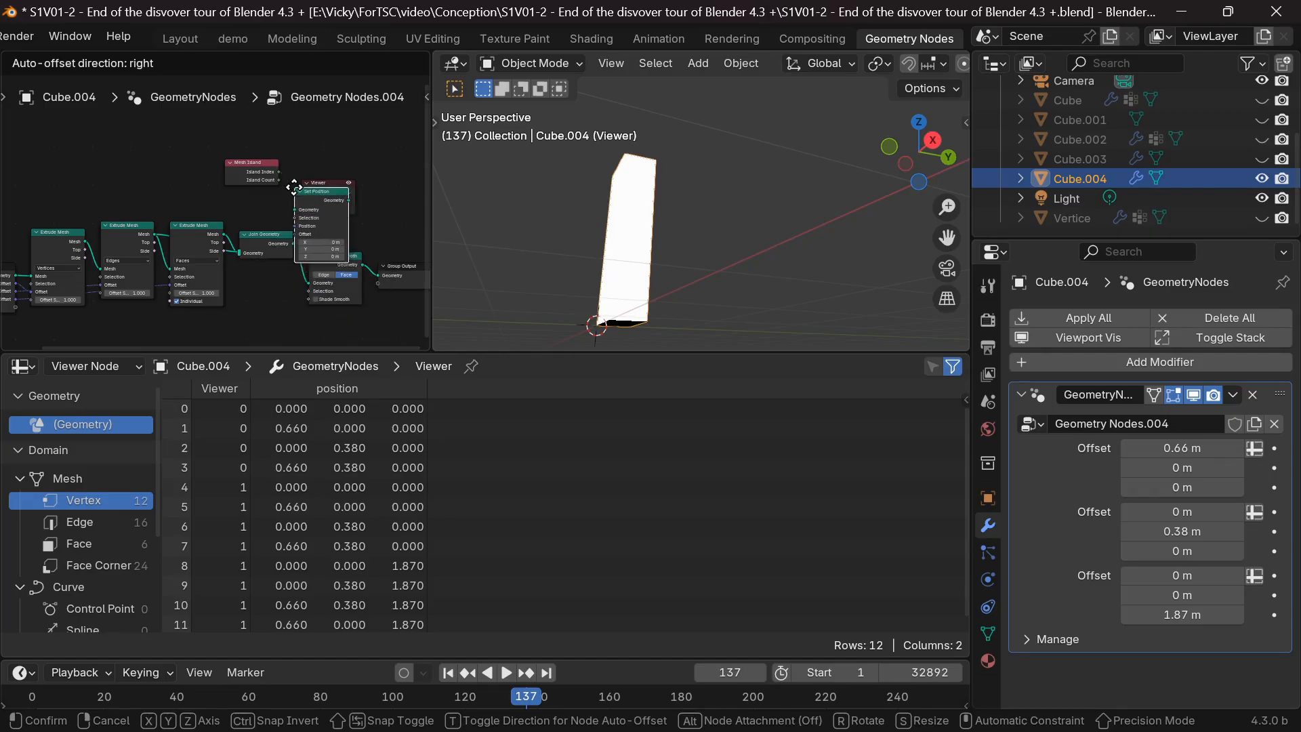
pyautogui.scroll(3, 400, 220)
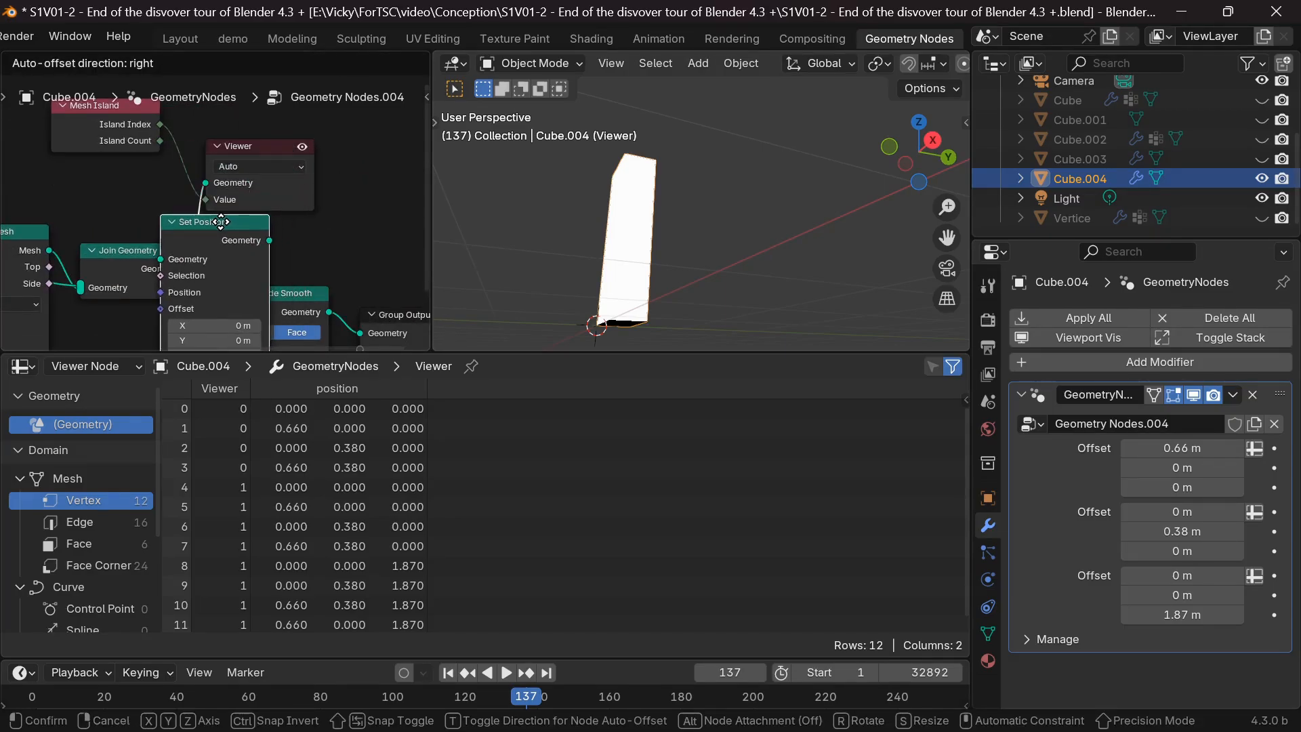
pyautogui.click(279, 222)
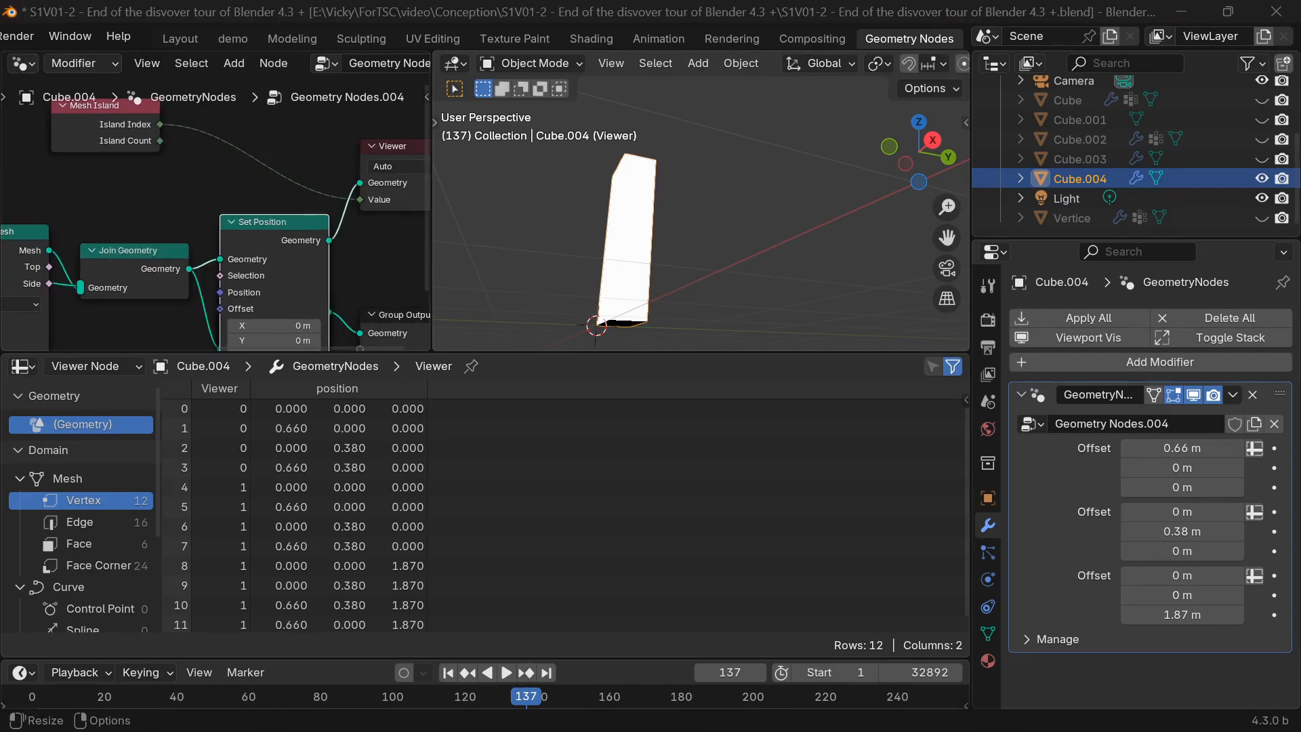
# Step: Feed Set Position's Selection with an integer Equal node testing Island Index against 0, and set the X offset to 1.7 m
pyautogui.scroll(-3, 286, 223)
pyautogui.moveTo(362, 181); pyautogui.dragTo(378, 141)
pyautogui.moveTo(286, 222); pyautogui.dragTo(294, 161)
pyautogui.moveTo(196, 163); pyautogui.dragTo(212, 185)
pyautogui.scroll(2, 272, 199)
pyautogui.click(190, 240)
pyautogui.click(159, 220)
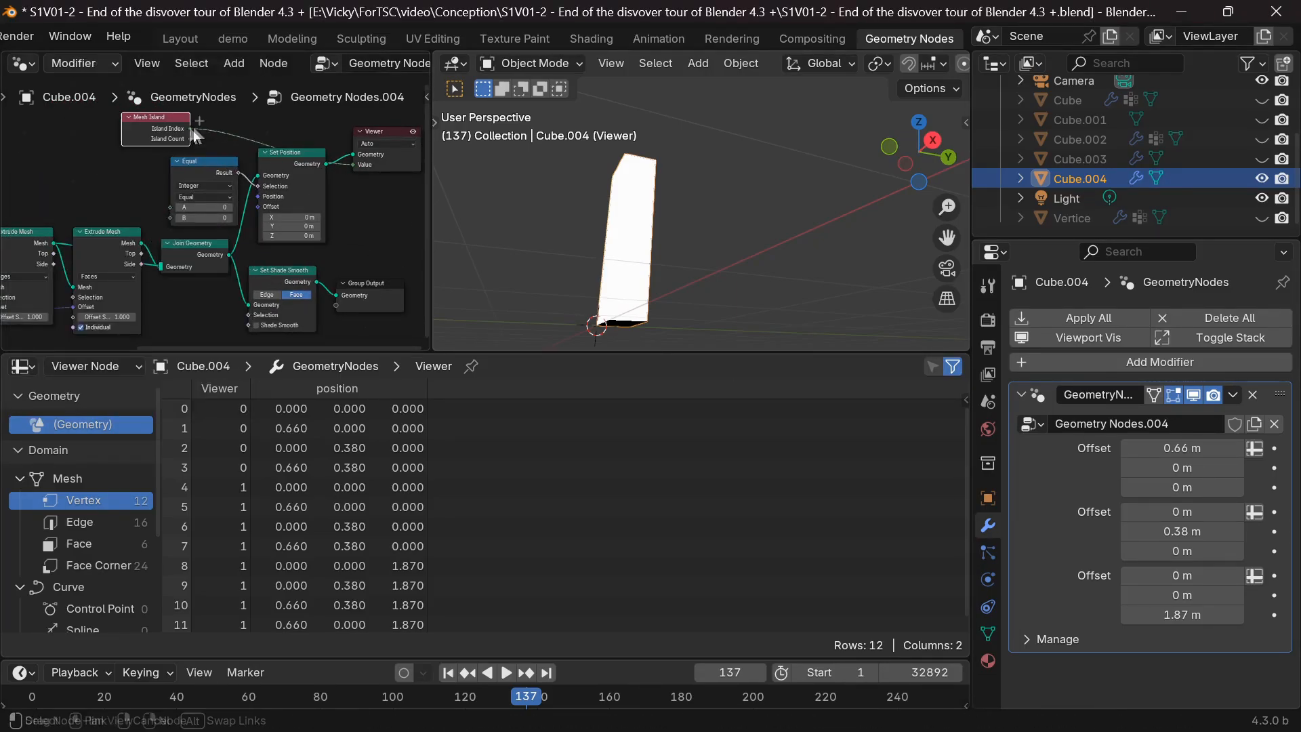
pyautogui.moveTo(191, 129); pyautogui.dragTo(170, 208)
pyautogui.moveTo(239, 173); pyautogui.dragTo(257, 186)
pyautogui.moveTo(269, 221); pyautogui.dragTo(298, 221)
# Step: Insert a Merge by Distance node between Join Geometry and Set Position
pyautogui.press('F3')
pyautogui.write('m')
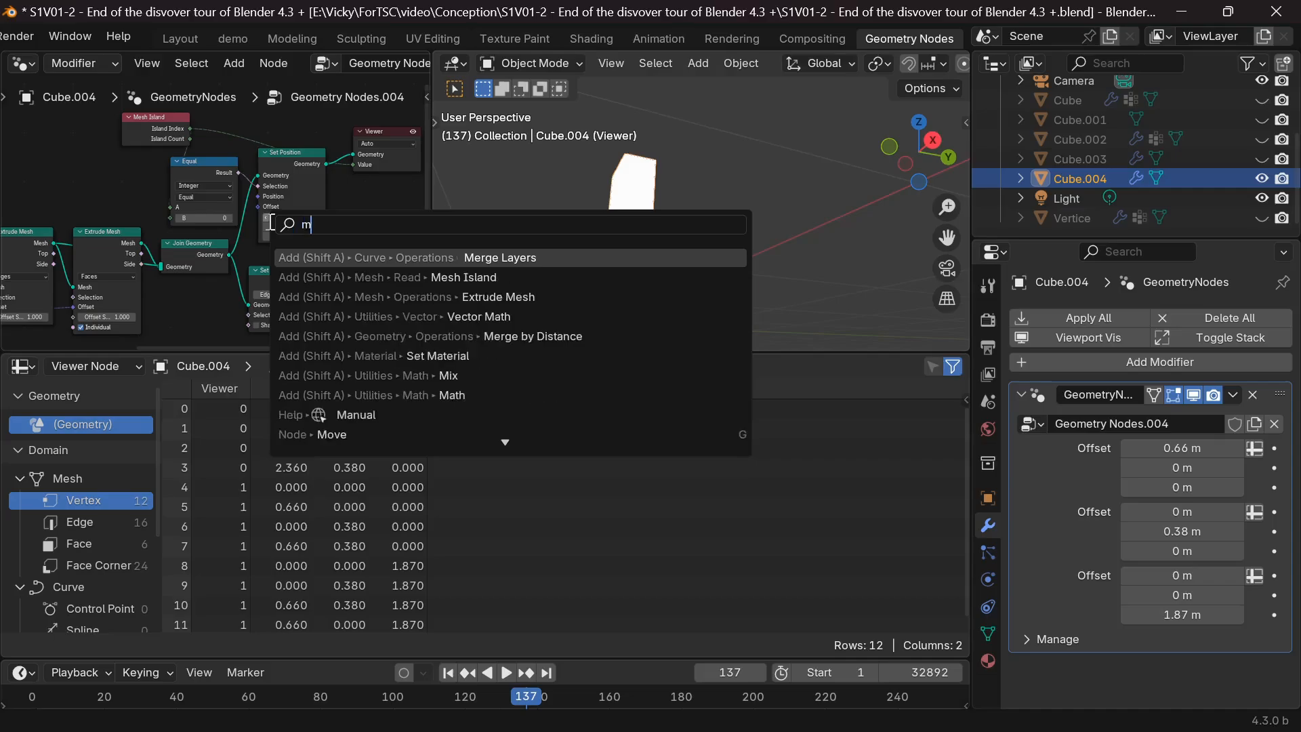
pyautogui.write('er di')
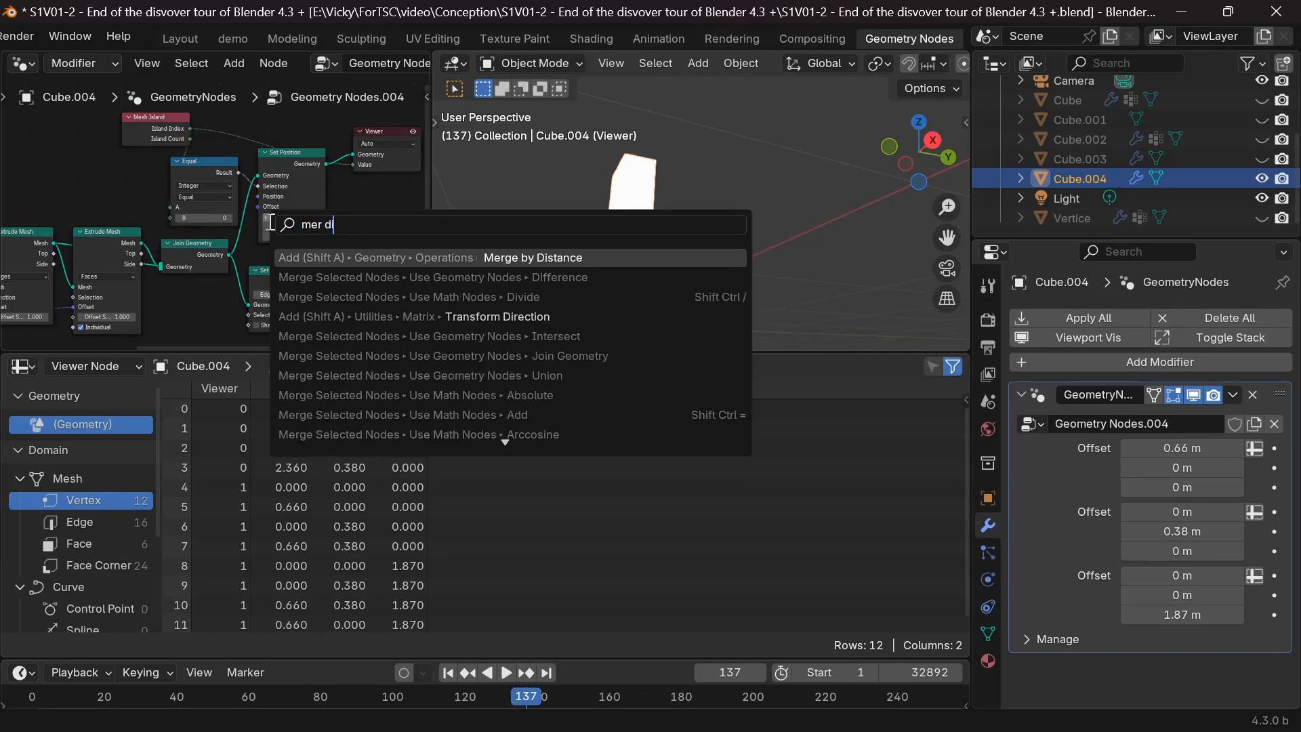
pyautogui.press('Return')
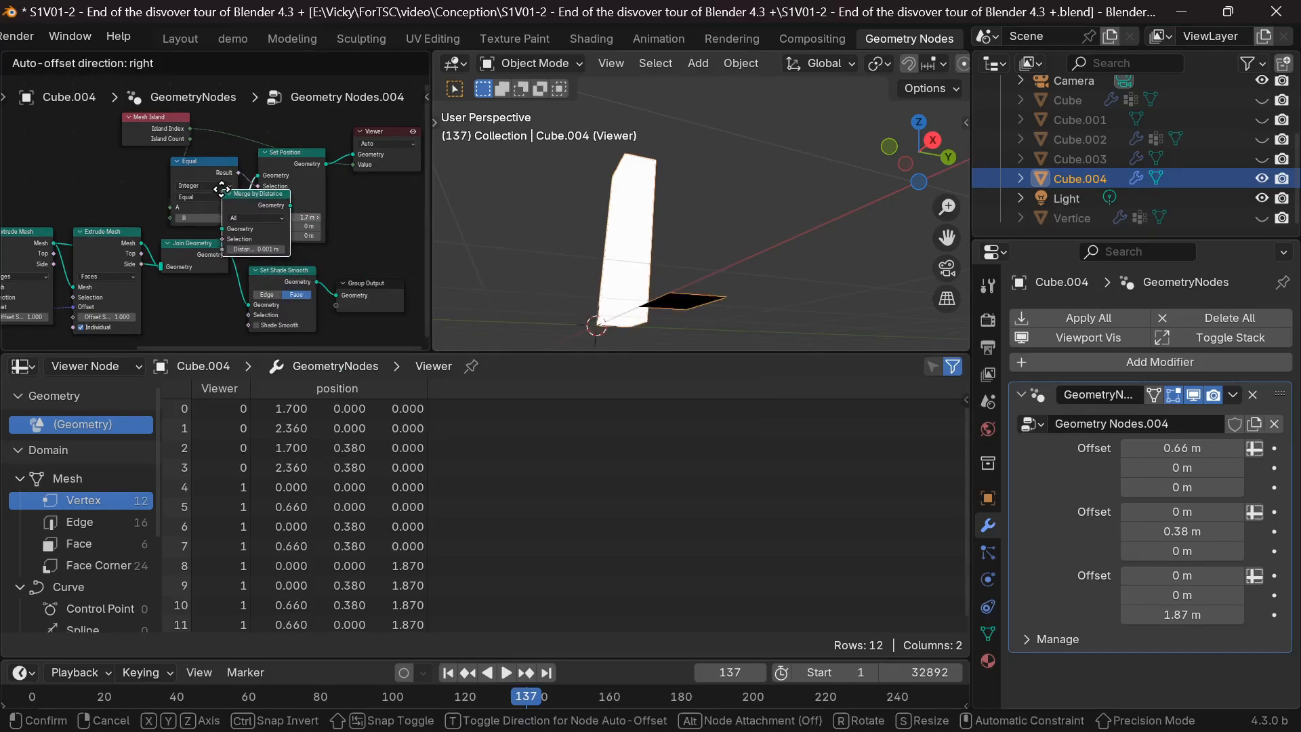
pyautogui.click(222, 187)
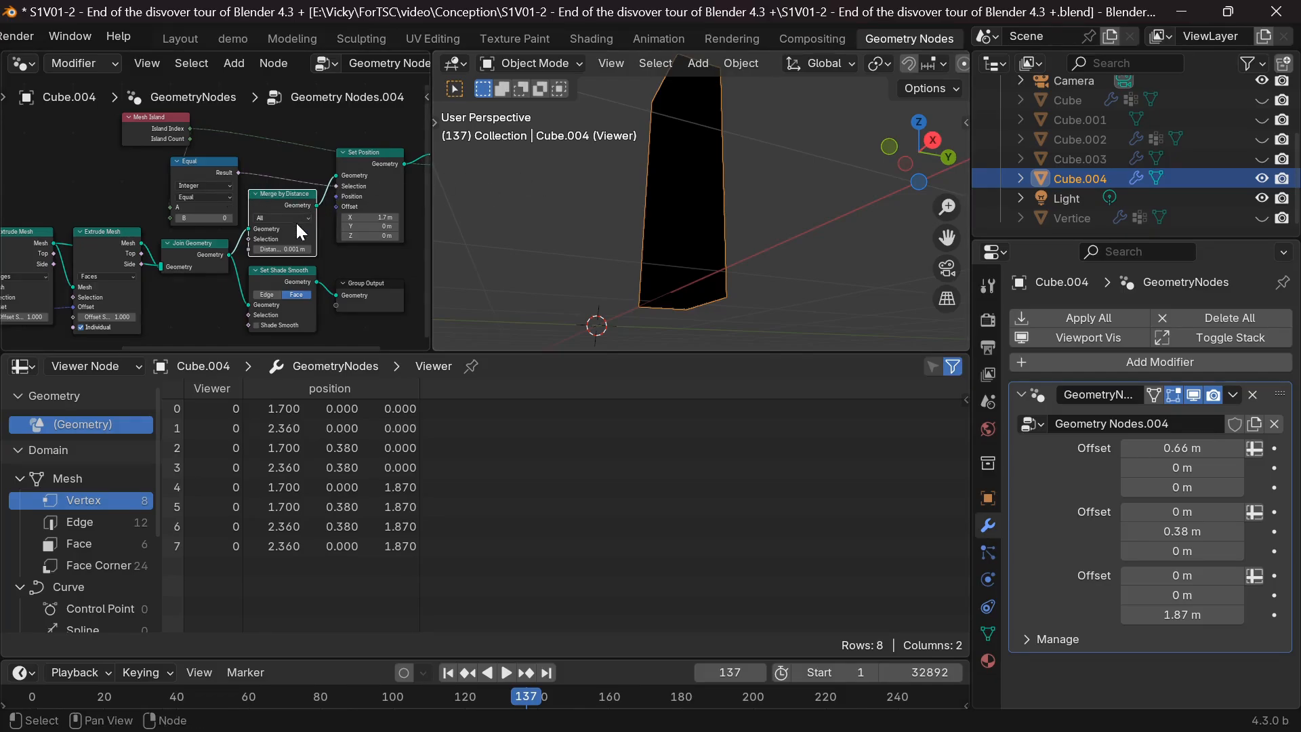
# Step: Try a merge distance of 0 m with Set Position's X offset at 2.4 m
pyautogui.moveTo(284, 248)
pyautogui.mouseDown()
pyautogui.moveTo(339, 248)
pyautogui.moveTo(288, 249)
pyautogui.mouseUp()
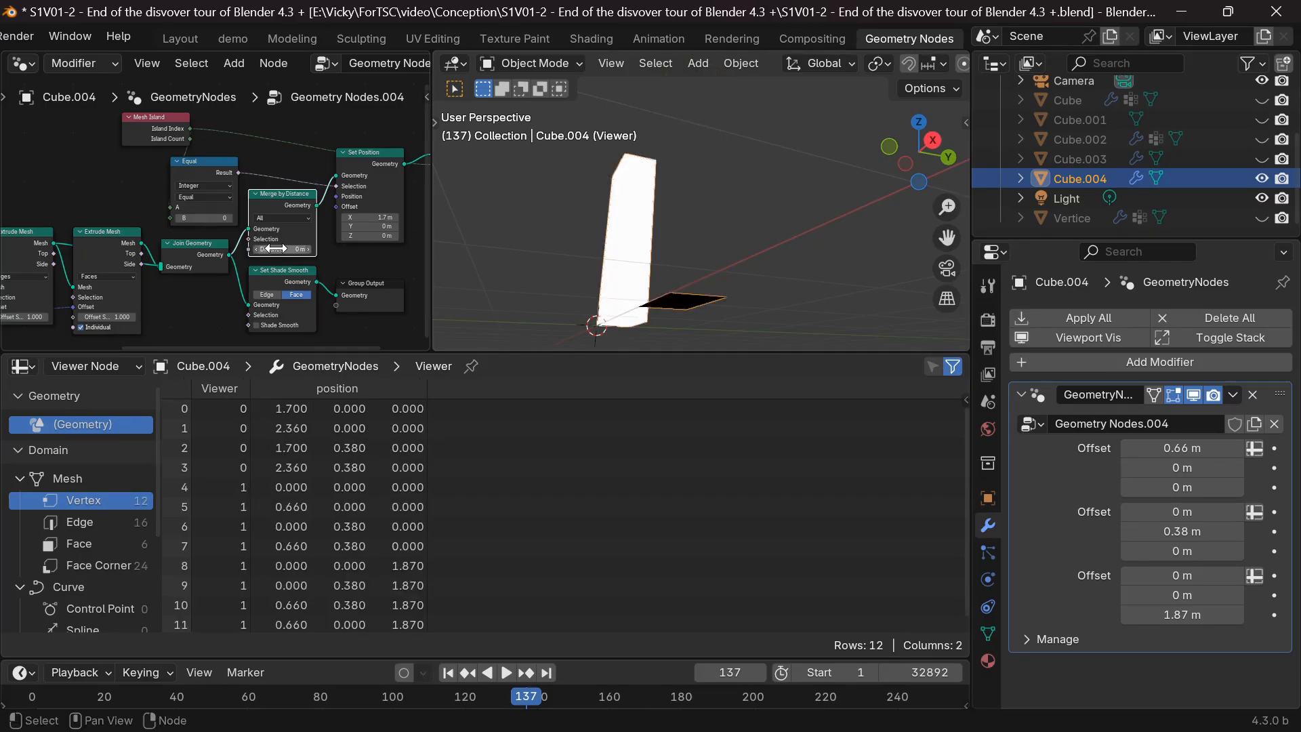
pyautogui.moveTo(373, 217)
pyautogui.mouseDown()
pyautogui.moveTo(400, 217)
pyautogui.moveTo(376, 217)
pyautogui.mouseUp()
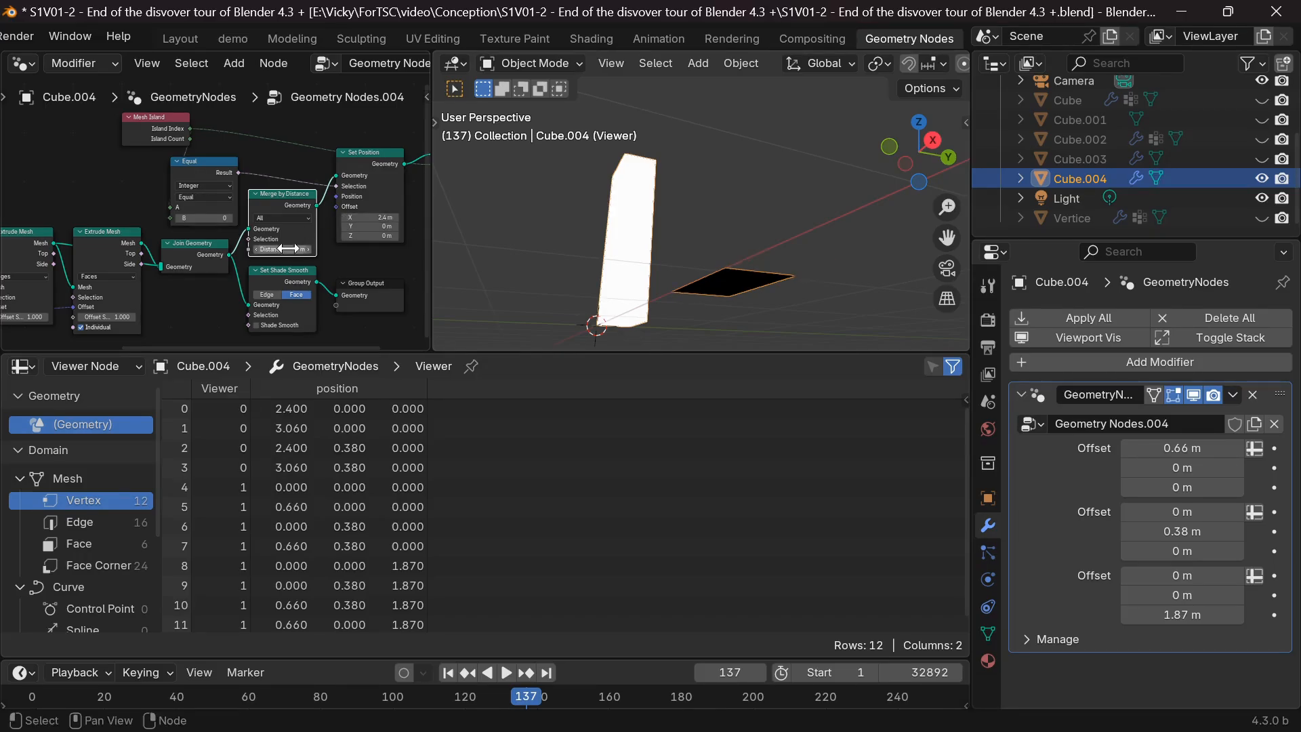
# Step: Set the merge distance to 0.000001 m and Set Position's X offset to 1.2 m
pyautogui.click(283, 248)
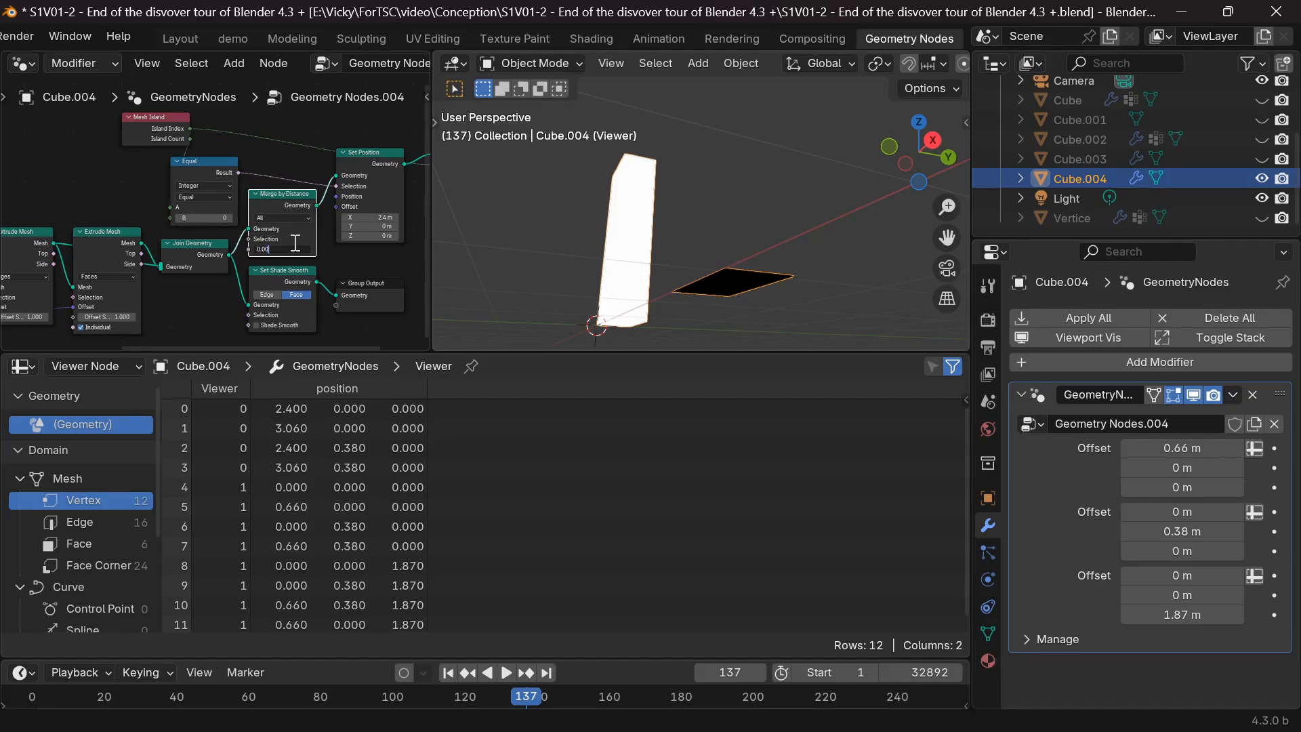
pyautogui.press('Return')
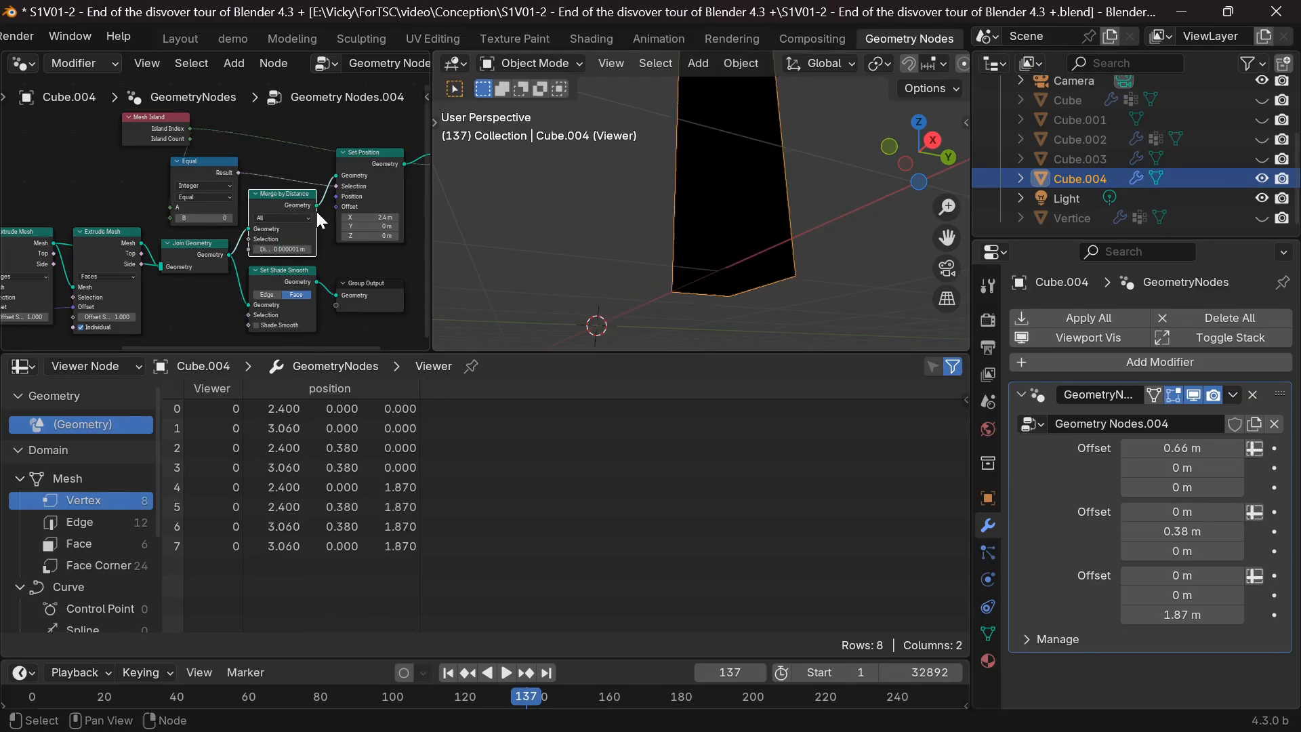
pyautogui.moveTo(375, 212)
pyautogui.mouseDown()
pyautogui.moveTo(325, 212)
pyautogui.moveTo(366, 212)
pyautogui.mouseUp()
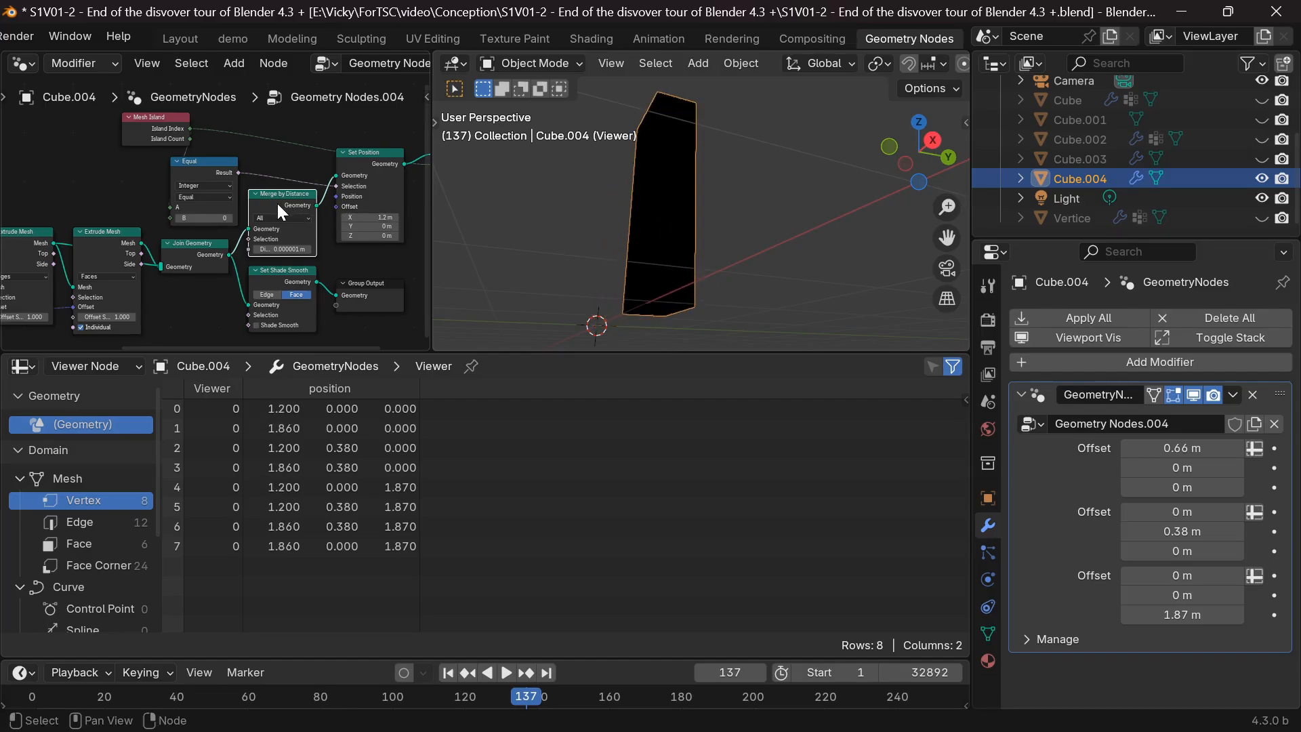
pyautogui.scroll(-2, 277, 204)
pyautogui.moveTo(274, 204); pyautogui.dragTo(243, 206, button='middle')
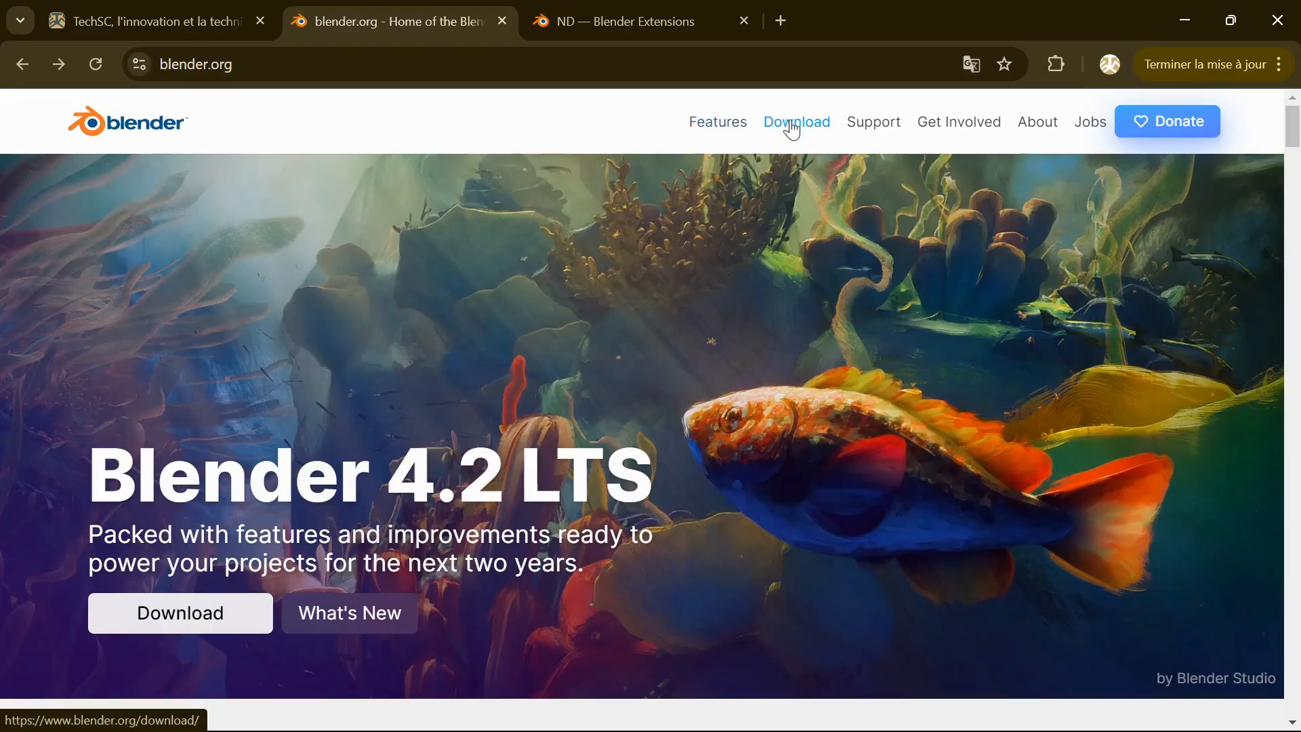
# Step: Switch to the browser, go to Blender's download page and open the Blender Experimental download
pyautogui.click(783, 119)
pyautogui.scroll(-12, 472, 392)
pyautogui.scroll(-10, 278, 460)
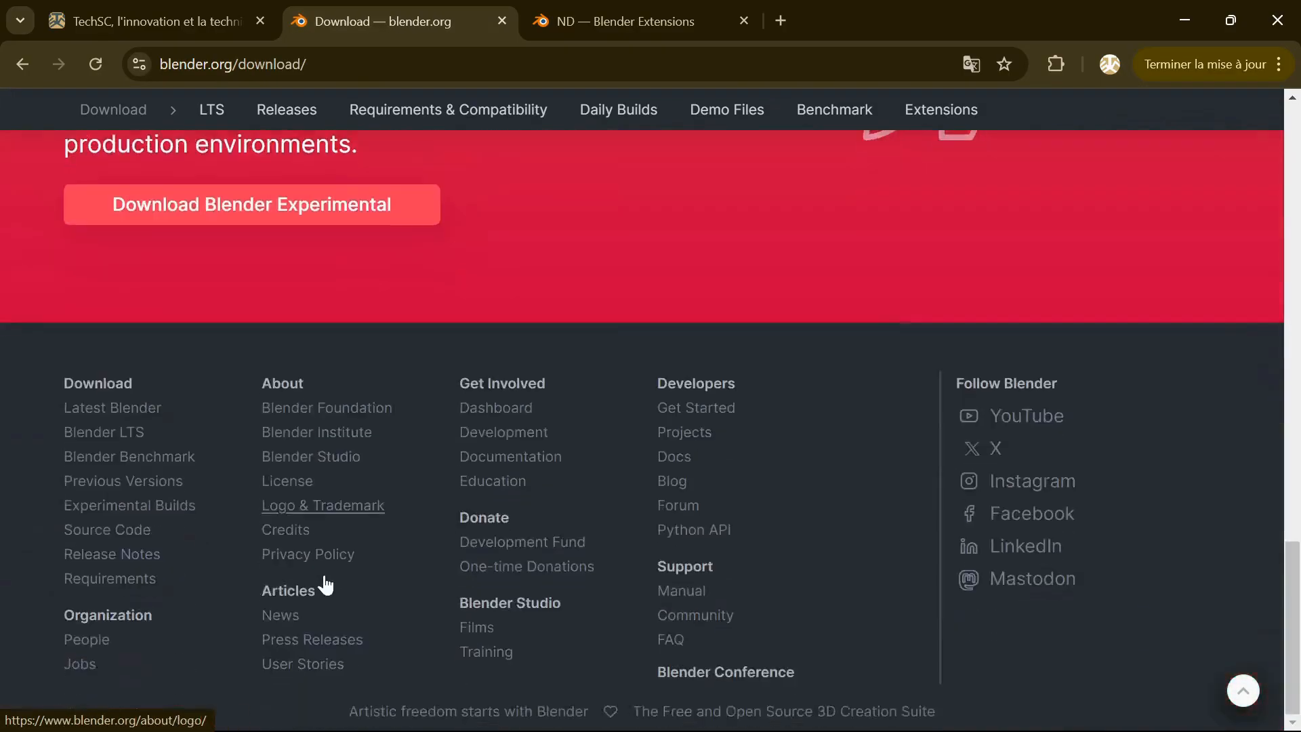
pyautogui.click(348, 210)
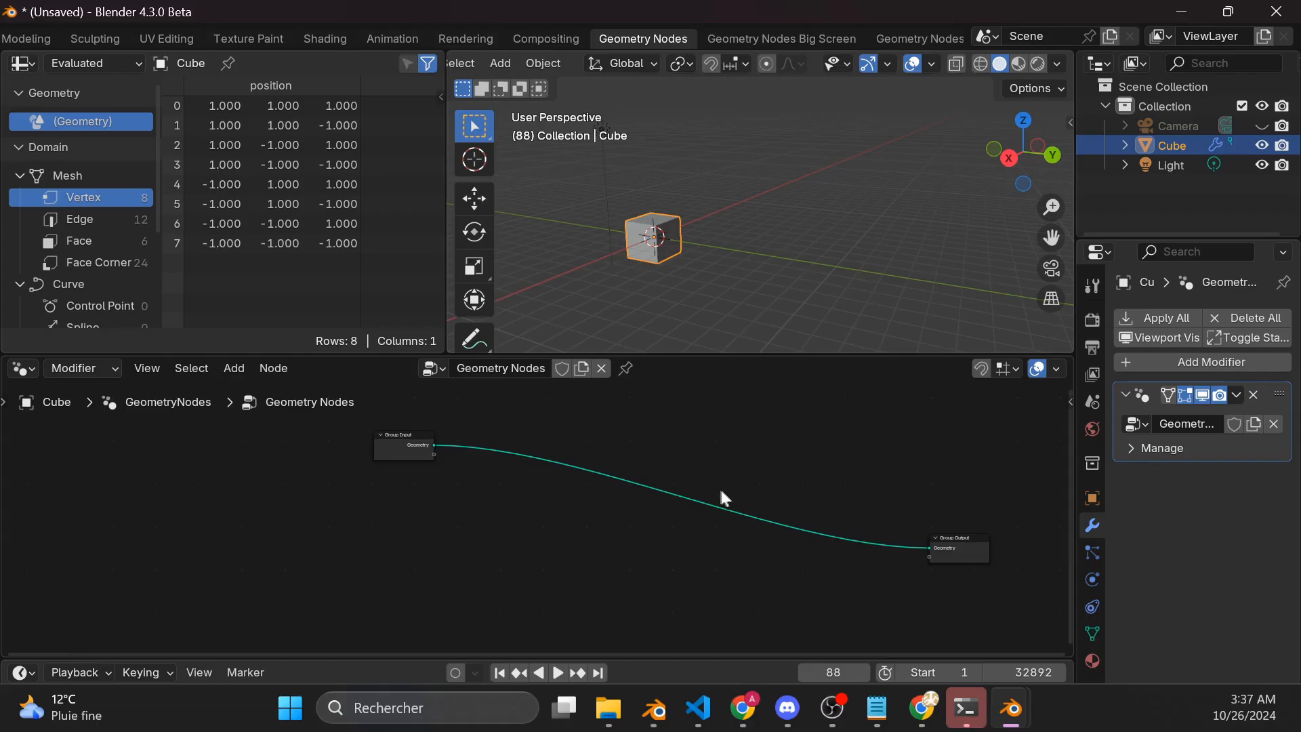
# Step: Insert an Extrude Mesh node on the link between Group Input and Group Output
pyautogui.moveTo(720, 492); pyautogui.dragTo(674, 489)
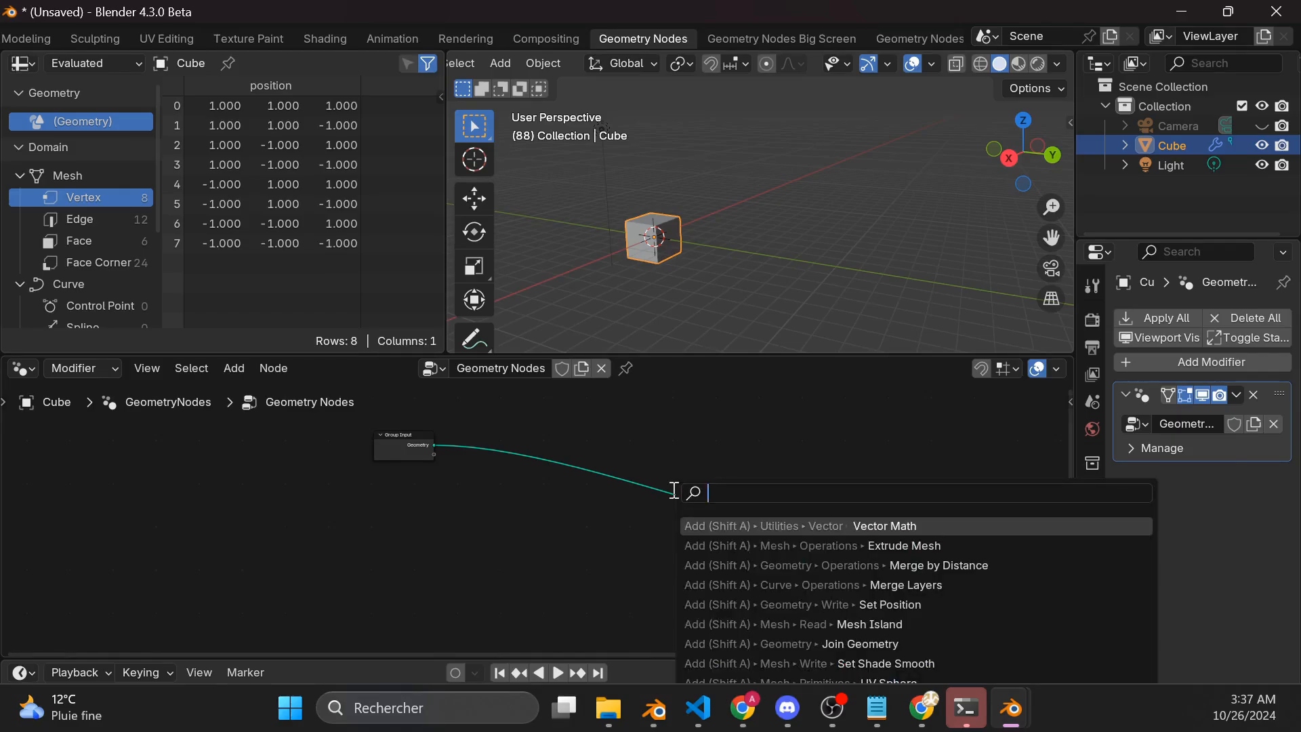
pyautogui.write('extrude')
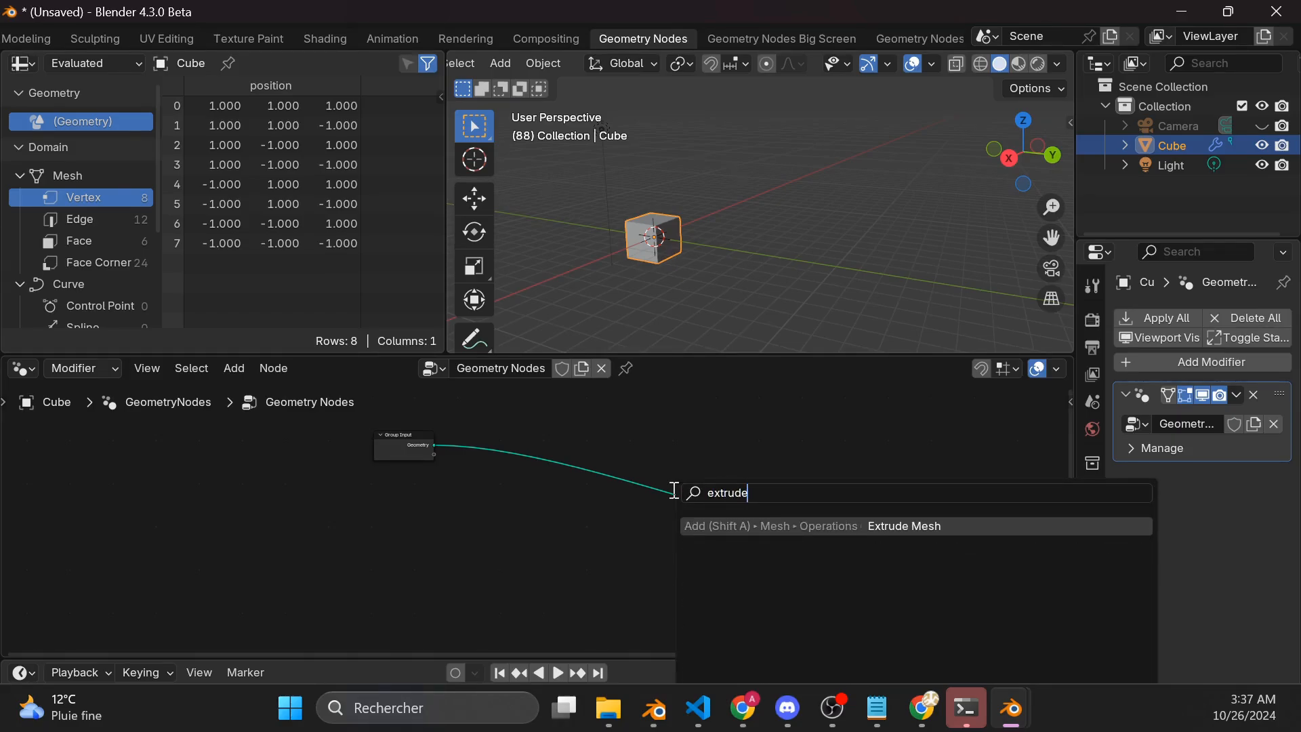
pyautogui.press('Return')
pyautogui.click(672, 488)
pyautogui.scroll(2, 657, 486)
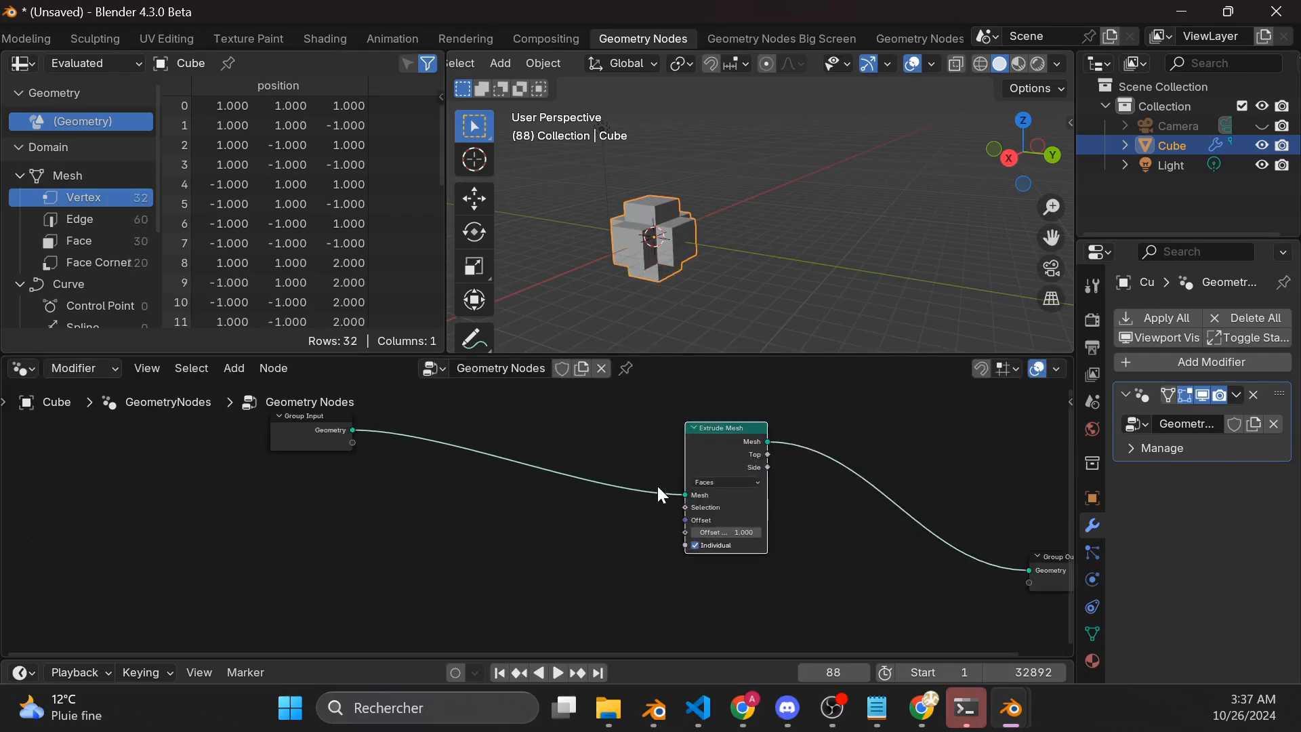
# Step: Feed Extrude Mesh's Offset from a Vector Math Multiply node, with a Normal node connected to its second Vector input
pyautogui.moveTo(681, 520); pyautogui.dragTo(630, 494)
pyautogui.write('multi')
pyautogui.press('Return')
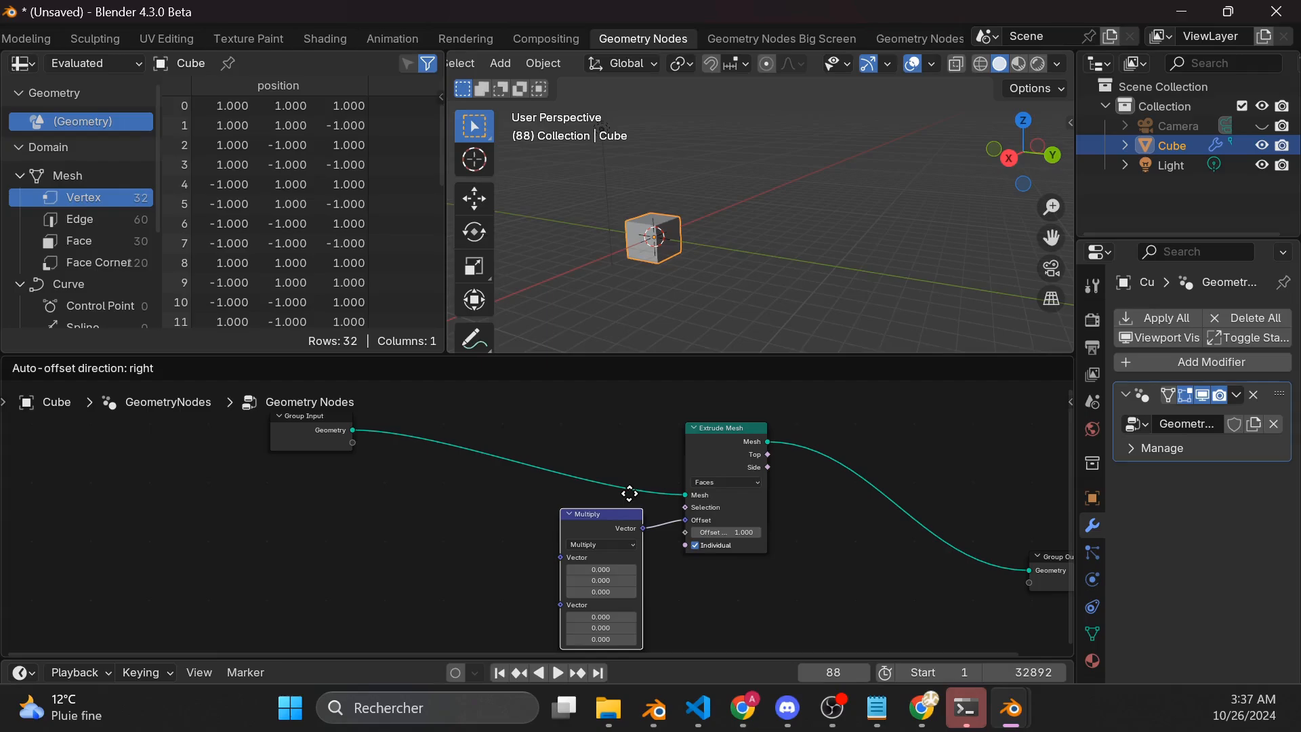
pyautogui.click(630, 493)
pyautogui.moveTo(542, 609); pyautogui.dragTo(535, 606)
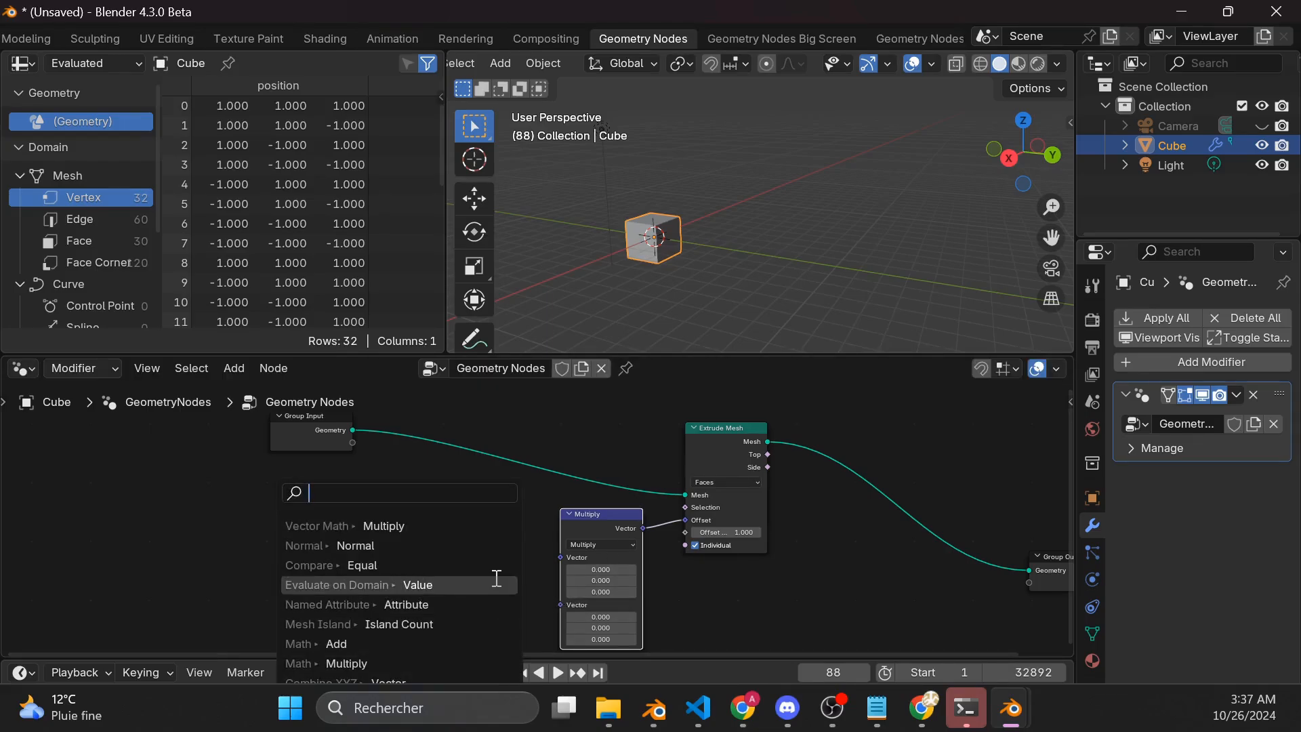
pyautogui.write('nor')
pyautogui.press('Return')
pyautogui.click(498, 584)
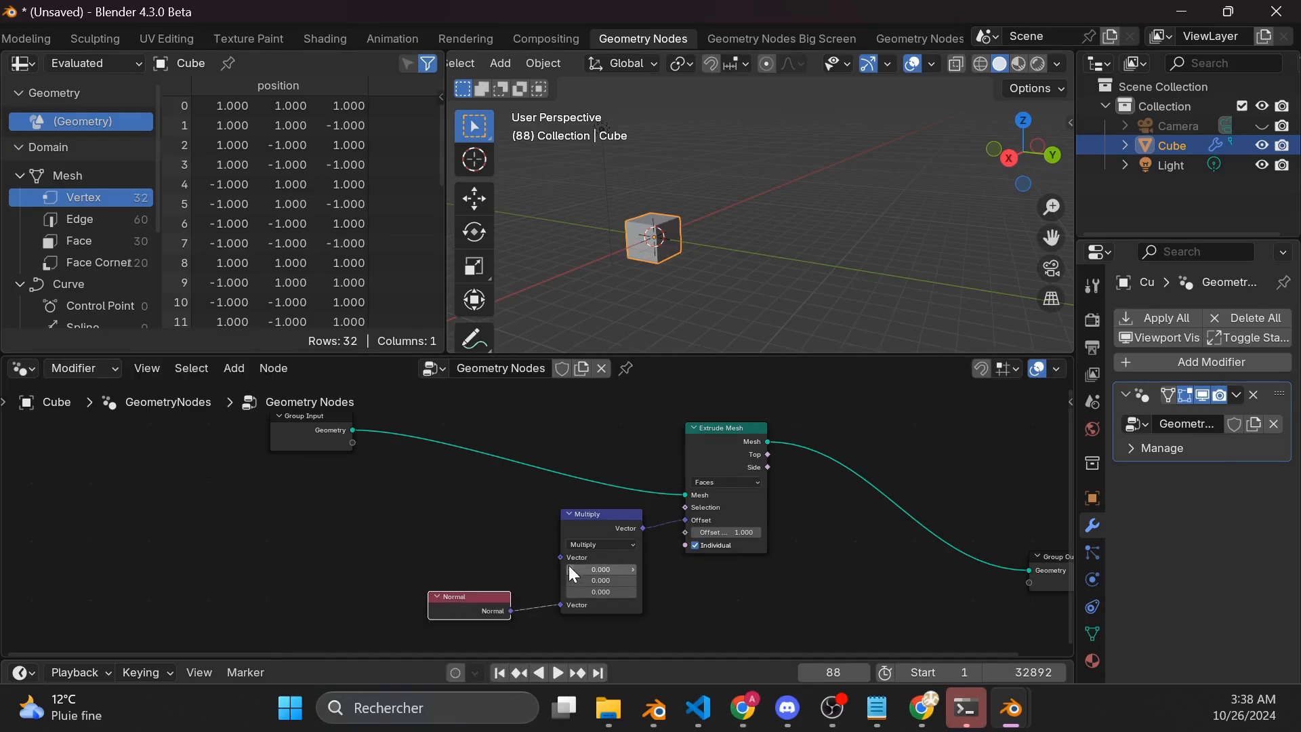
# Step: Expose the Multiply node's first Vector as a group input and set all three of its components to 1 in the modifier
pyautogui.moveTo(561, 557); pyautogui.dragTo(353, 443)
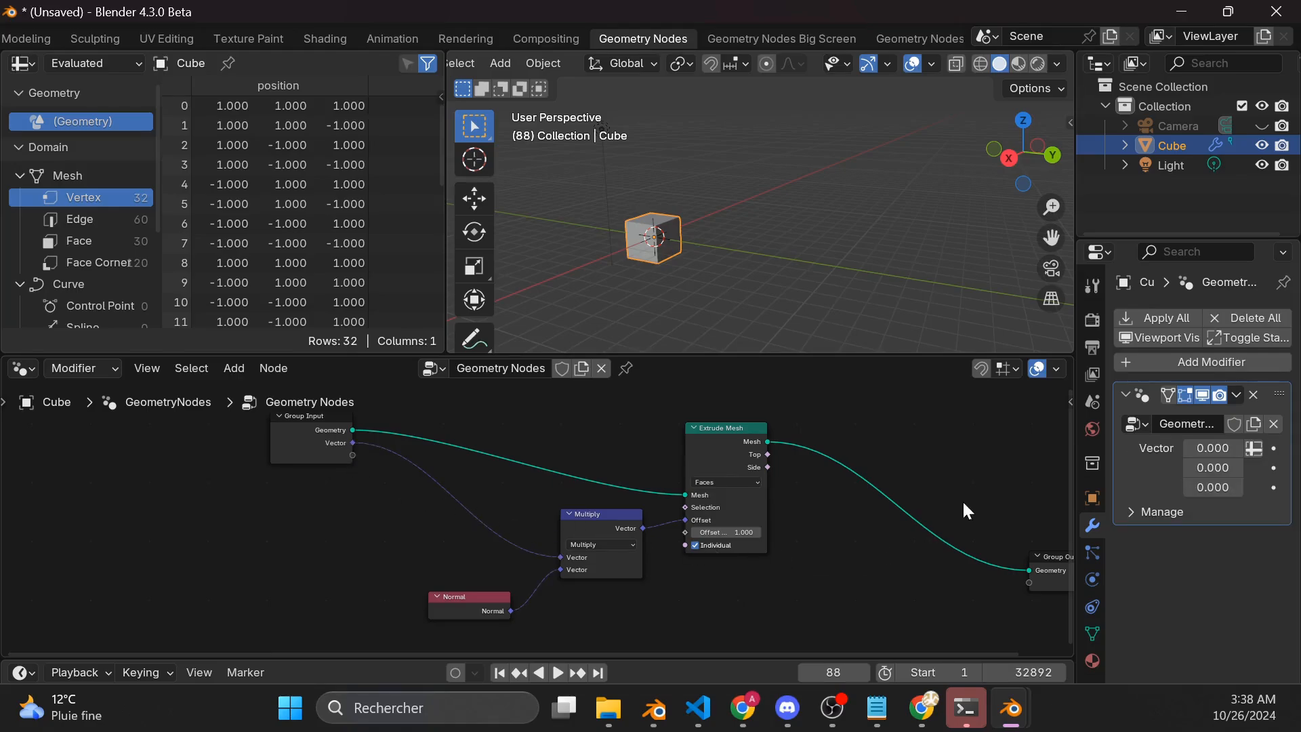
pyautogui.click(867, 238)
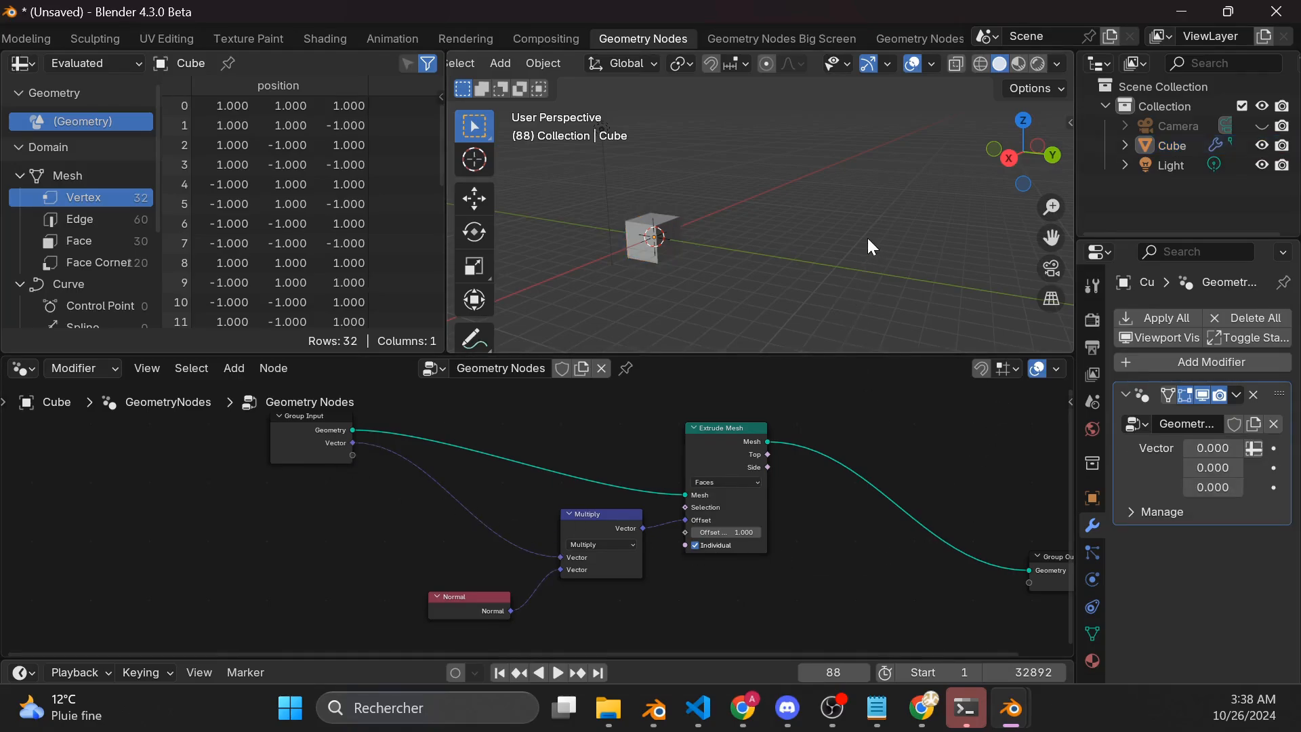
pyautogui.press('n')
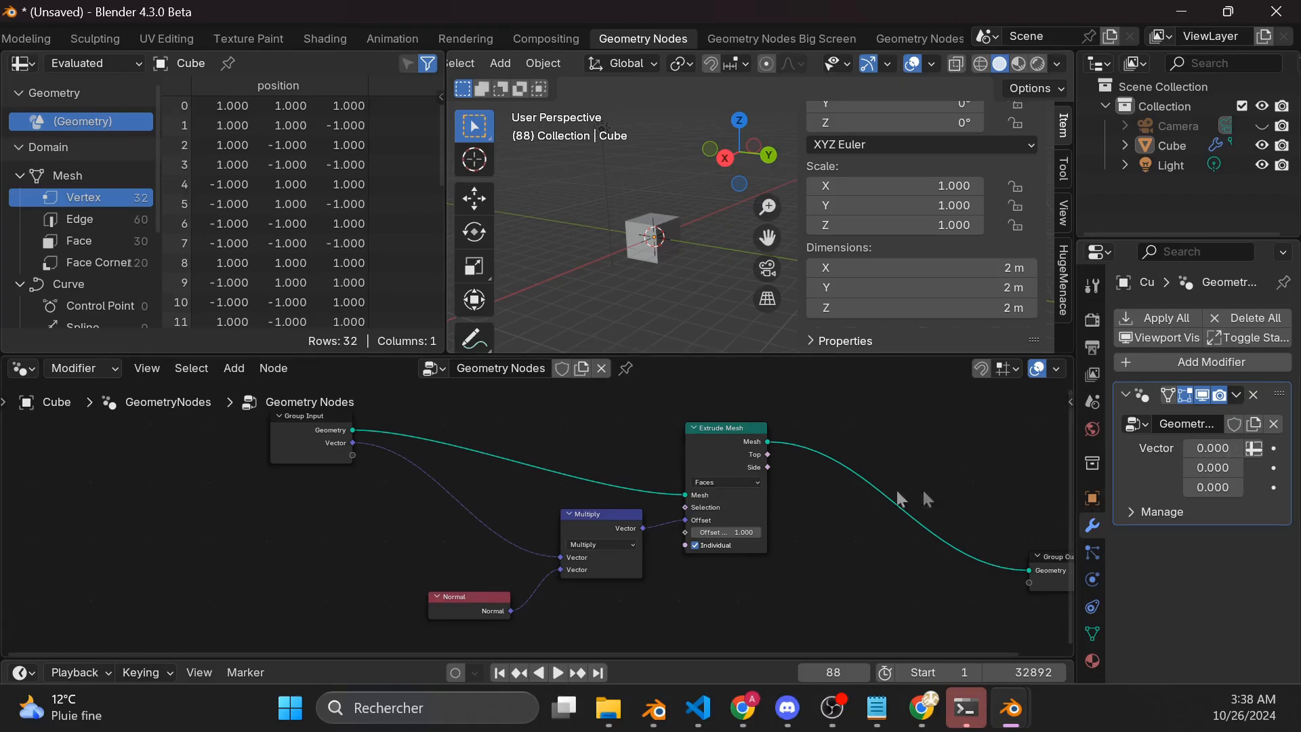
pyautogui.moveTo(1198, 448); pyautogui.dragTo(1198, 487)
pyautogui.write('1')
pyautogui.press('Return')
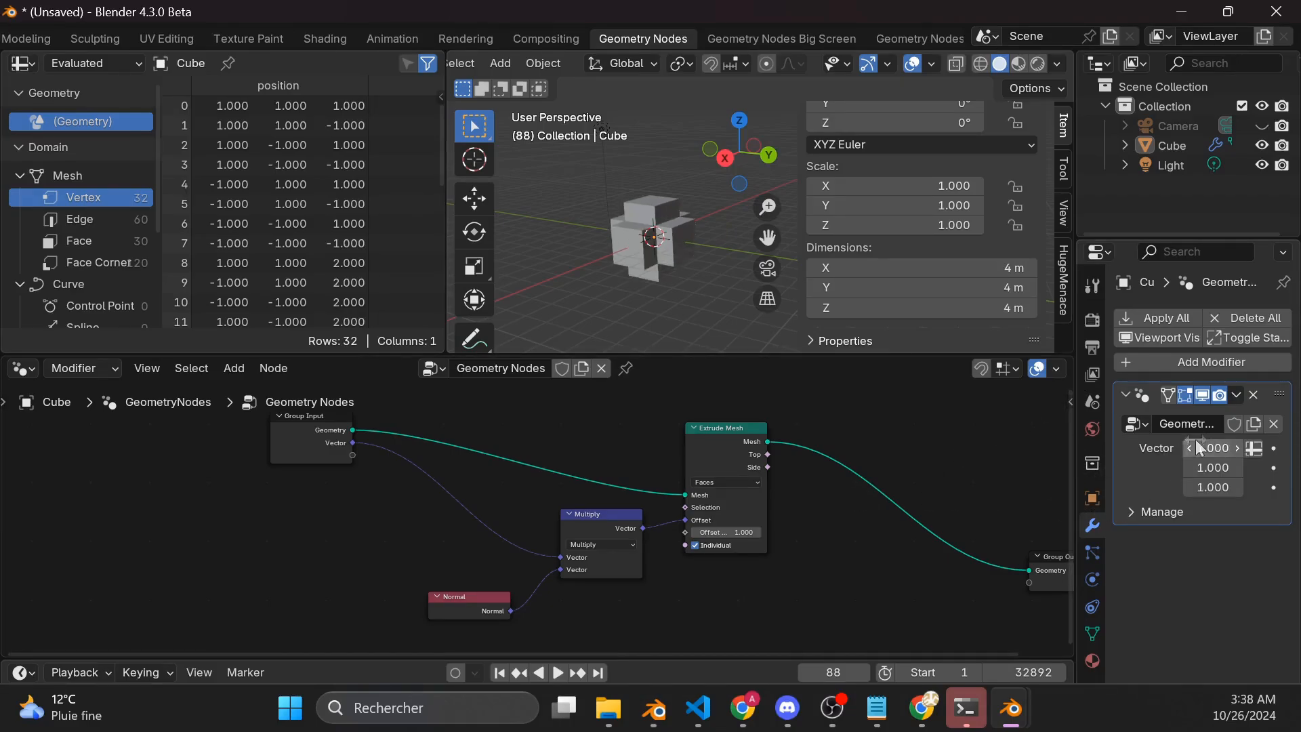
# Step: Toggle the geometry nodes modifier's viewport display off and on to compare the plain cube with the extruded one
pyautogui.hotkey('alt', 'Tab')
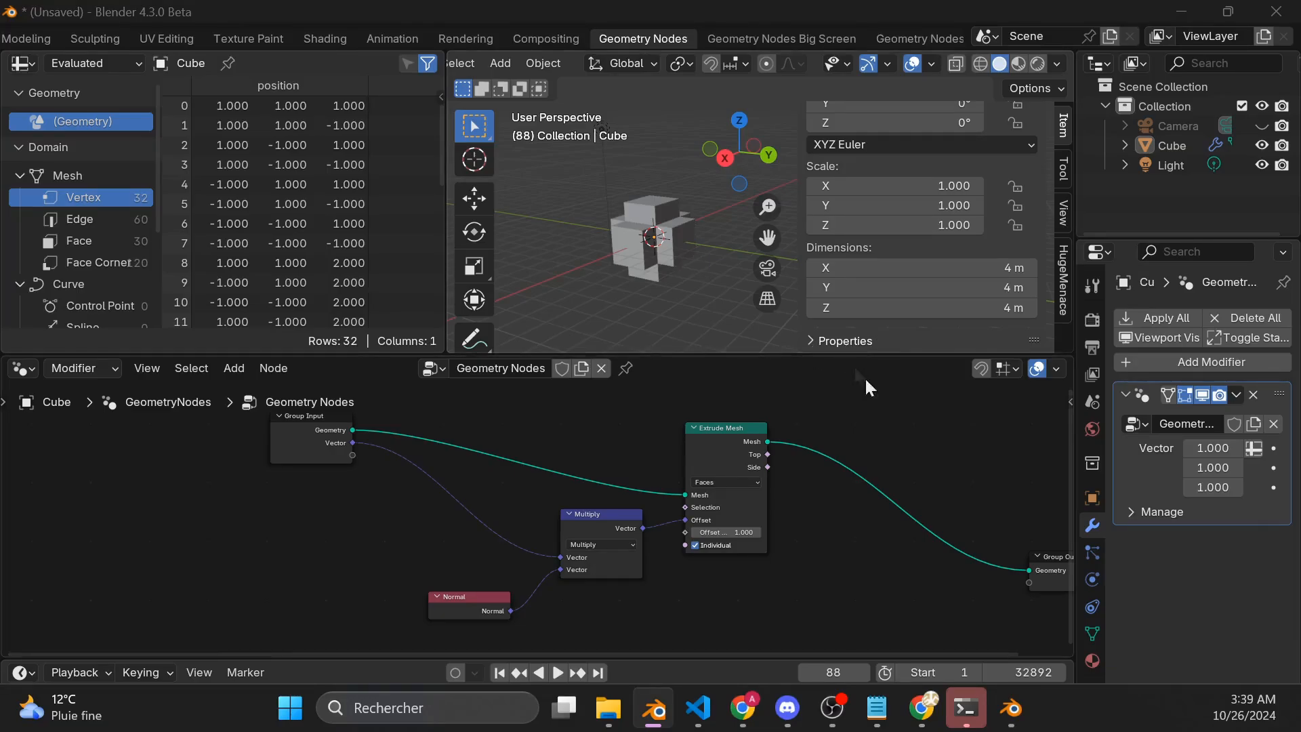
pyautogui.click(1202, 393)
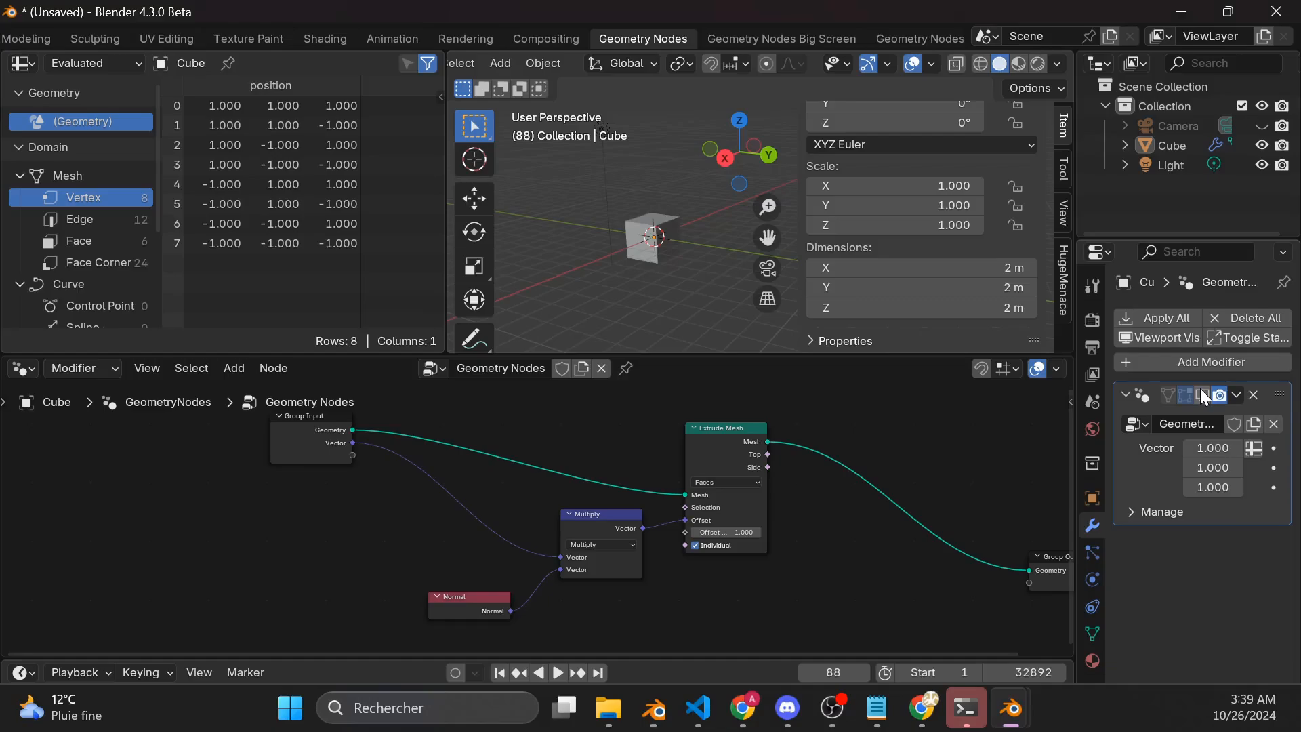
pyautogui.click(1202, 393)
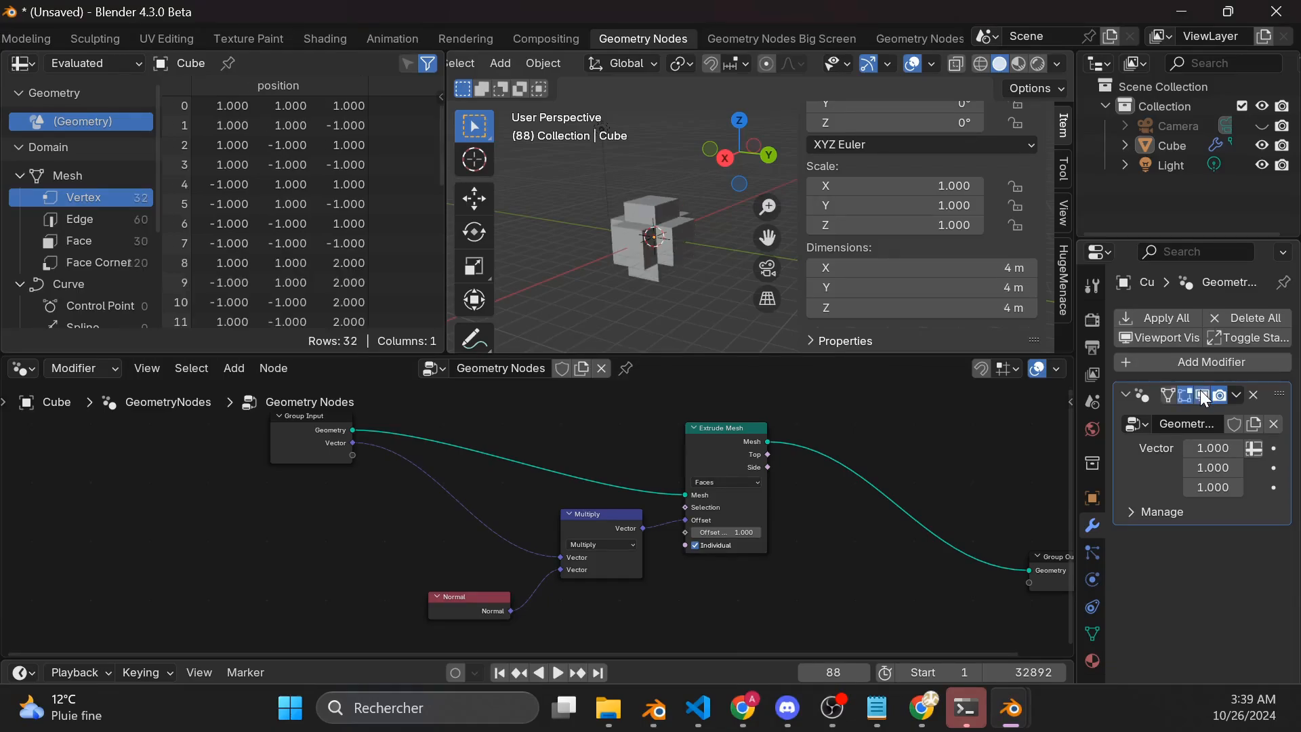
pyautogui.click(1202, 394)
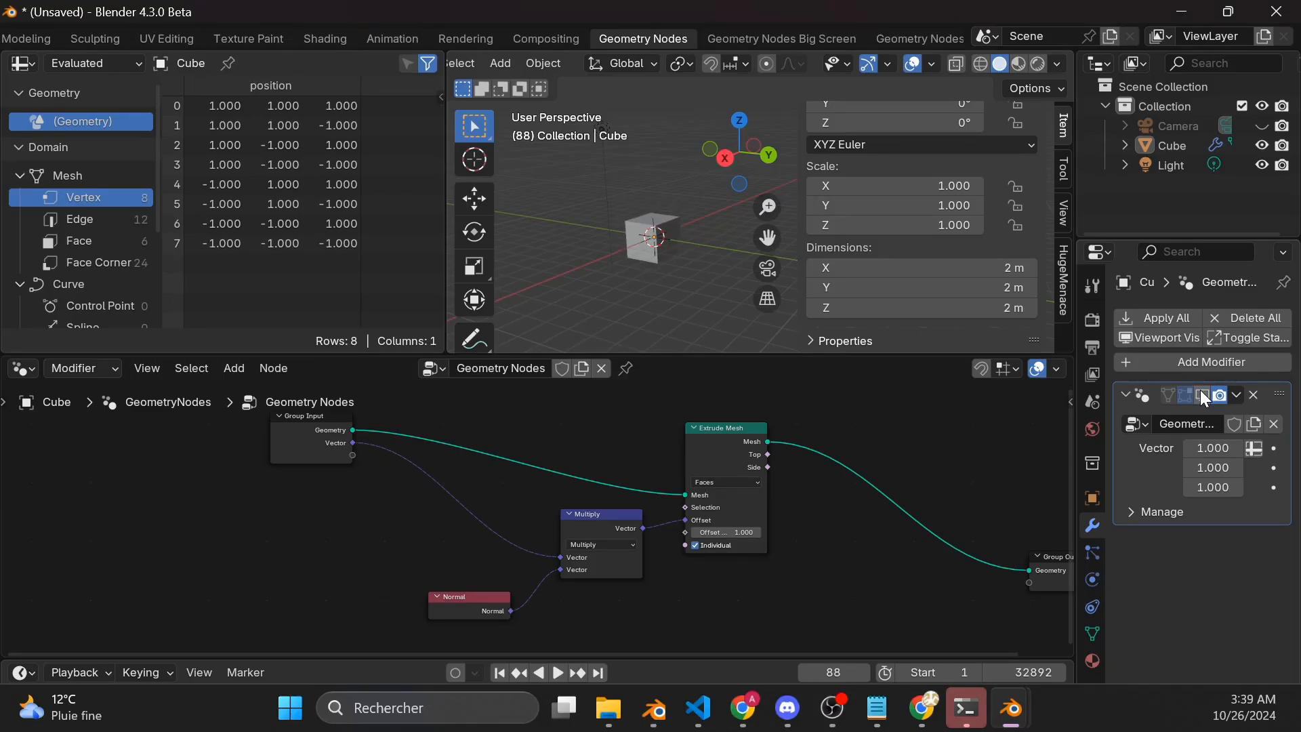
pyautogui.click(1201, 394)
pyautogui.click(1201, 395)
pyautogui.click(1202, 394)
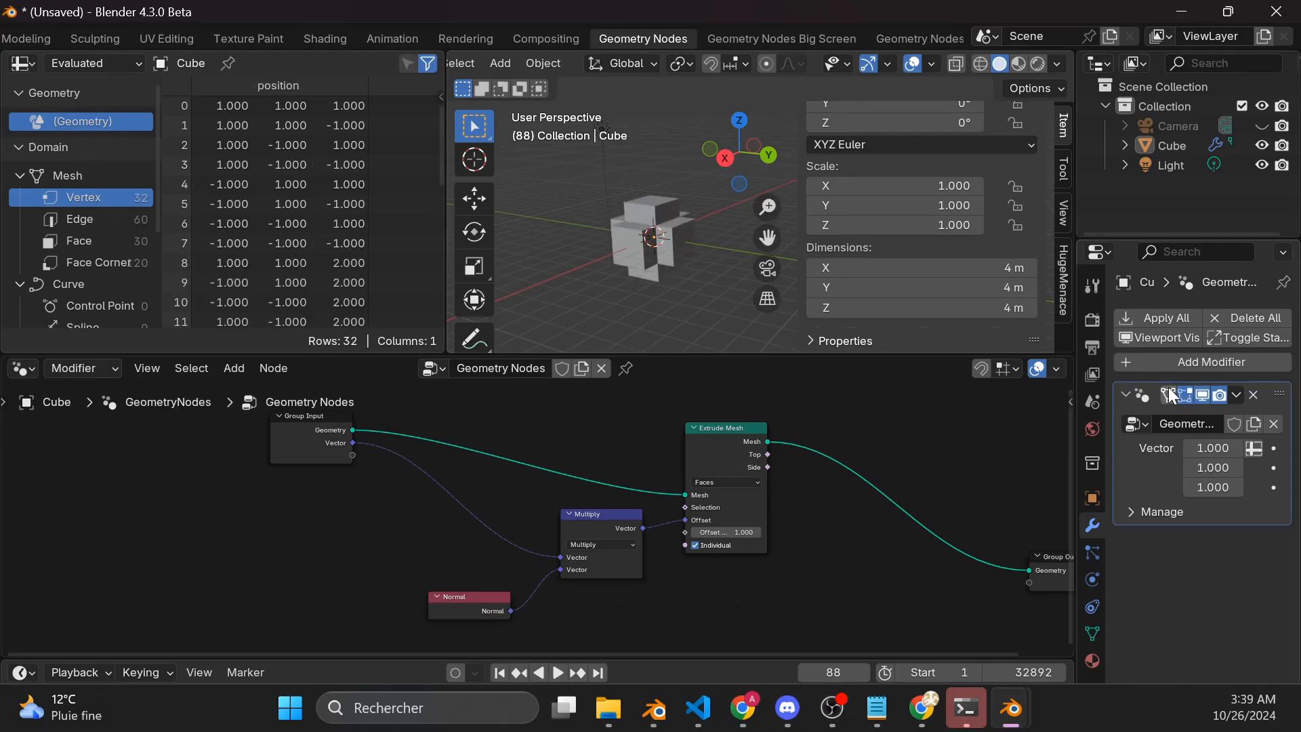
# Step: Enter Edit Mode on the cube and enable the modifier's On Cage display
pyautogui.click(1169, 391)
pyautogui.press('Tab')
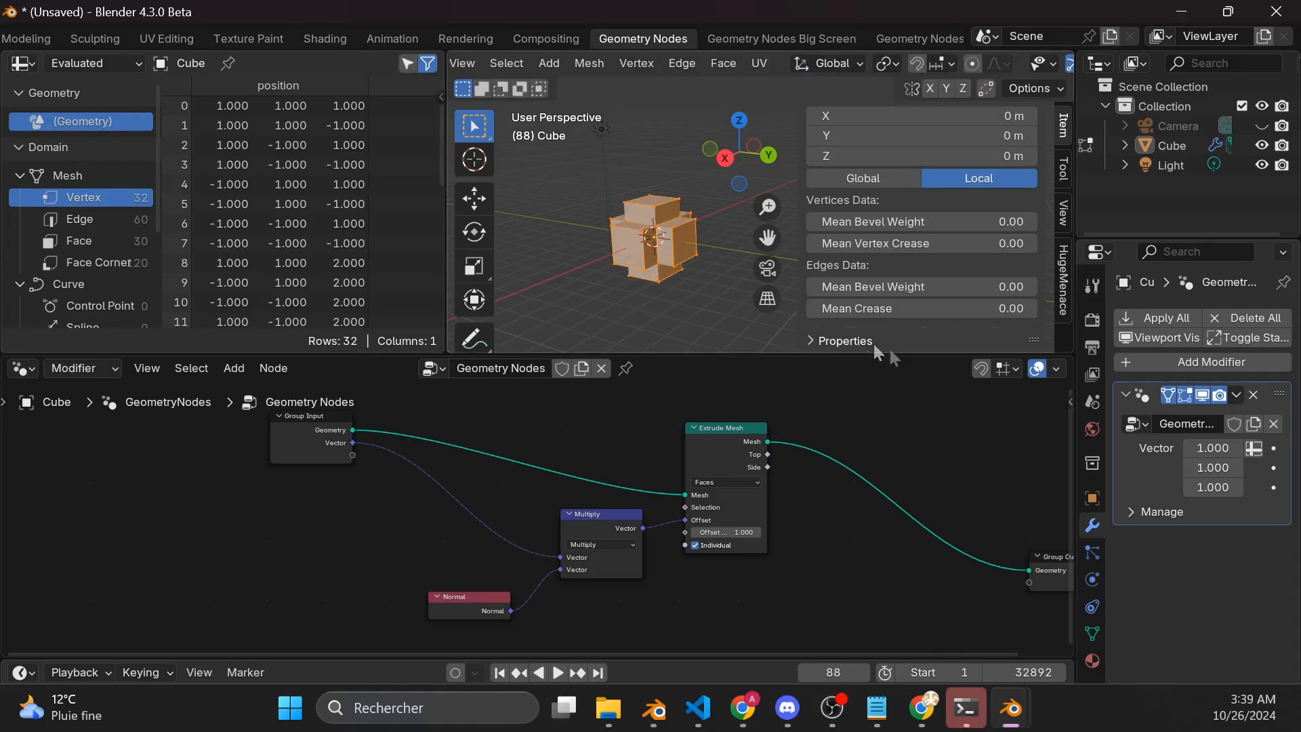
pyautogui.click(1171, 391)
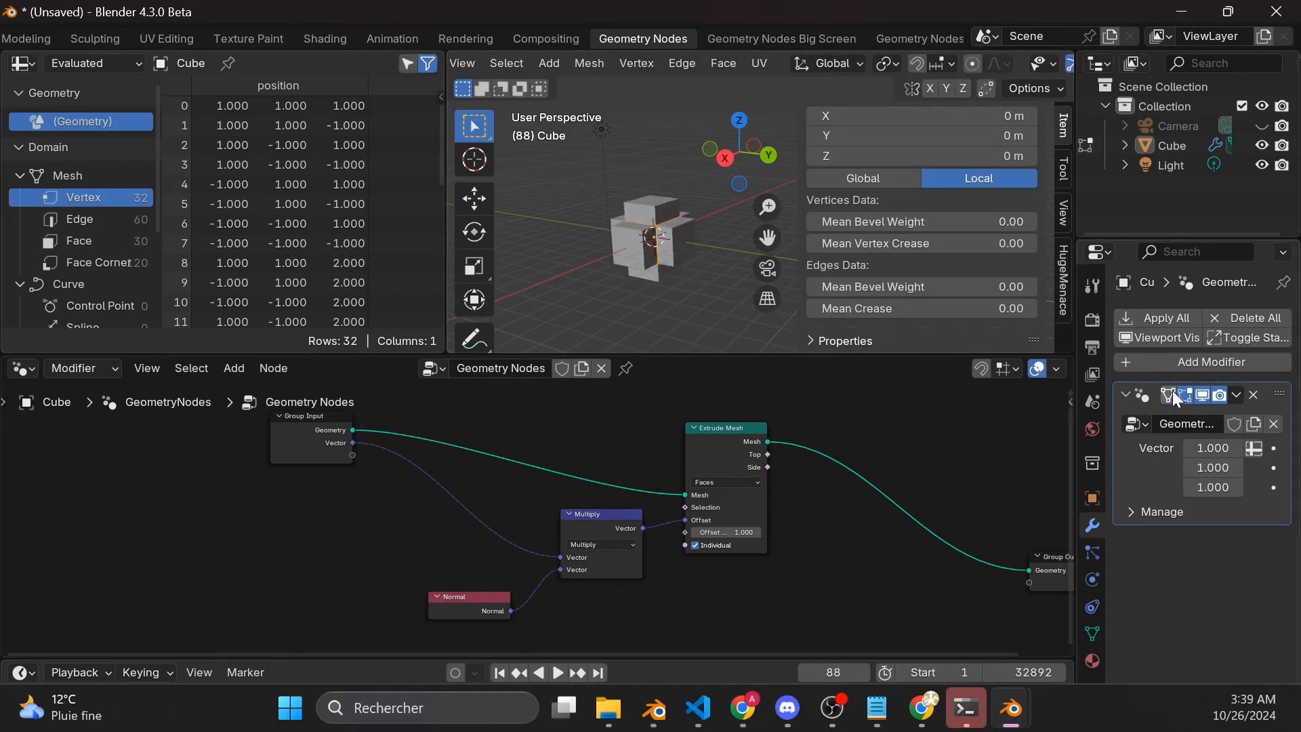
pyautogui.click(1171, 392)
pyautogui.click(1171, 391)
pyautogui.click(1169, 394)
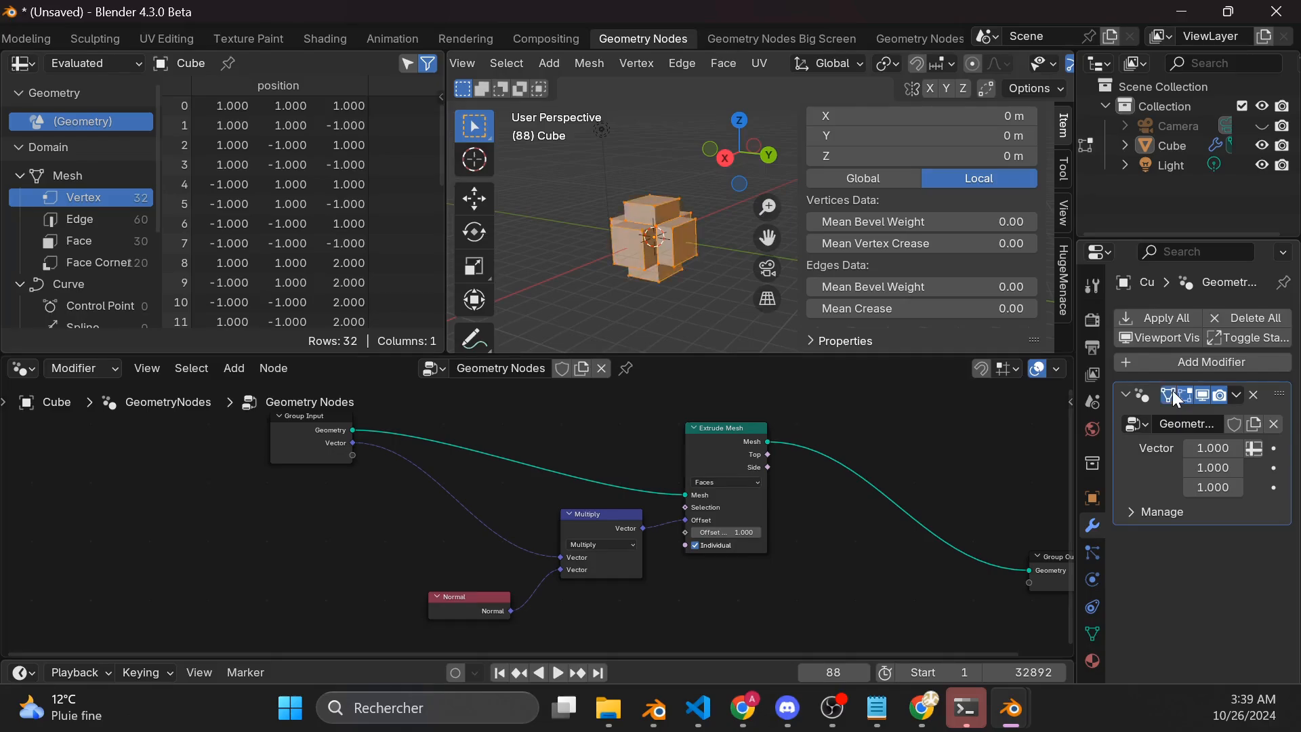
# Step: Select single corner vertices of the extruded cube in Edit Mode to examine the cage and their coordinates
pyautogui.scroll(6, 719, 264)
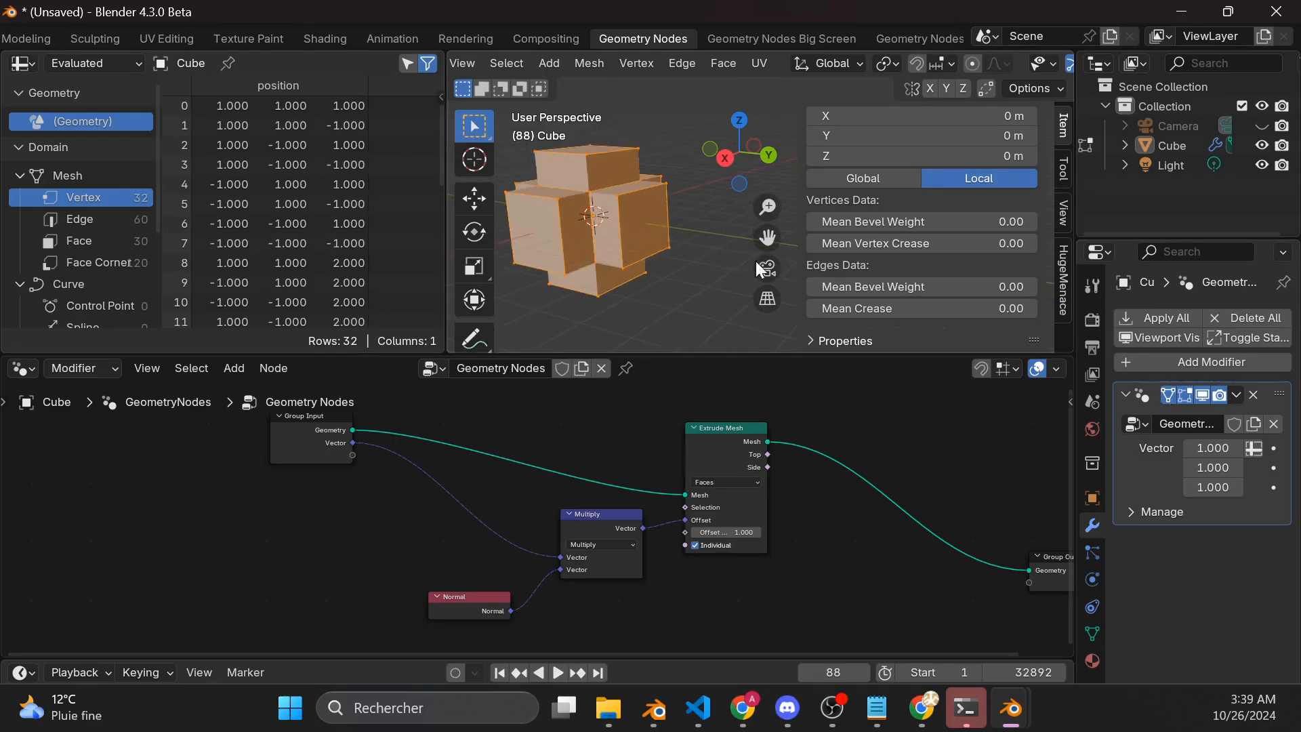
pyautogui.scroll(-6, 599, 238)
pyautogui.scroll(4, 542, 208)
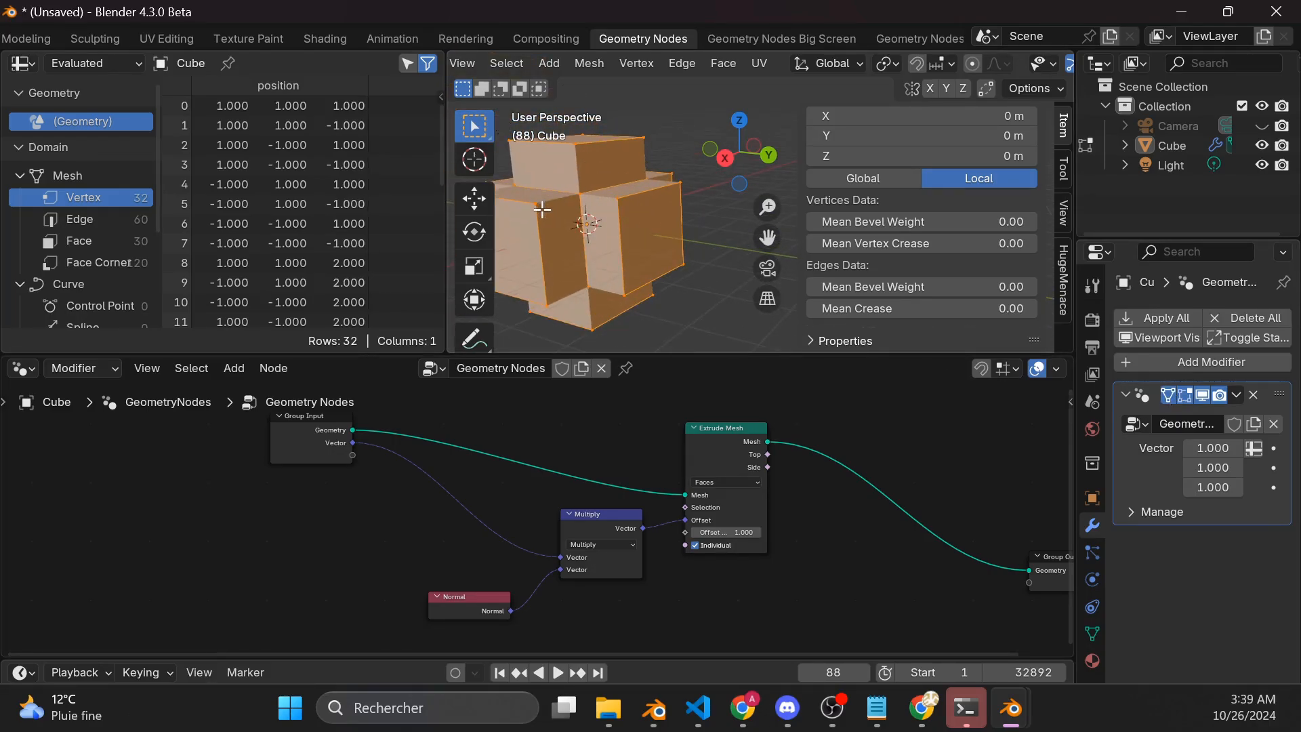
pyautogui.click(543, 208)
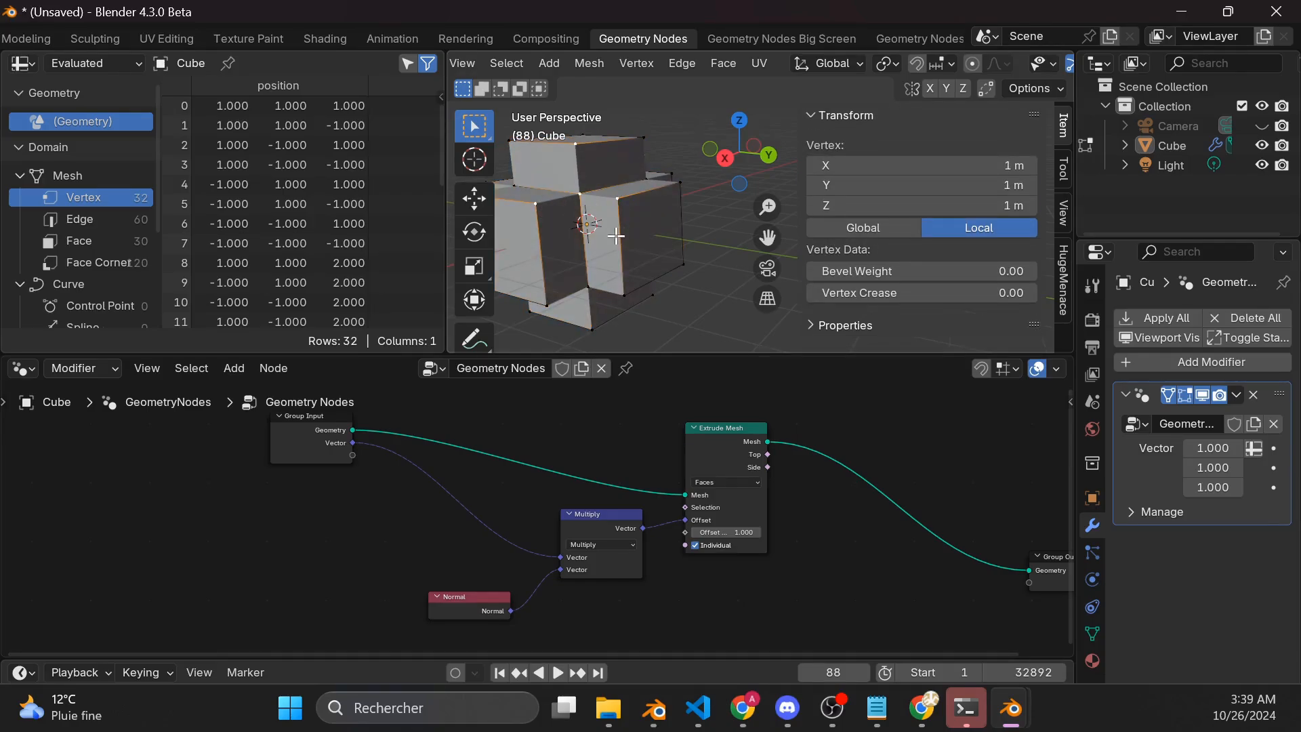
pyautogui.scroll(-2, 614, 242)
pyautogui.moveTo(615, 242); pyautogui.dragTo(646, 246, button='middle')
pyautogui.click(577, 228)
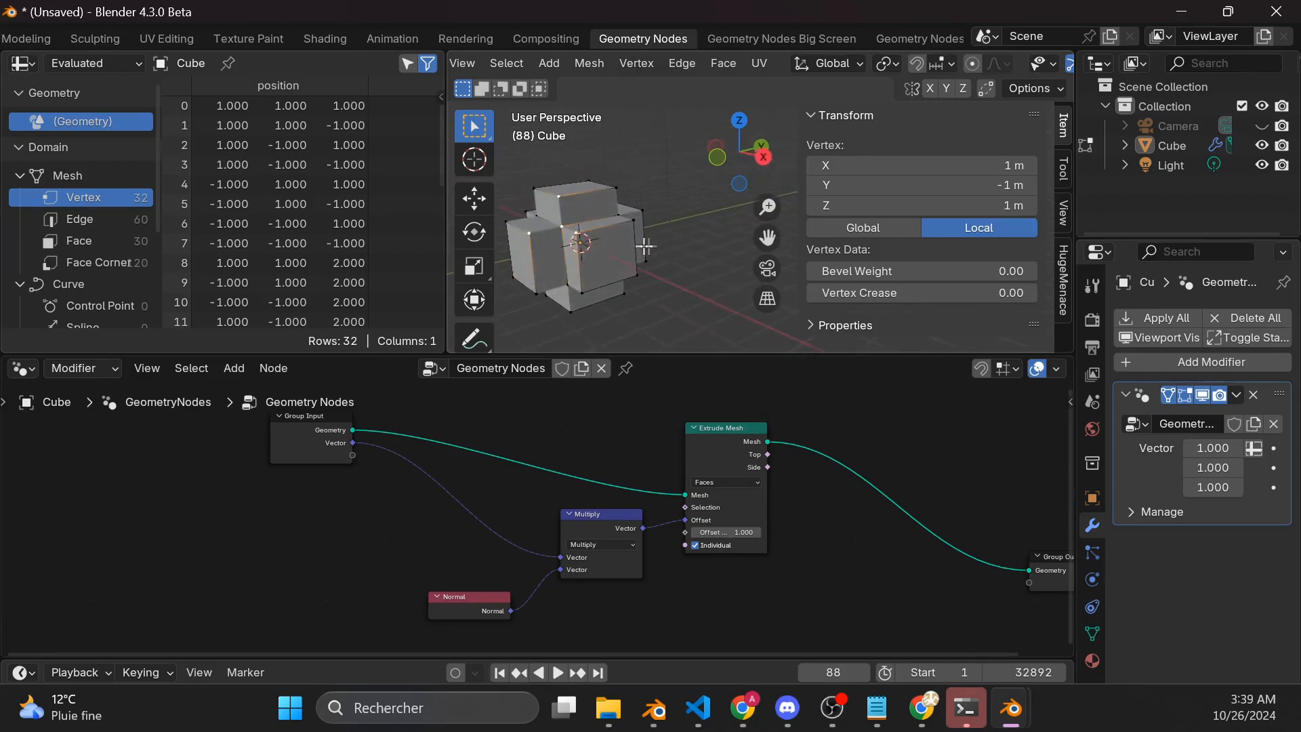
# Step: Return to Object Mode, select the cube and bring its dimensions into view
pyautogui.press('Tab')
pyautogui.click(588, 266)
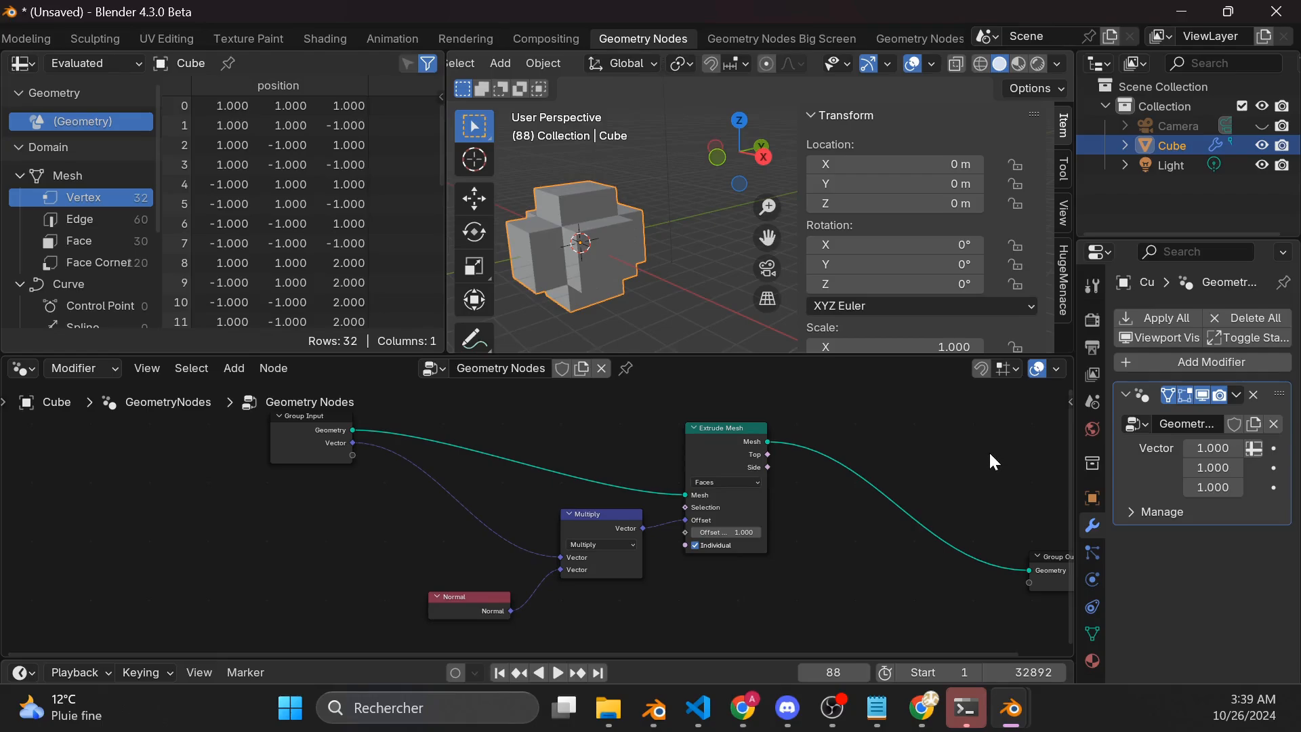
pyautogui.scroll(-5, 886, 261)
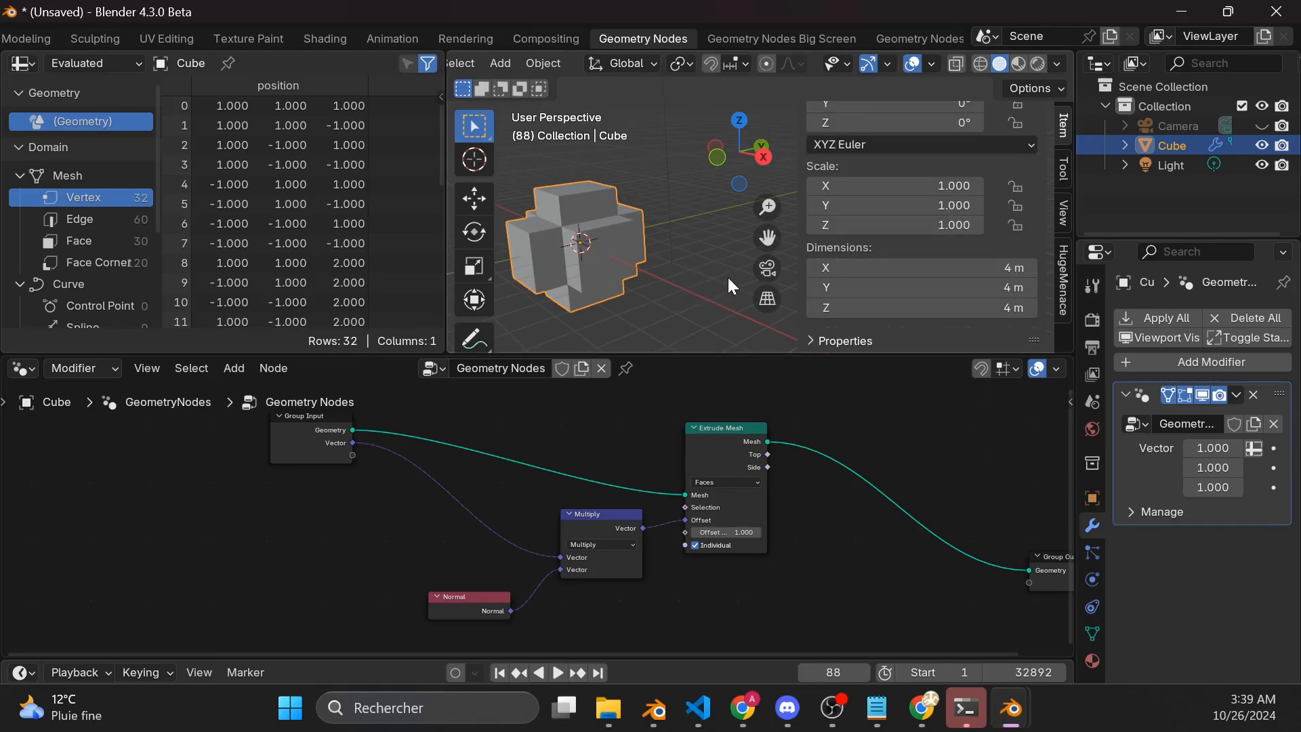
# Step: With the modifier disabled in the viewport, set the cube's X, Y and Z dimensions to 1 m and apply location, rotation and scale
pyautogui.click(1204, 396)
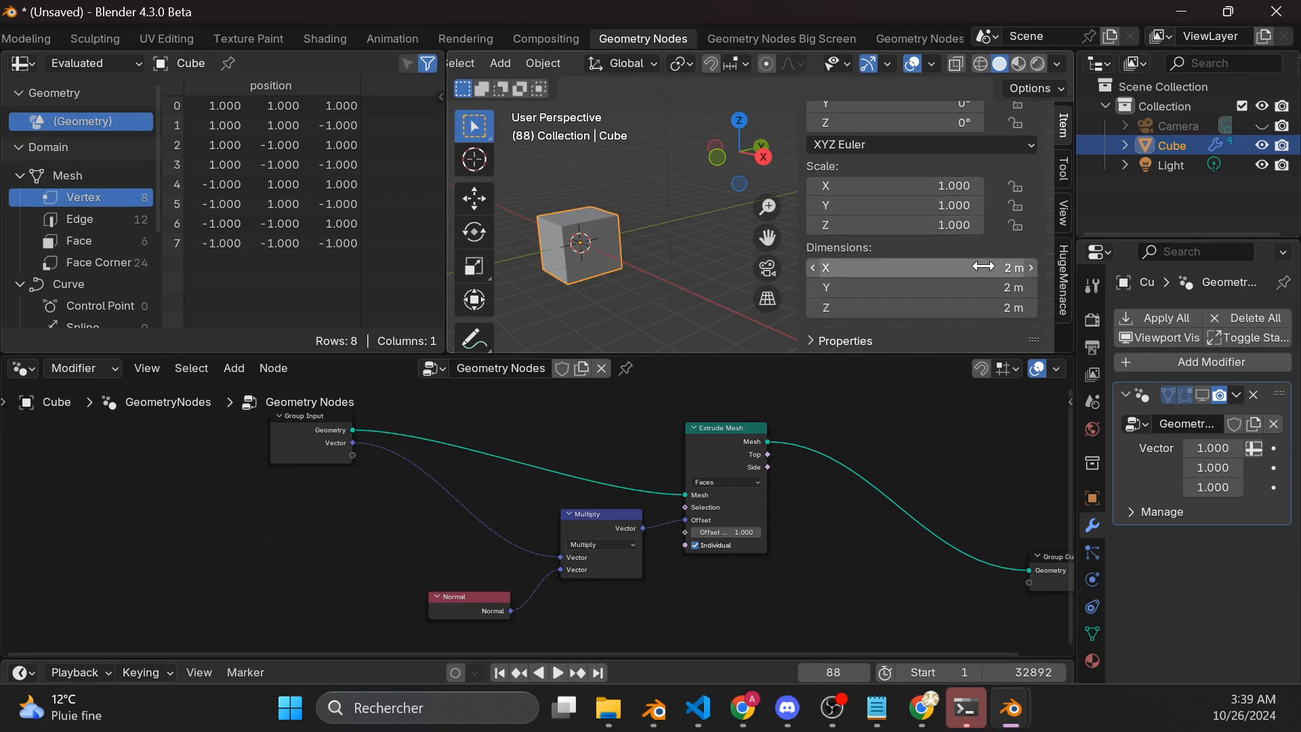
pyautogui.moveTo(984, 268); pyautogui.dragTo(984, 308)
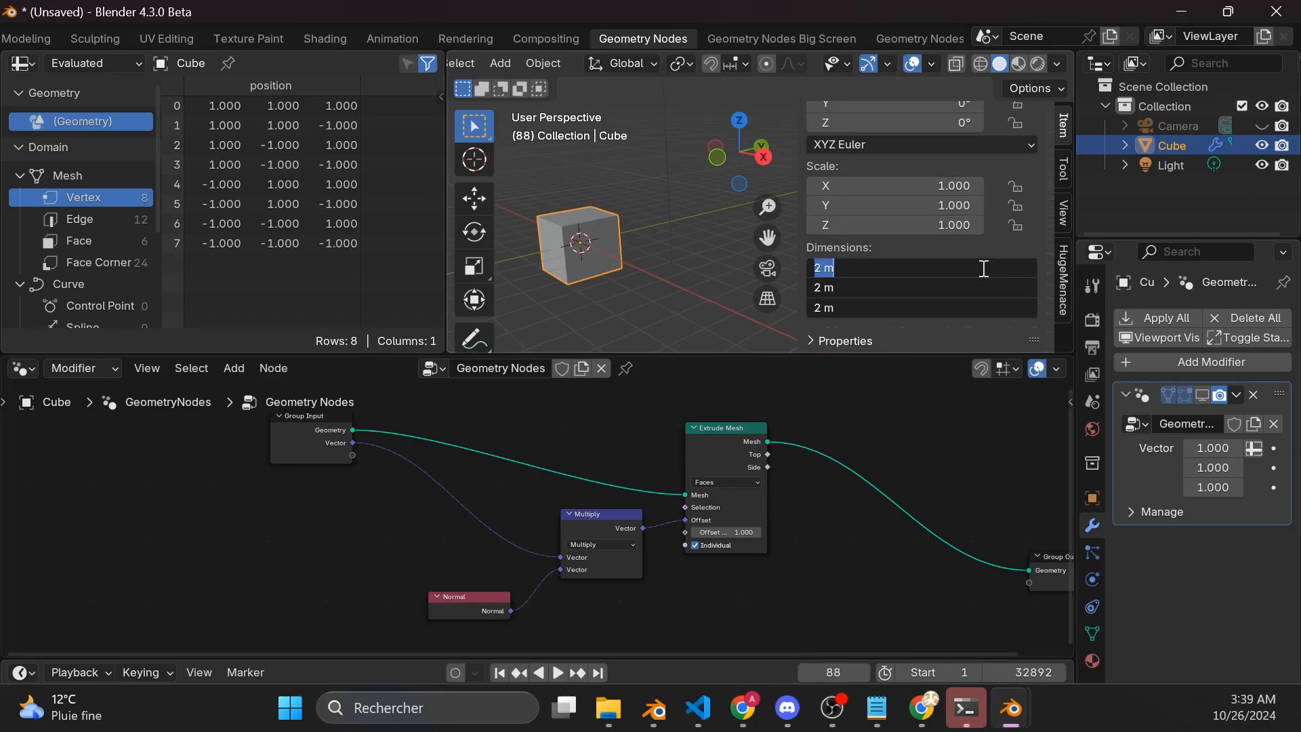
pyautogui.write('1m')
pyautogui.press('Return')
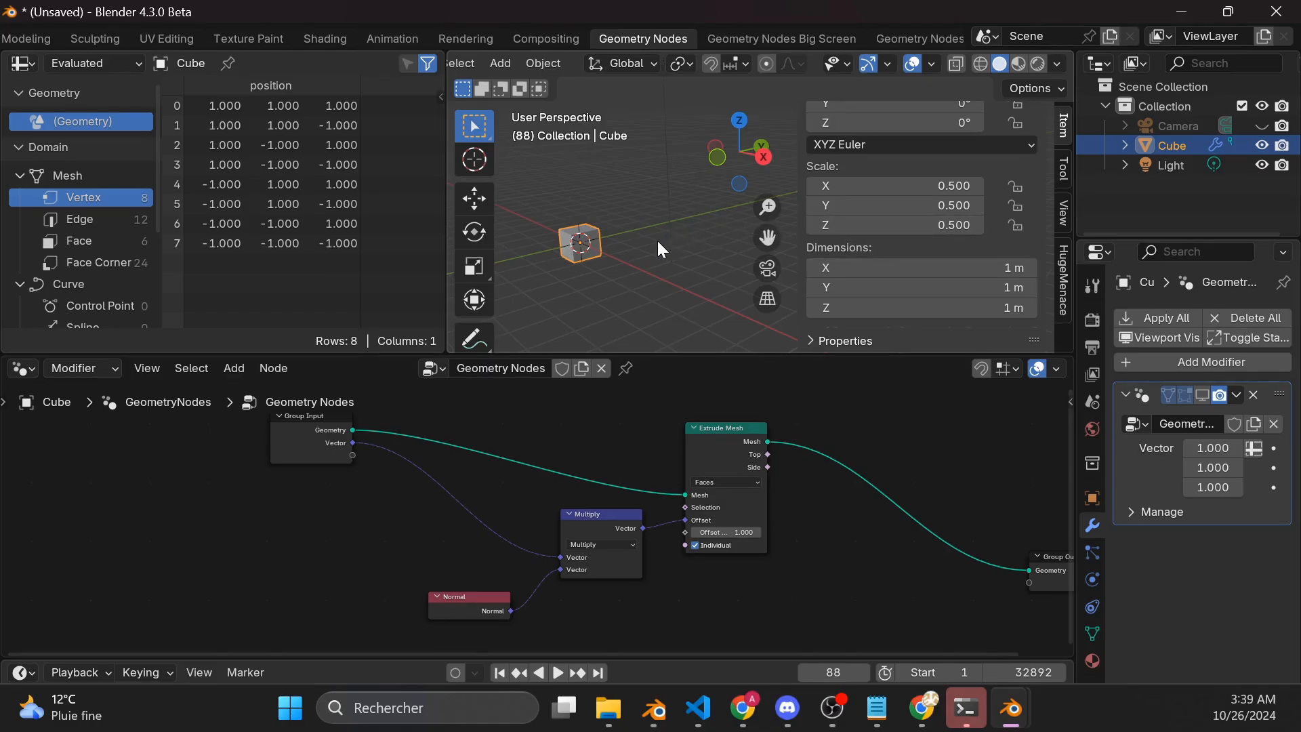
pyautogui.hotkey('ctrl', 'a')
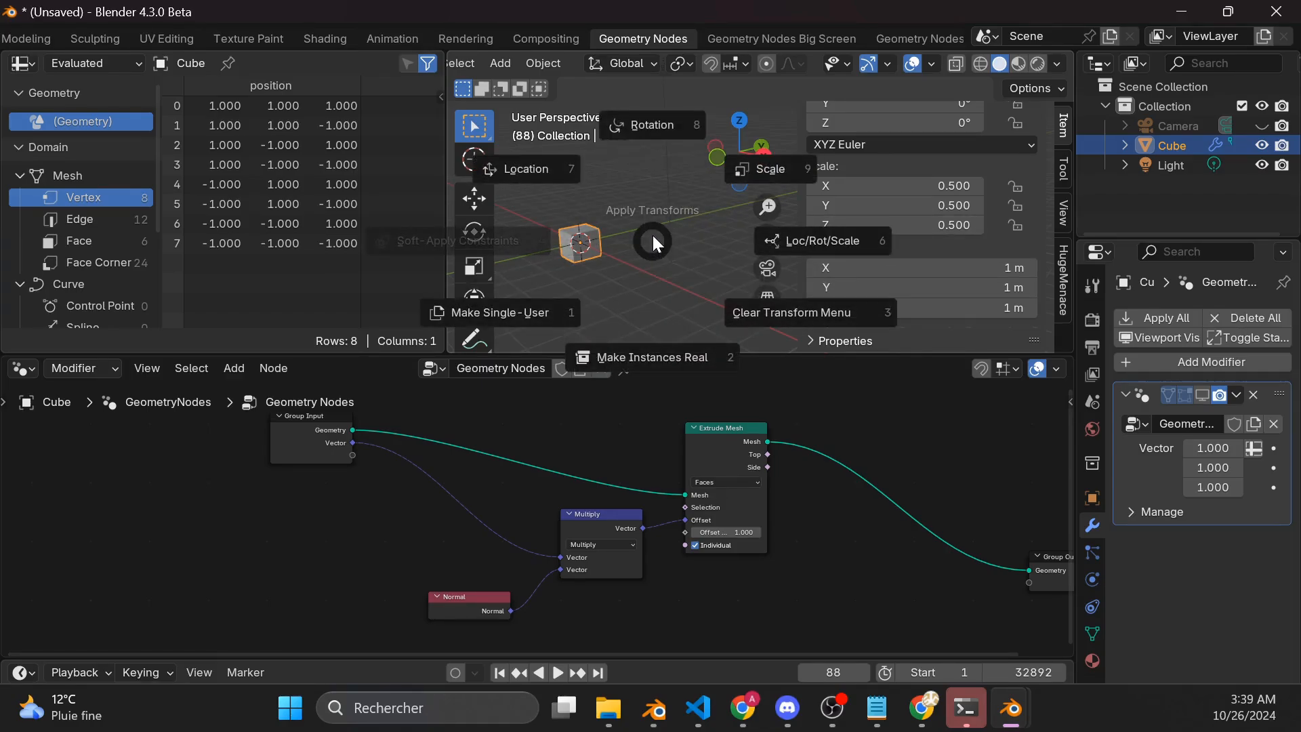
pyautogui.click(798, 244)
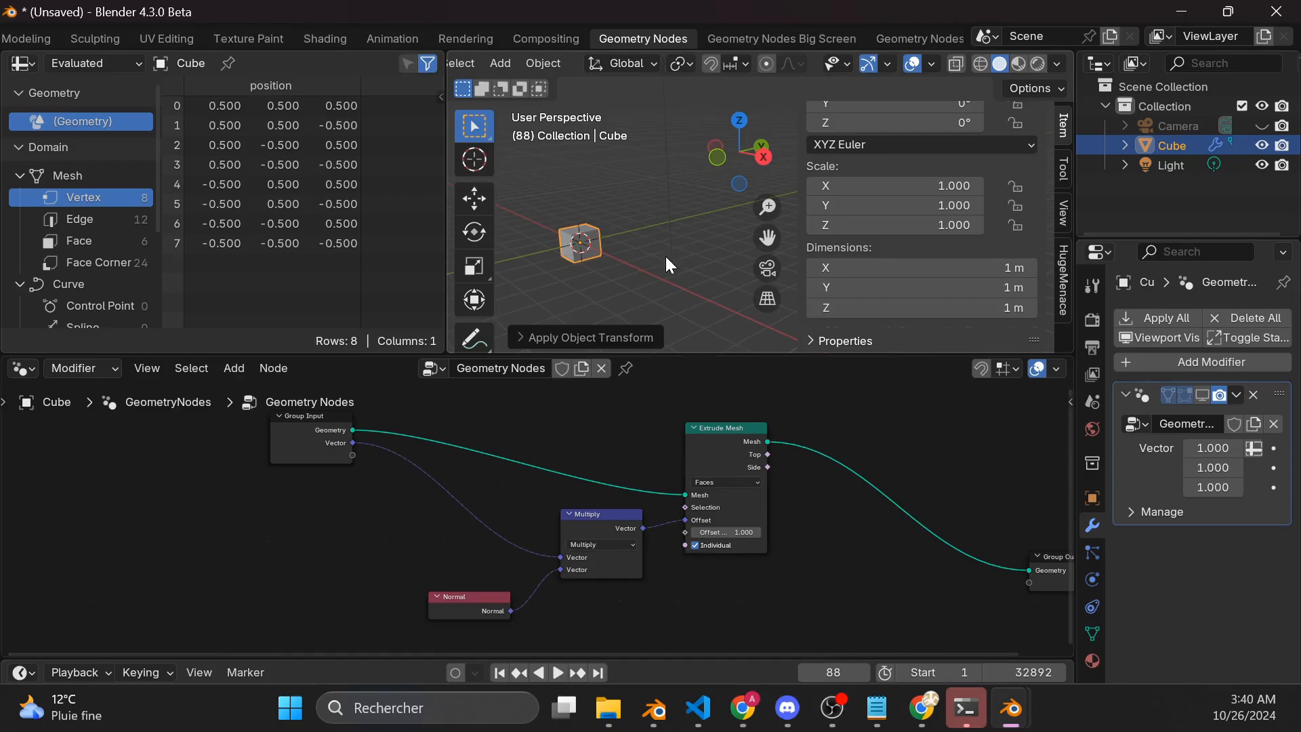
# Step: Add a UV sphere to the scene
pyautogui.press('F3')
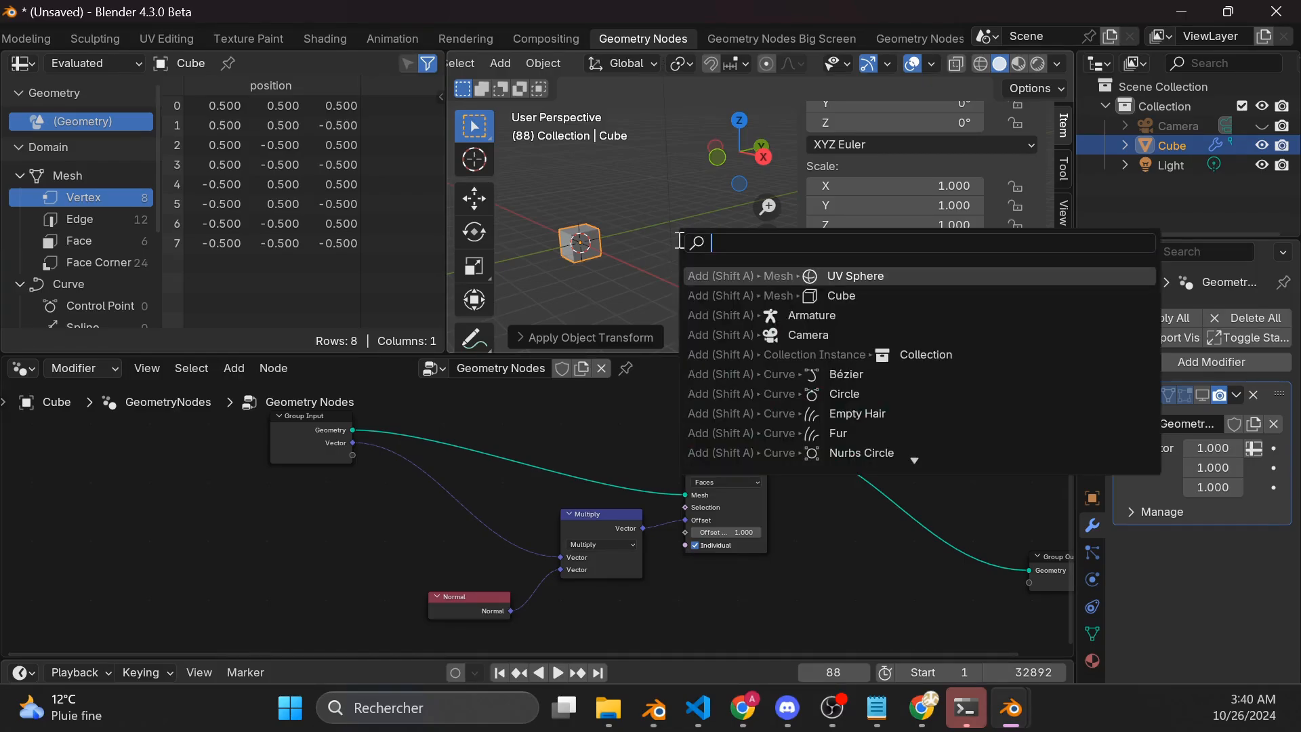
pyautogui.write('uv sp')
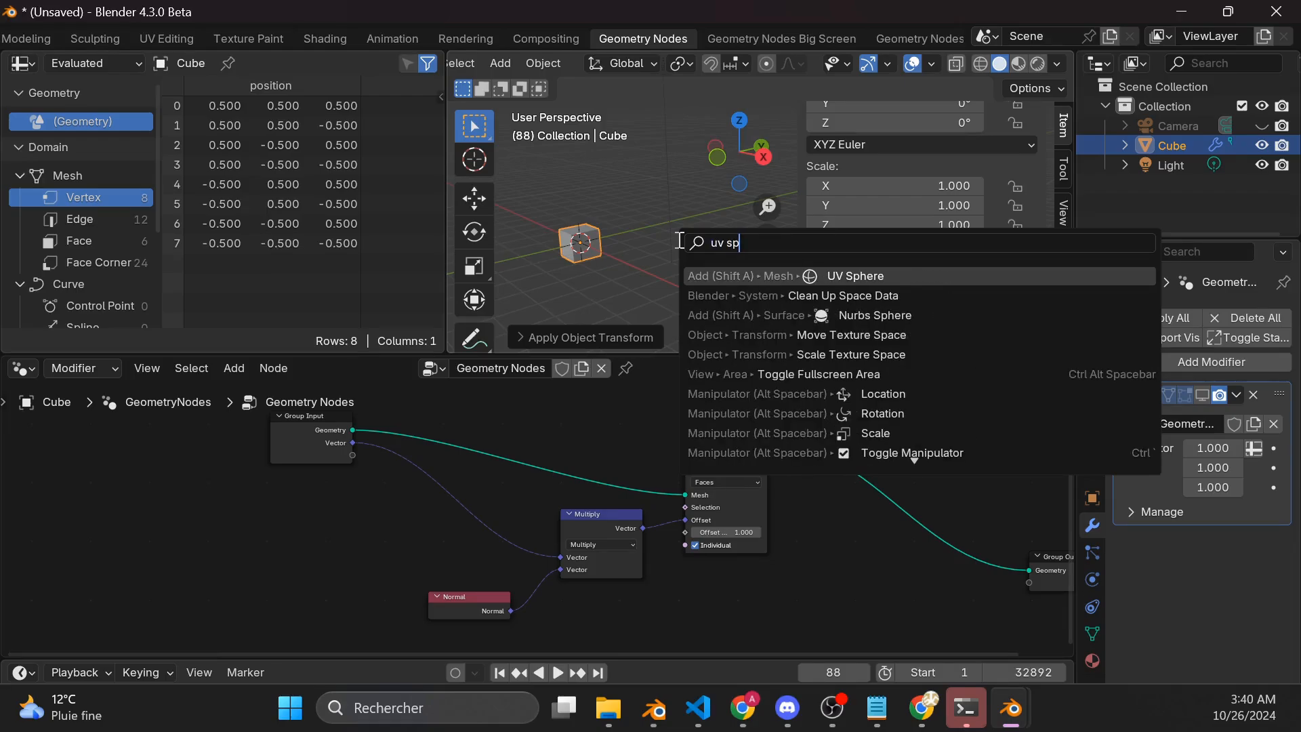
pyautogui.press('Return')
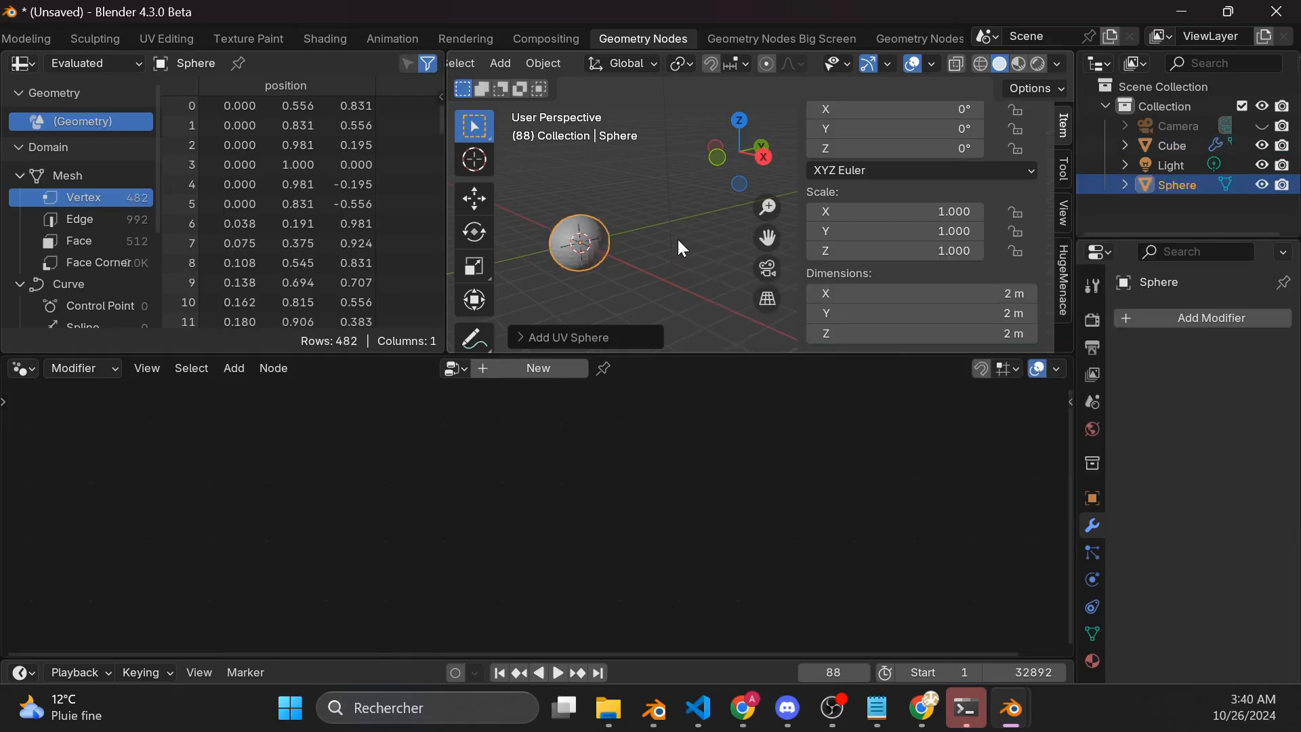